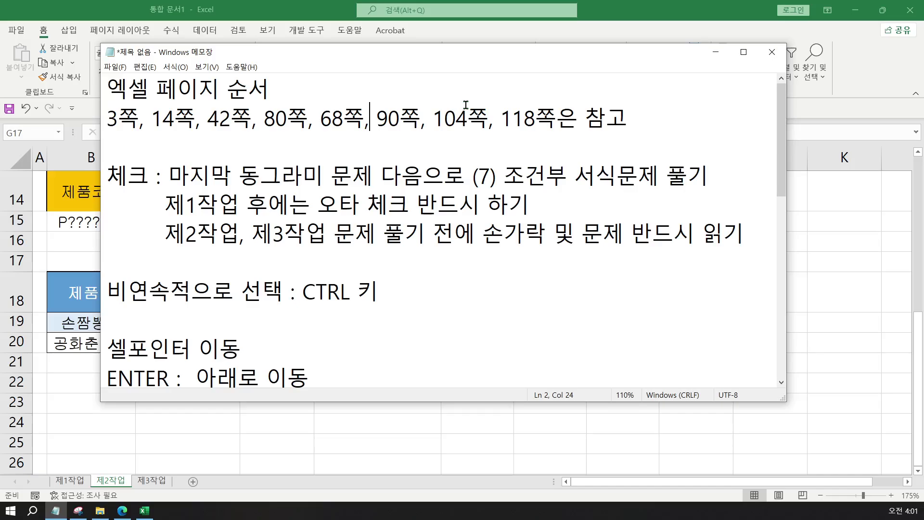
# Switch to 엑셀.pdf in Edge and, in the 부분합 section's 작성 방법 list, tick the steps and box the note "반드시 새로운 값으로 대치를 해제"
pyautogui.click(392, 127)
pyautogui.click(123, 513)
pyautogui.scroll(-10, 334, 322)
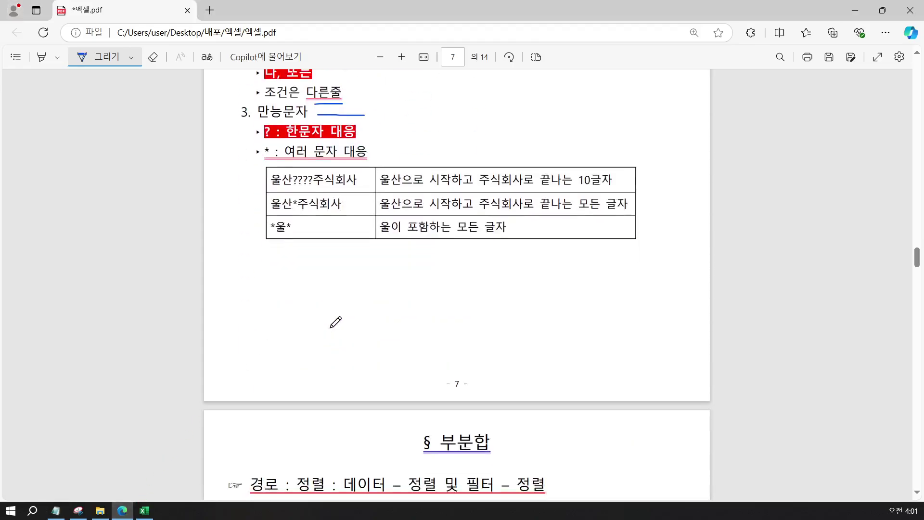
pyautogui.scroll(-1, 335, 322)
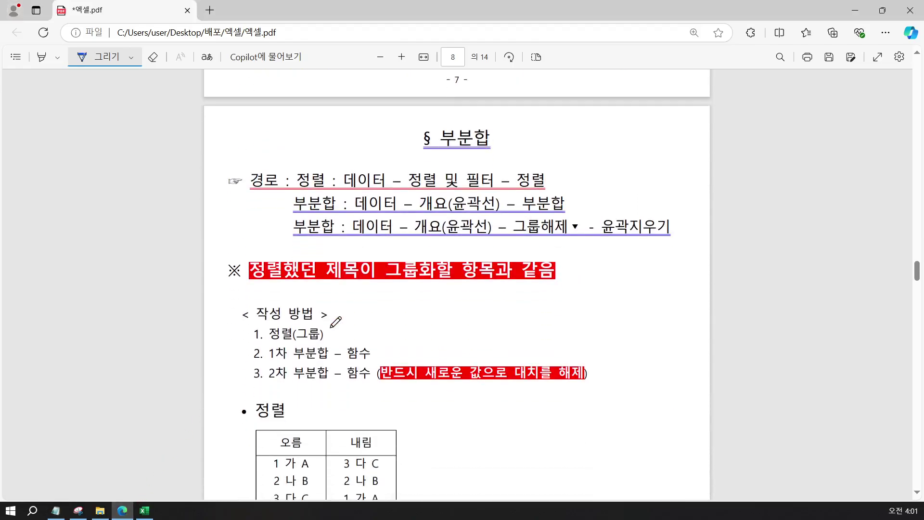
pyautogui.scroll(-1, 336, 322)
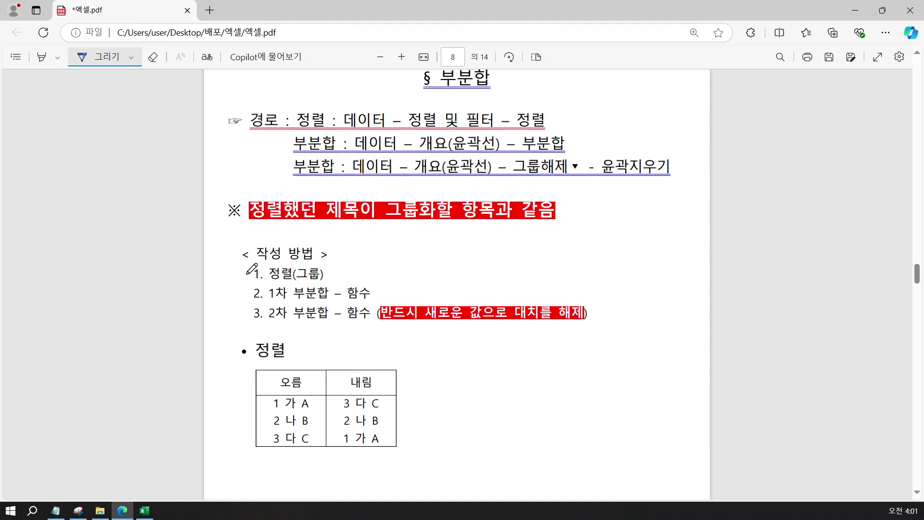
pyautogui.moveTo(245, 275); pyautogui.dragTo(258, 272)
pyautogui.moveTo(235, 295)
pyautogui.mouseDown()
pyautogui.moveTo(236, 314)
pyautogui.moveTo(251, 295)
pyautogui.mouseUp()
pyautogui.moveTo(379, 329)
pyautogui.mouseDown()
pyautogui.moveTo(598, 325)
pyautogui.moveTo(598, 303)
pyautogui.moveTo(368, 305)
pyautogui.moveTo(370, 326)
pyautogui.moveTo(382, 328)
pyautogui.mouseUp()
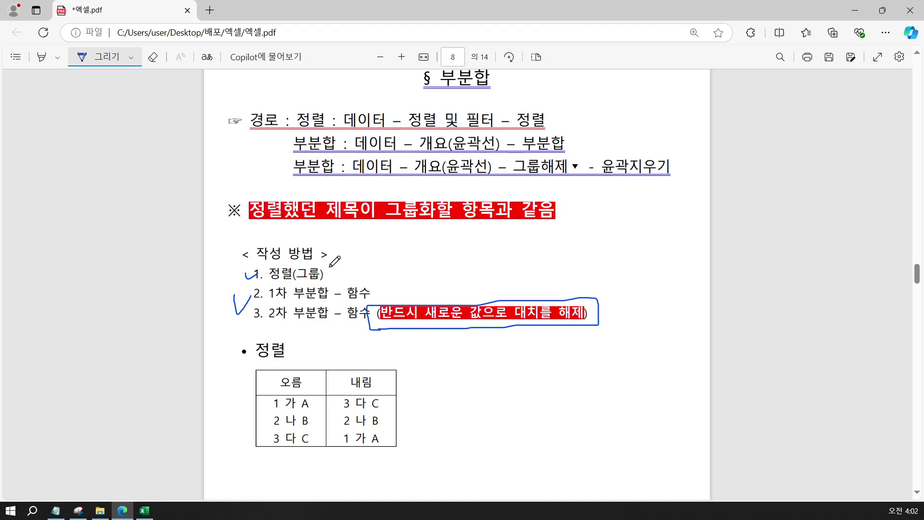
# Draw a short pen stroke beside the 정렬 table, and underline and circle 제목 and 그룹화할 항목과 in the red rule
pyautogui.scroll(-3, 335, 261)
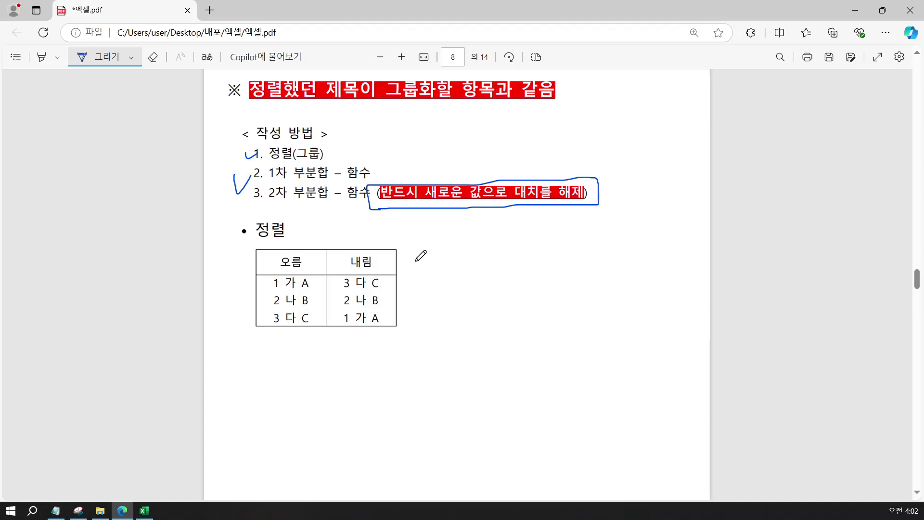
pyautogui.moveTo(416, 260); pyautogui.dragTo(417, 268)
pyautogui.scroll(3, 387, 305)
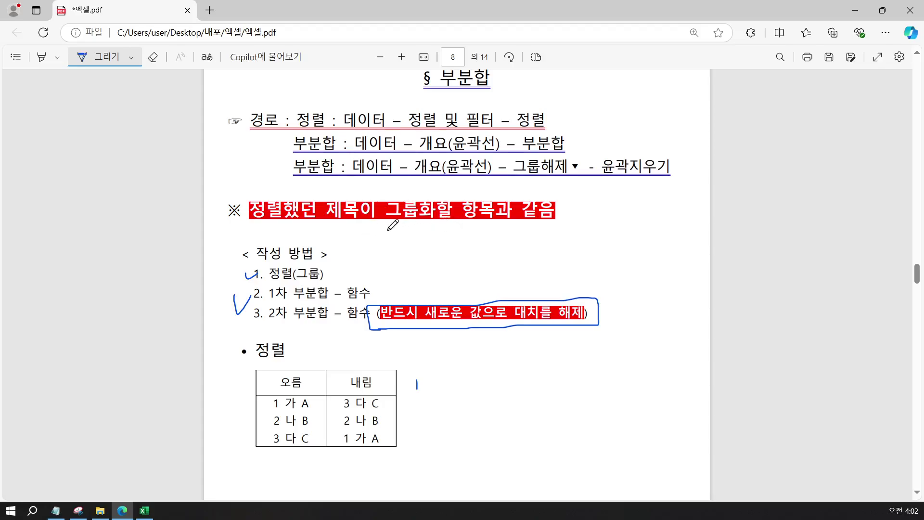
pyautogui.moveTo(248, 229)
pyautogui.mouseDown()
pyautogui.moveTo(329, 230)
pyautogui.moveTo(353, 223)
pyautogui.moveTo(365, 195)
pyautogui.moveTo(315, 202)
pyautogui.moveTo(329, 225)
pyautogui.moveTo(389, 230)
pyautogui.moveTo(540, 220)
pyautogui.moveTo(504, 195)
pyautogui.moveTo(404, 195)
pyautogui.moveTo(385, 215)
pyautogui.moveTo(391, 227)
pyautogui.mouseUp()
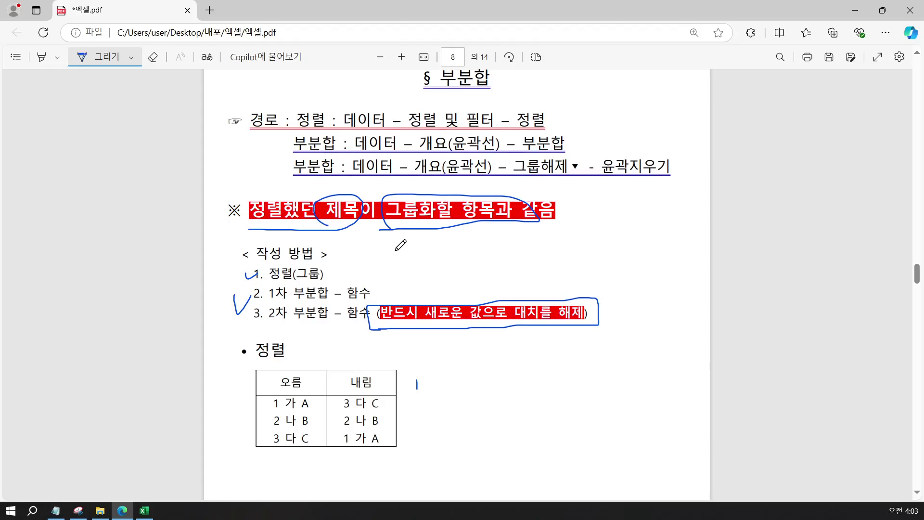
# Switch to the Notepad notes and add the heading "부분합 풀이" at the end, separated by a blank line
pyautogui.click(62, 516)
pyautogui.scroll(-5, 249, 329)
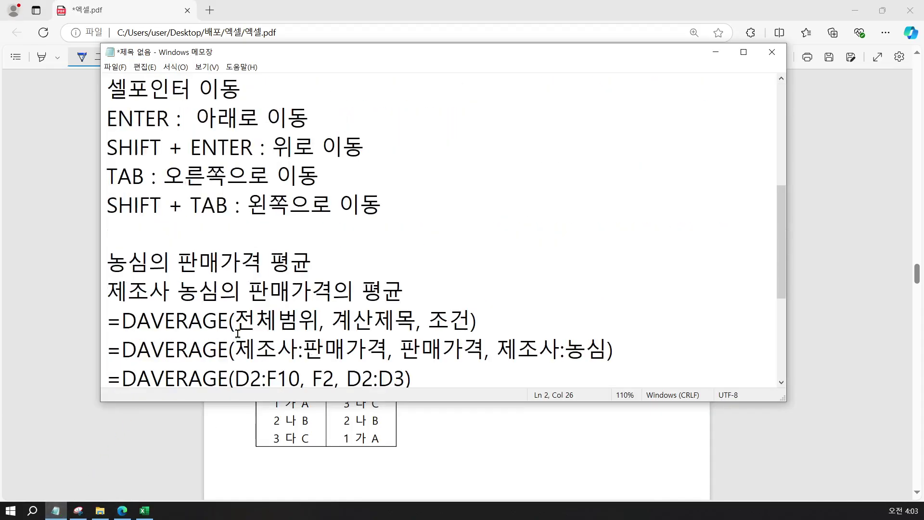
pyautogui.click(260, 352)
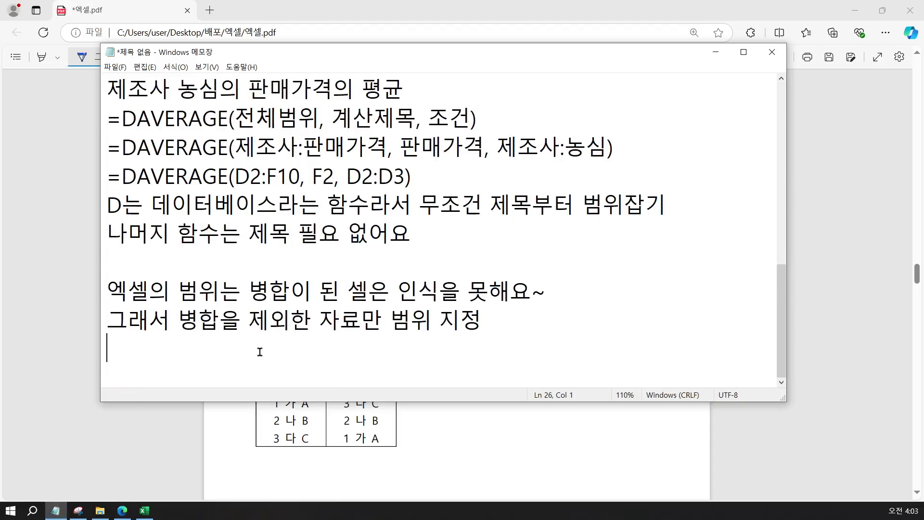
pyautogui.press('Return')
pyautogui.scroll(-1, 167, 334)
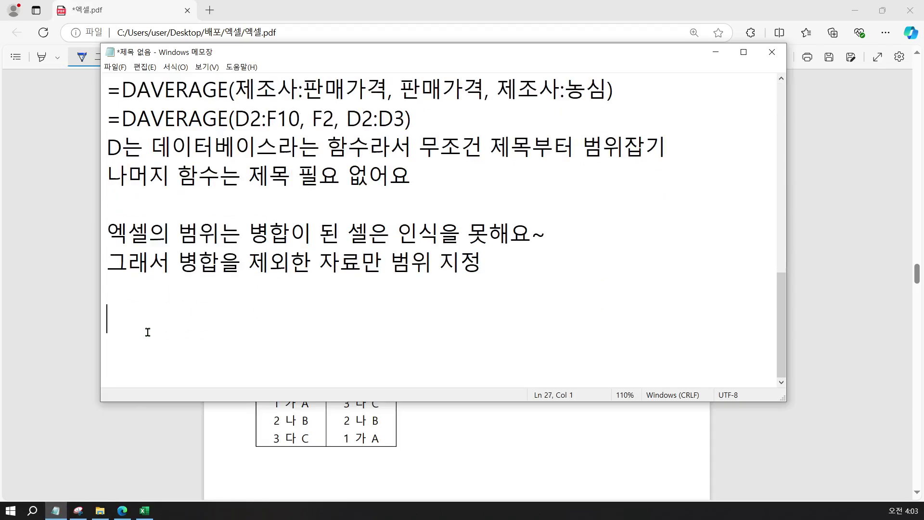
pyautogui.write('부부')
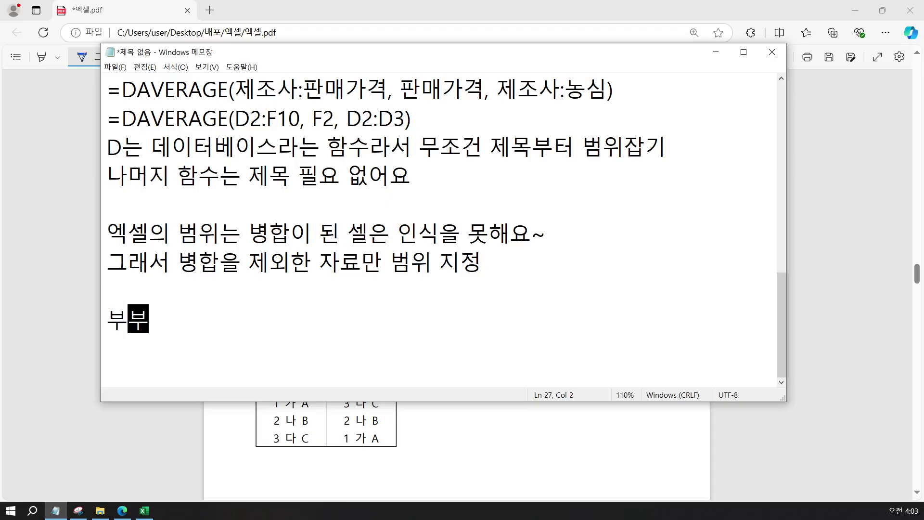
pyautogui.write('ㄴ합')
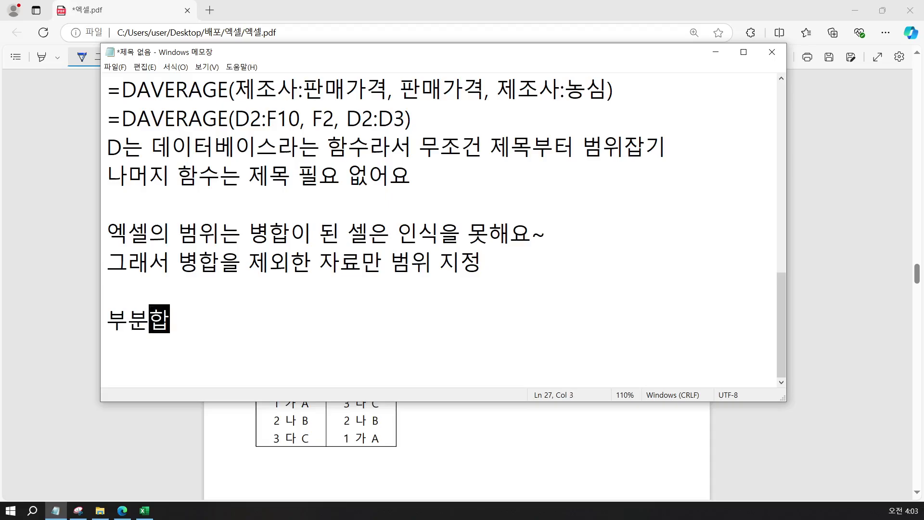
pyautogui.write(' 풀')
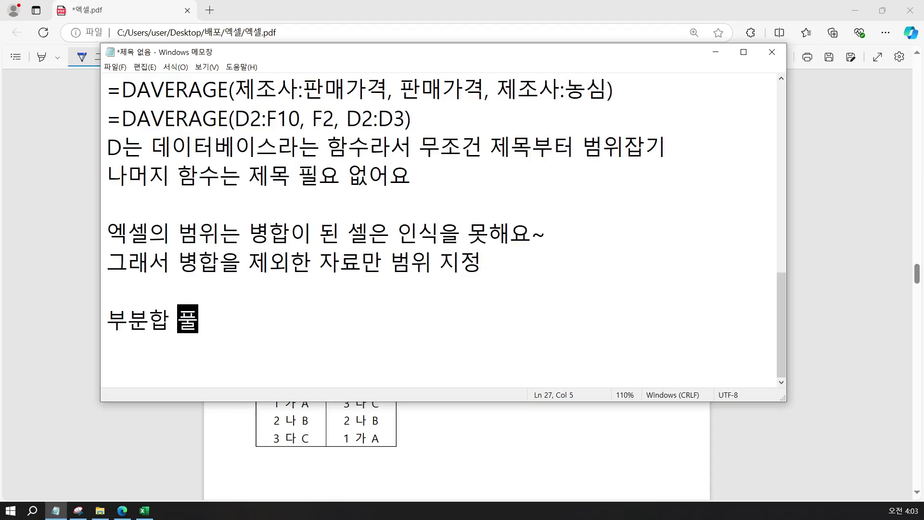
pyautogui.write('이')
pyautogui.press('Return')
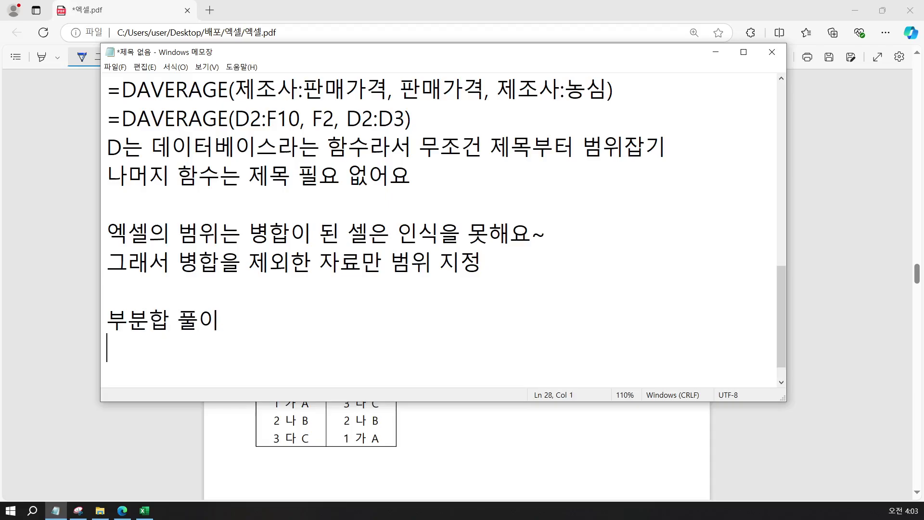
# Add four more blank lines below the 부분합 풀이 heading and return the cursor to the line directly under it
pyautogui.press('Return')
pyautogui.press('Return')
pyautogui.press('Return')
pyautogui.press('Return')
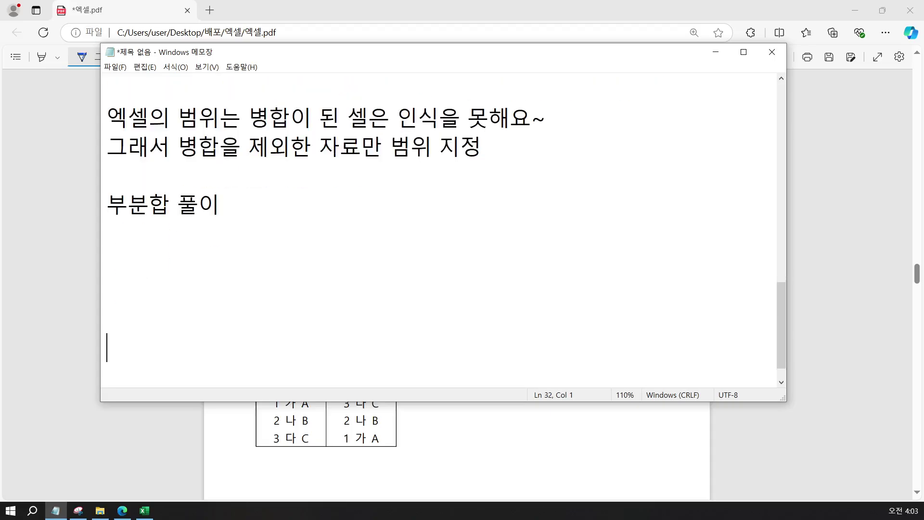
pyautogui.press('Up')
pyautogui.press('Up')
pyautogui.press('Up')
pyautogui.press('Up')
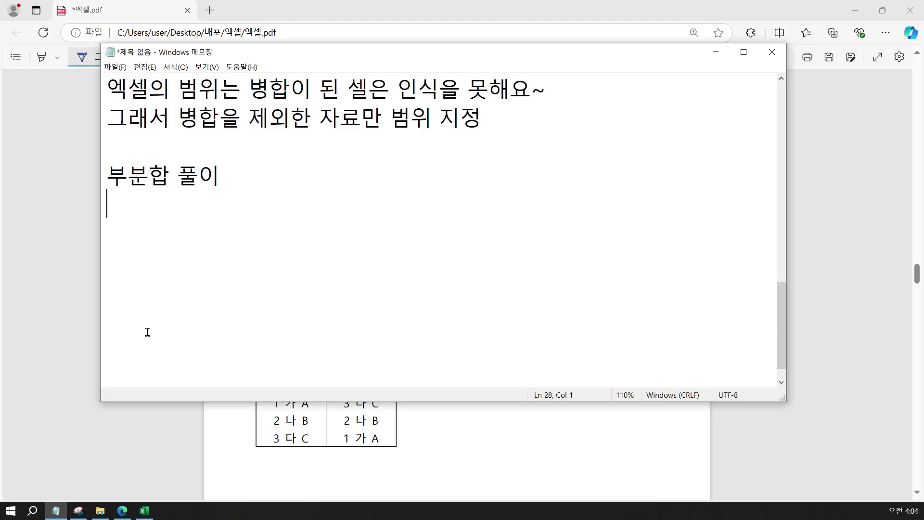
# Under the heading, write the first part of the problem: "제조사를 내림차순으로 정렬하고, 제조사별 제품명의 개수와"
pyautogui.write('제조사를  ')
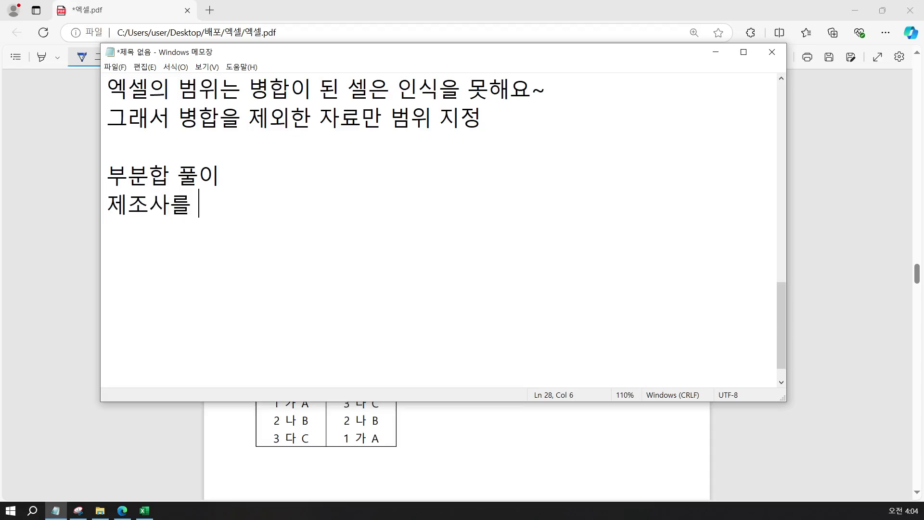
pyautogui.write('내림차순으')
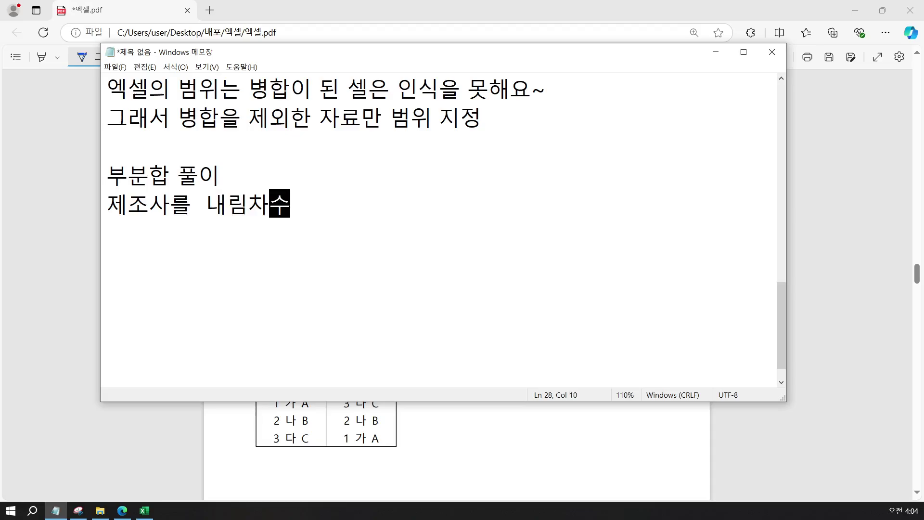
pyautogui.write('로')
pyautogui.write('정렬하고,')
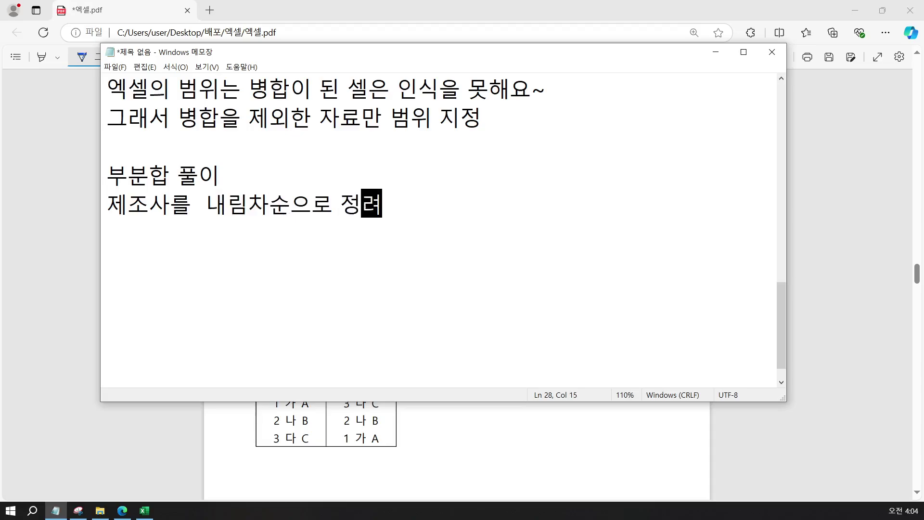
pyautogui.write(' 제조사')
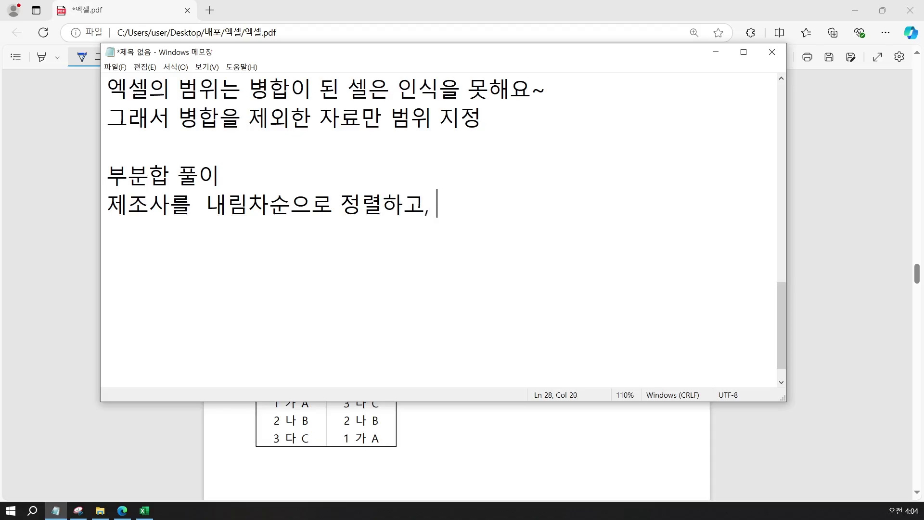
pyautogui.write('별 ')
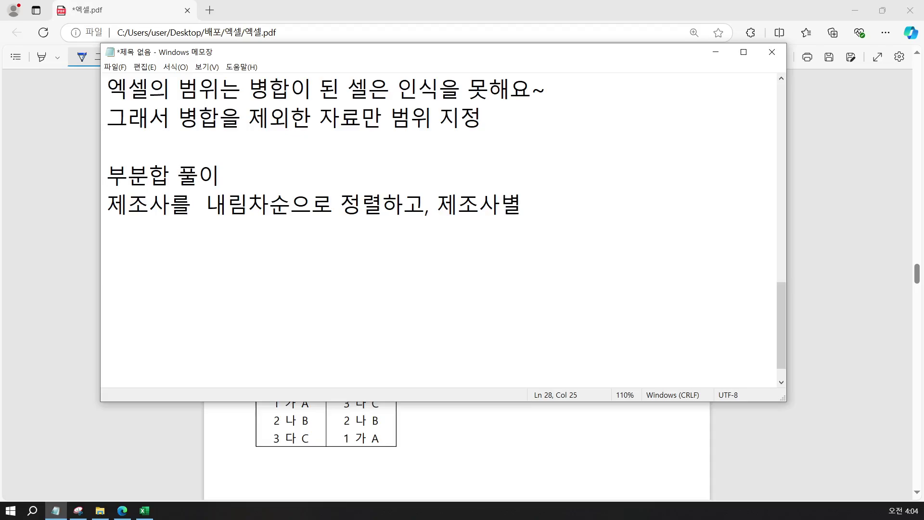
pyautogui.write('제품명의 개수와 ')
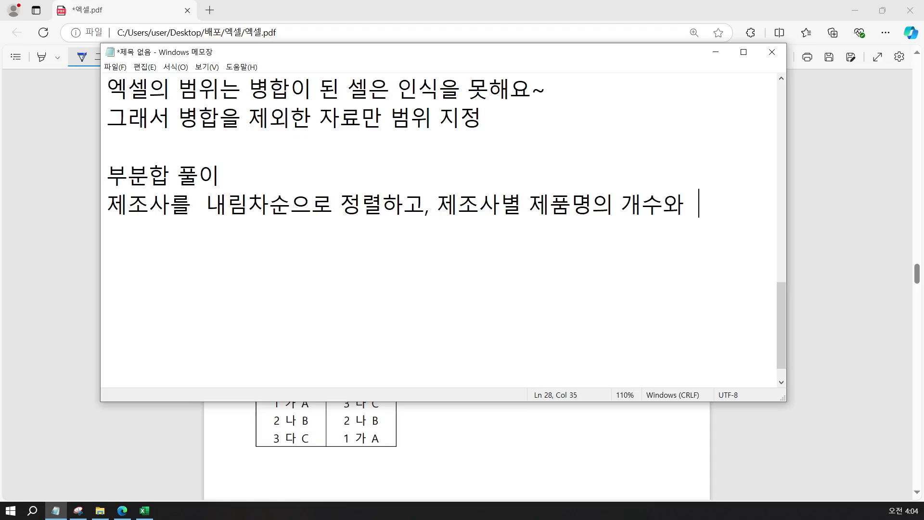
# Complete the problem sentence with "제조사별 판매수량(단위:개)의 평균을 구하시오."
pyautogui.write('   제조사벼')
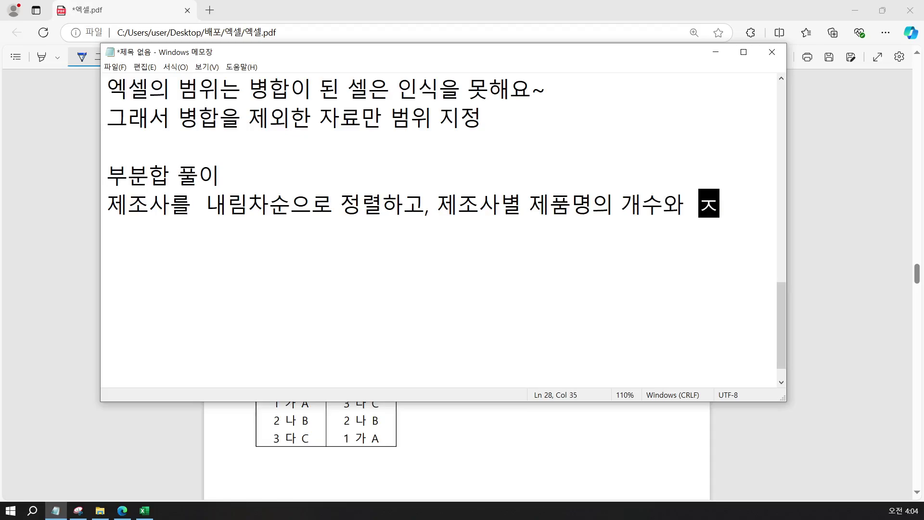
pyautogui.write('ㄹ ')
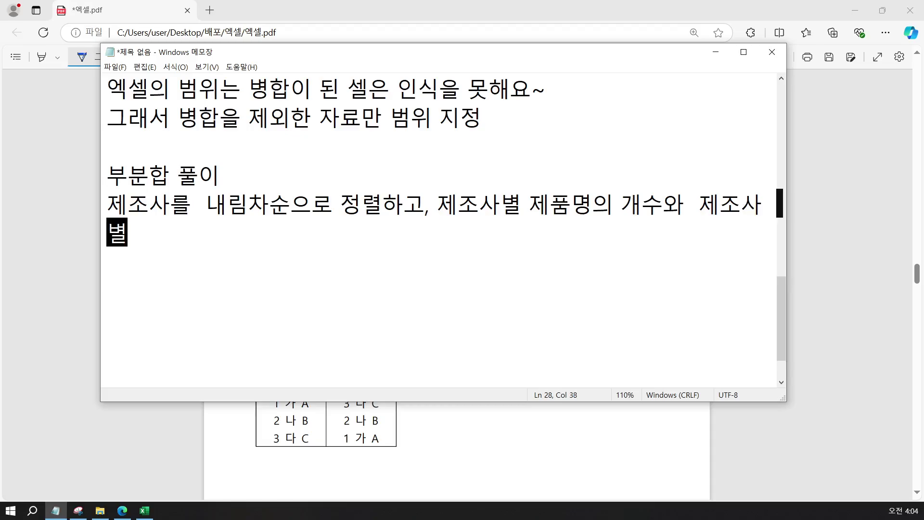
pyautogui.write('판매수량')
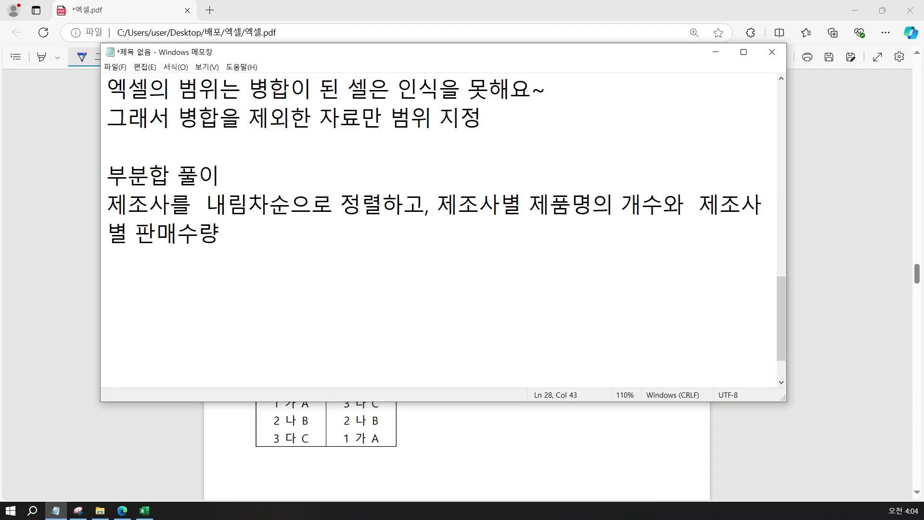
pyautogui.write('(단위')
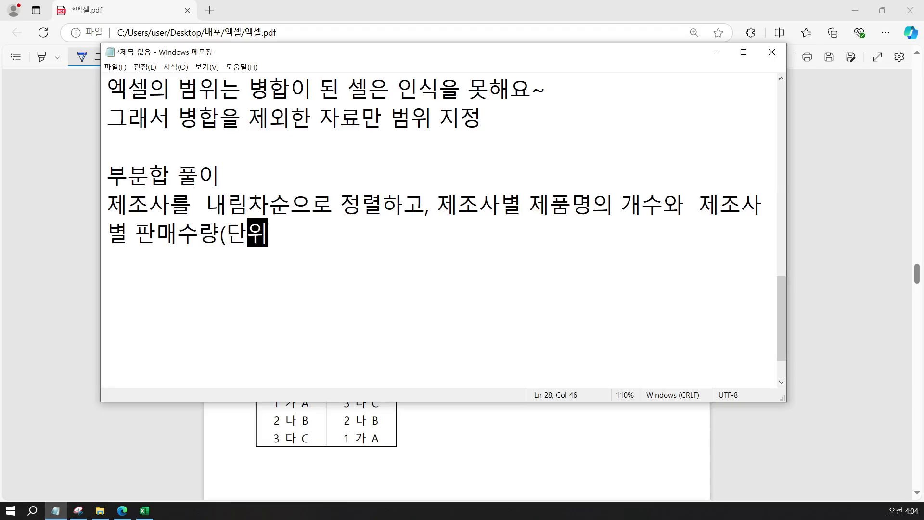
pyautogui.write(':개')
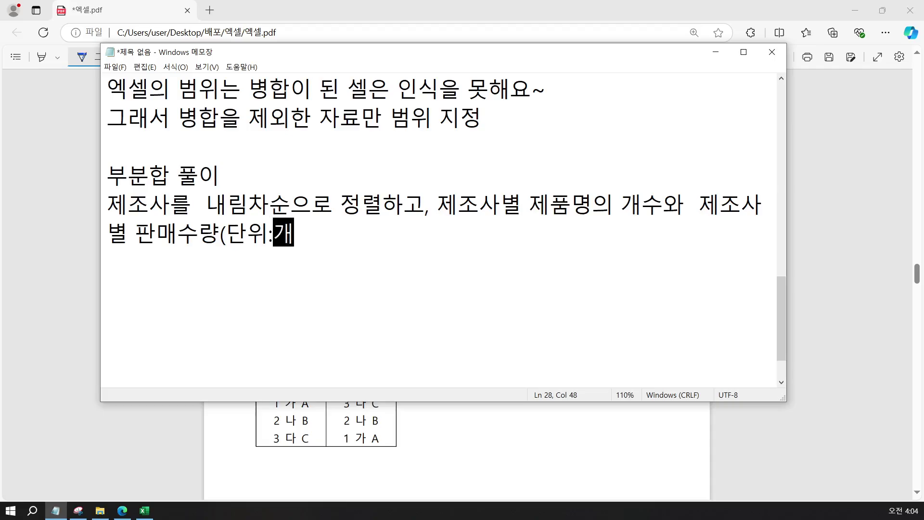
pyautogui.write(')의 ')
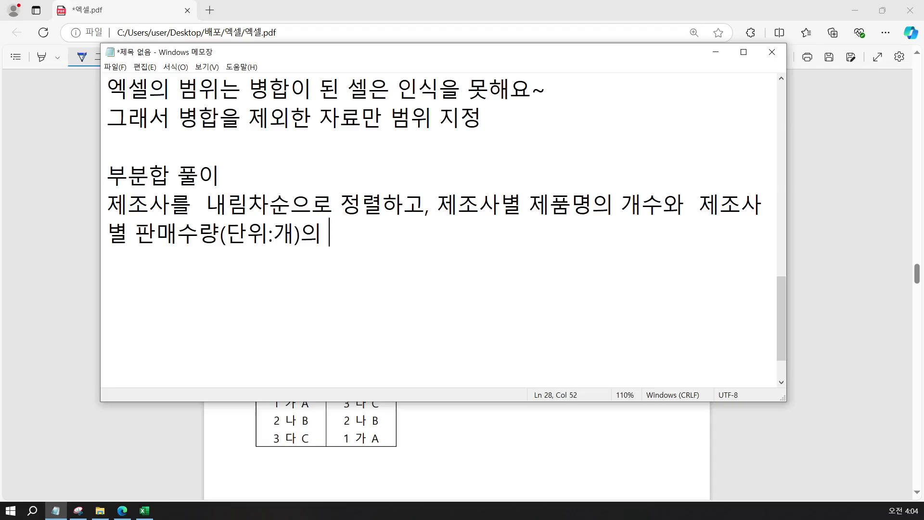
pyautogui.write('평균으로')
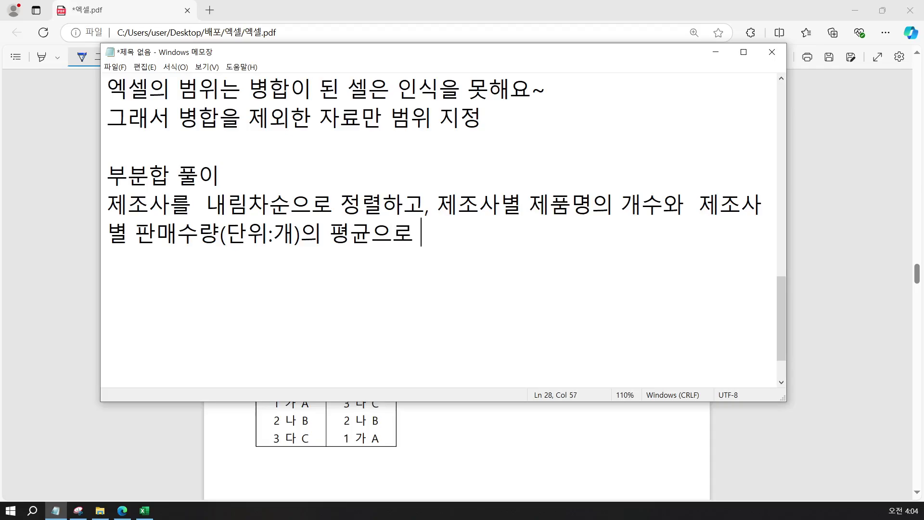
pyautogui.press('BackSpace')
pyautogui.press('BackSpace')
pyautogui.press('BackSpace')
pyautogui.write('을 구')
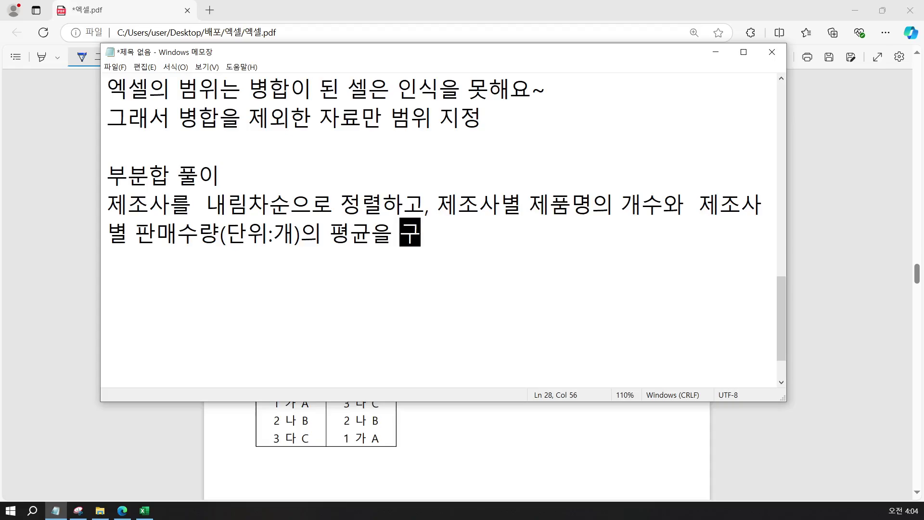
pyautogui.write('하시오.')
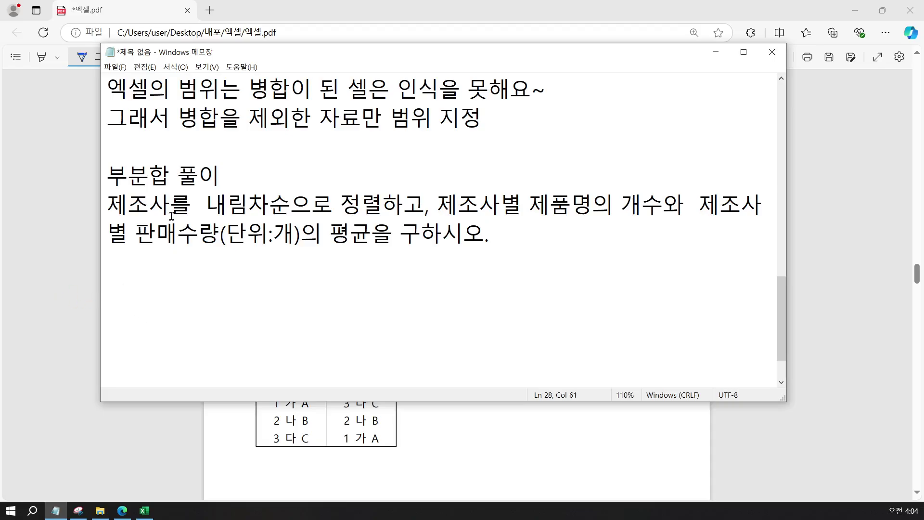
# Remove the extra spaces after 제조사를 and after 개수와 in the problem sentence
pyautogui.click(191, 202)
pyautogui.press('Delete')
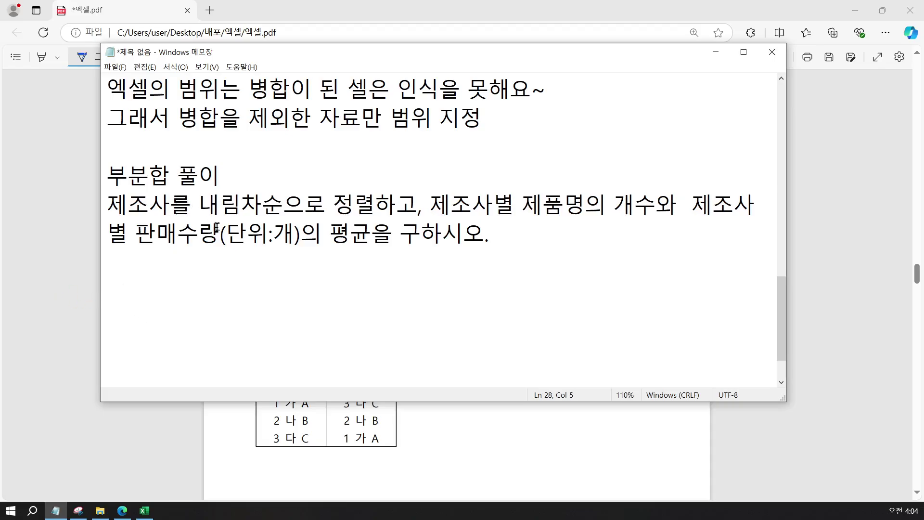
pyautogui.click(682, 201)
pyautogui.press('Delete')
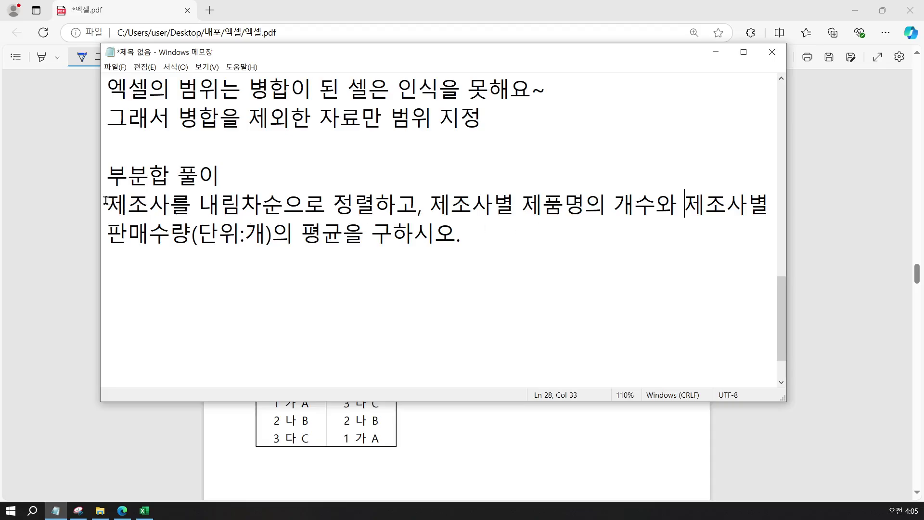
pyautogui.moveTo(105, 201); pyautogui.dragTo(281, 205)
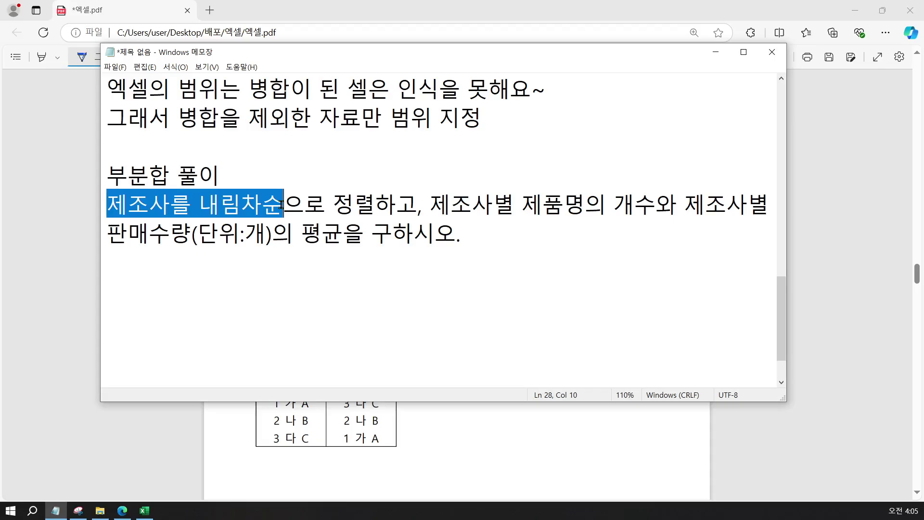
pyautogui.click(314, 239)
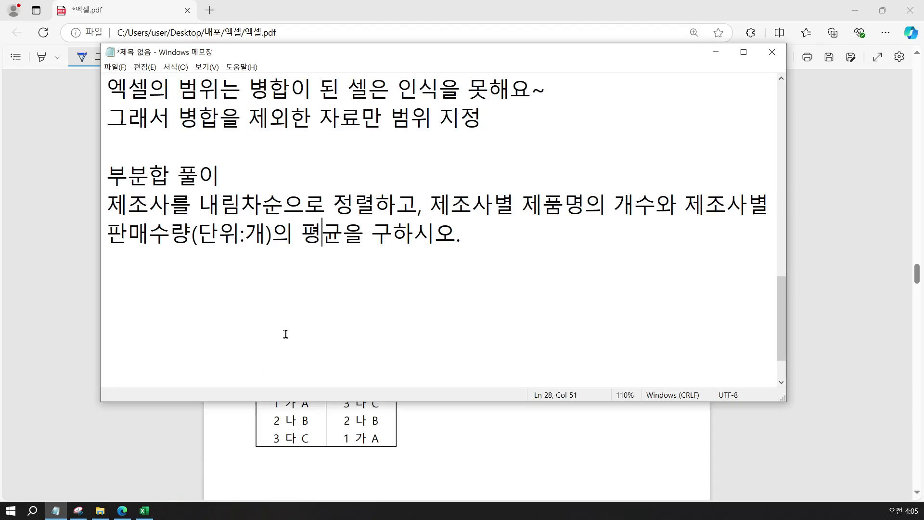
# Switch to Excel, go to the 제3작업 sheet and select the whole product table including its header row
pyautogui.click(145, 513)
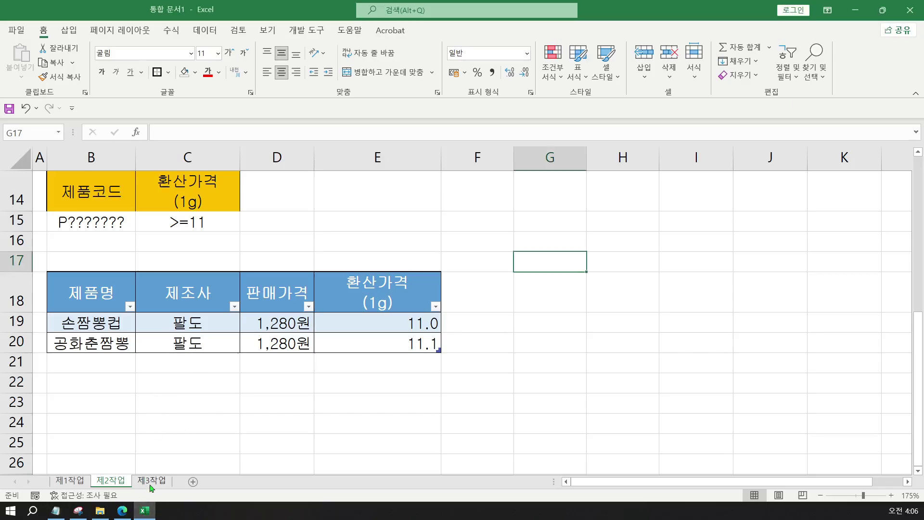
pyautogui.click(153, 483)
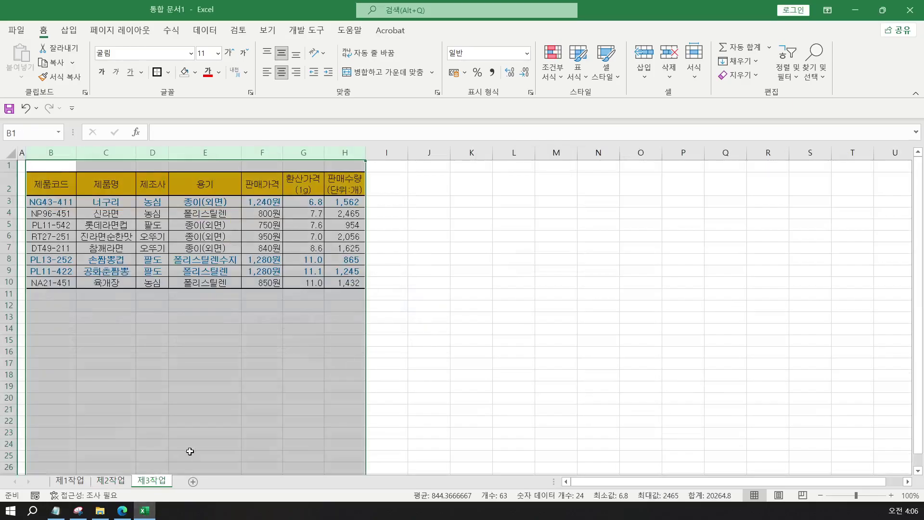
pyautogui.click(398, 322)
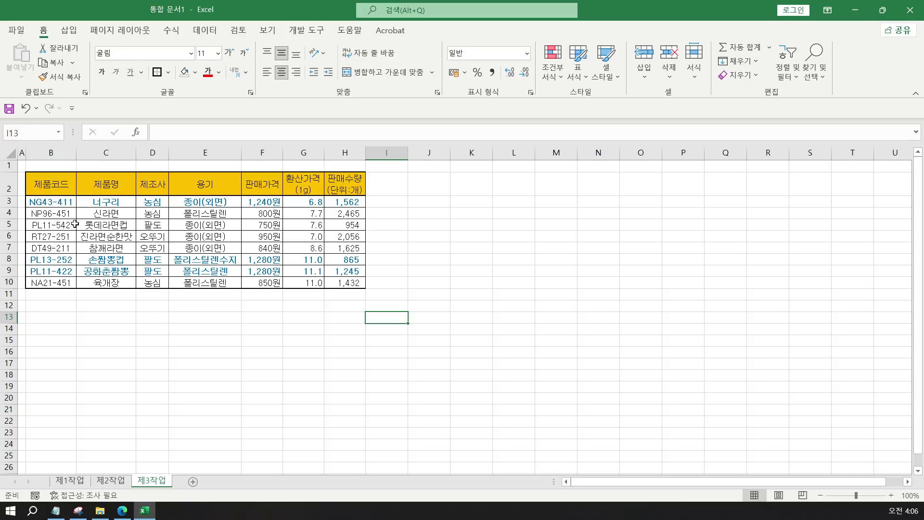
pyautogui.moveTo(61, 187); pyautogui.dragTo(337, 283)
pyautogui.click(207, 227)
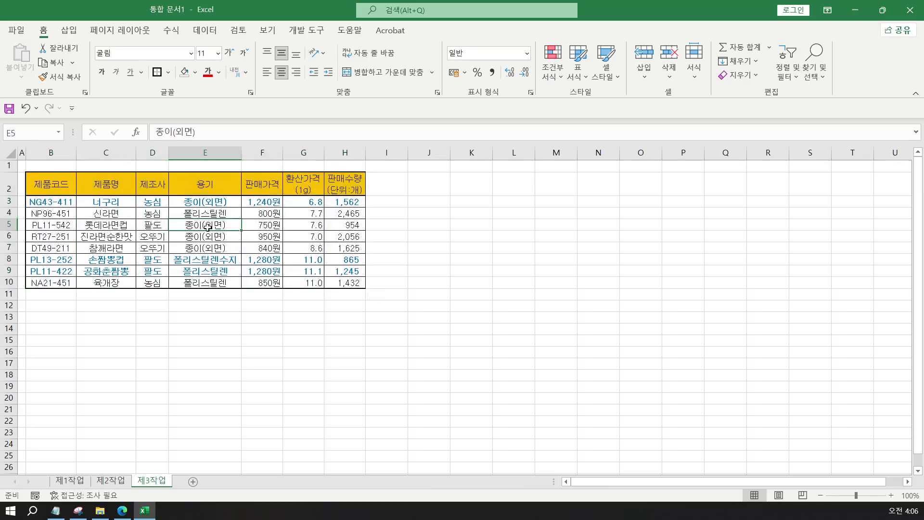
pyautogui.hotkey('ctrl', 'a')
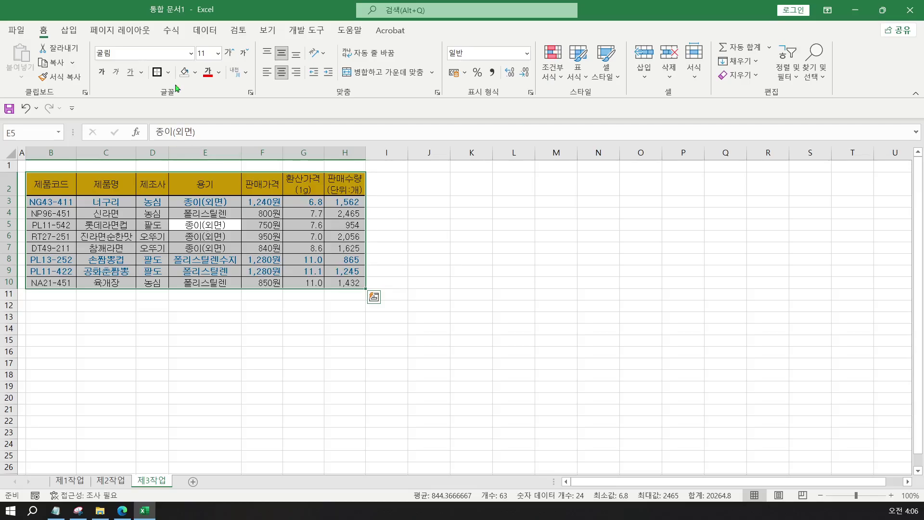
# Sort the selected table by 제조사 cell values in descending order (내림차순)
pyautogui.click(202, 33)
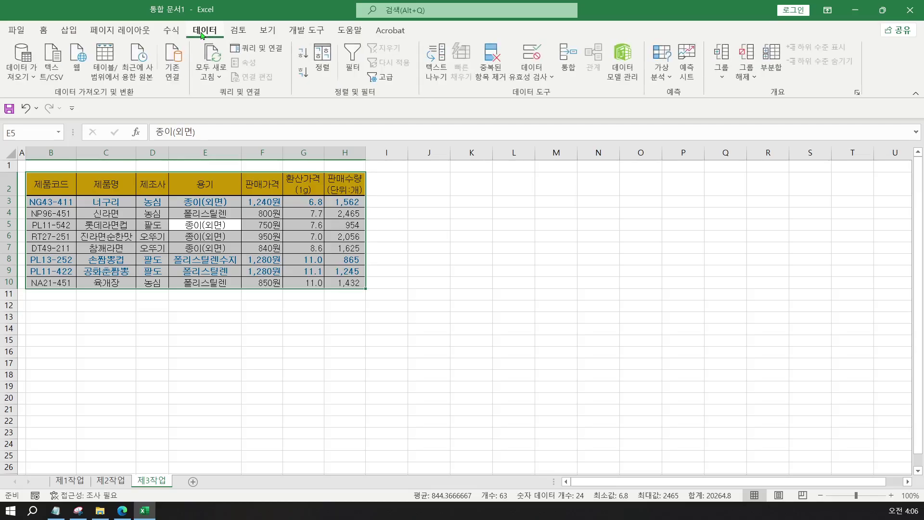
pyautogui.click(326, 64)
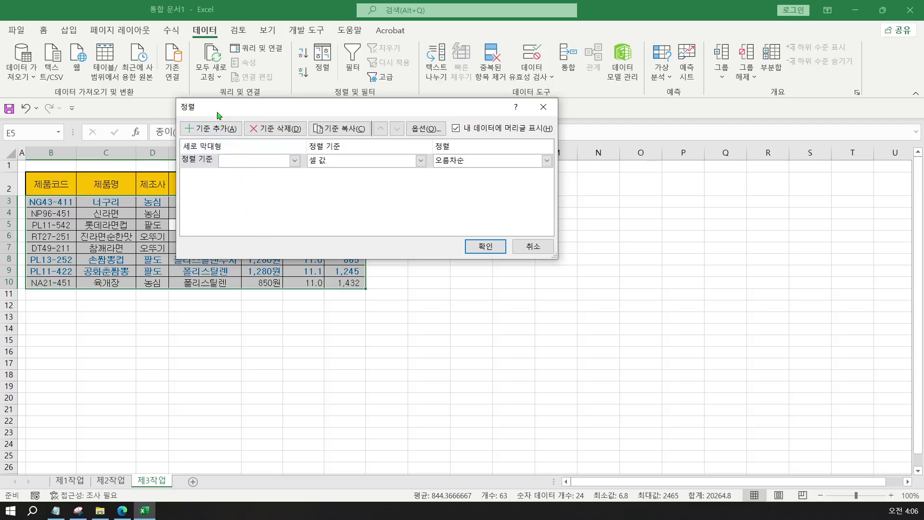
pyautogui.moveTo(217, 112); pyautogui.dragTo(254, 113)
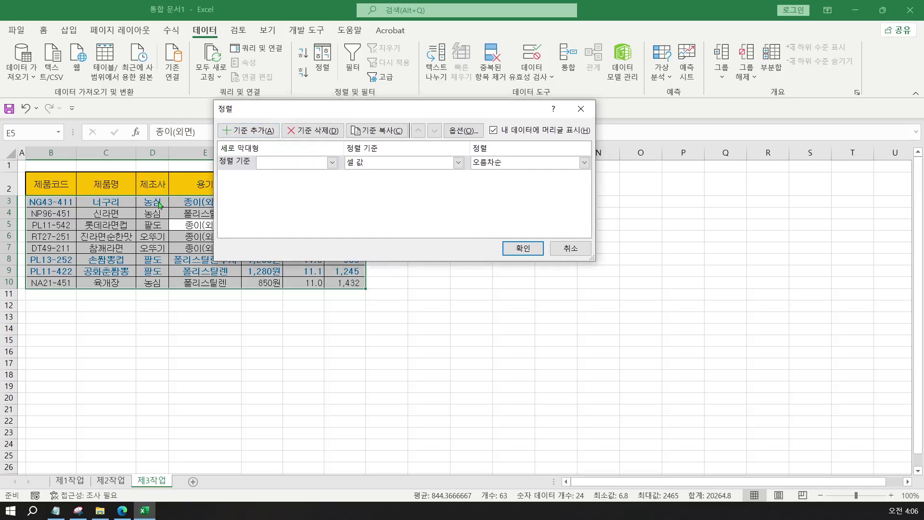
pyautogui.click(272, 167)
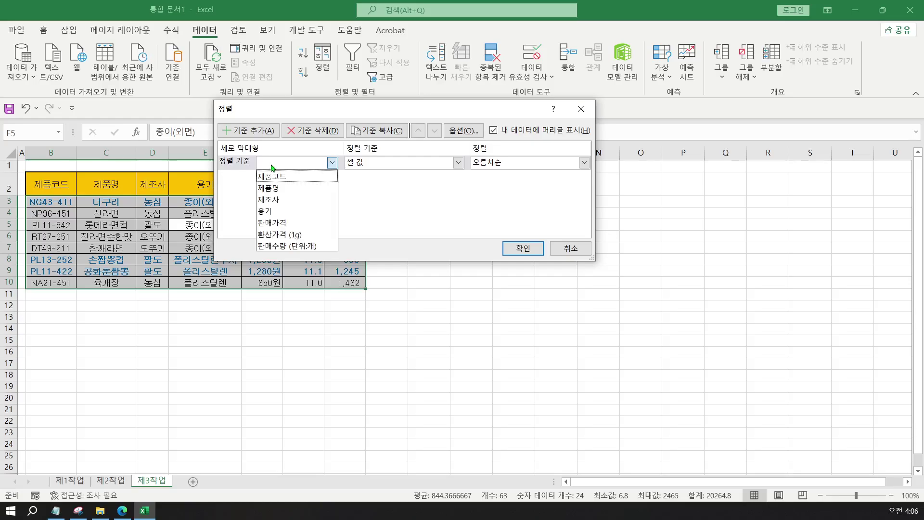
pyautogui.click(273, 200)
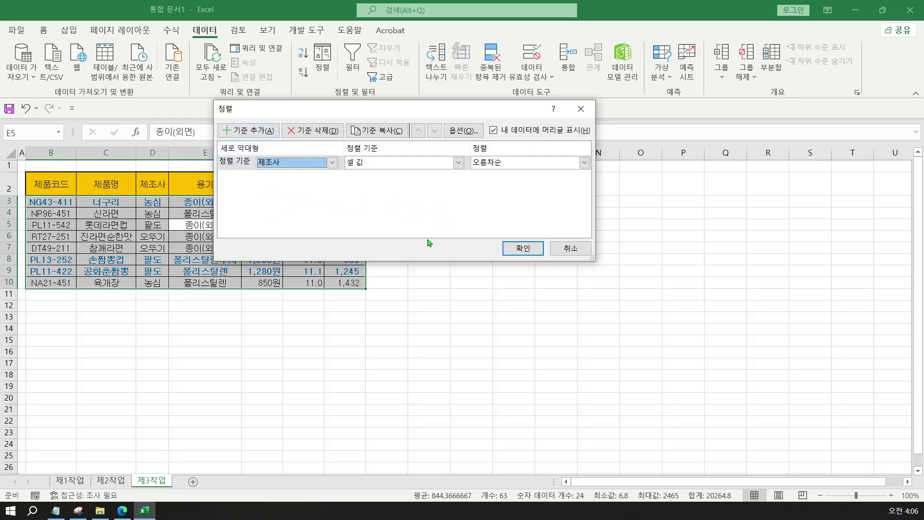
pyautogui.click(504, 170)
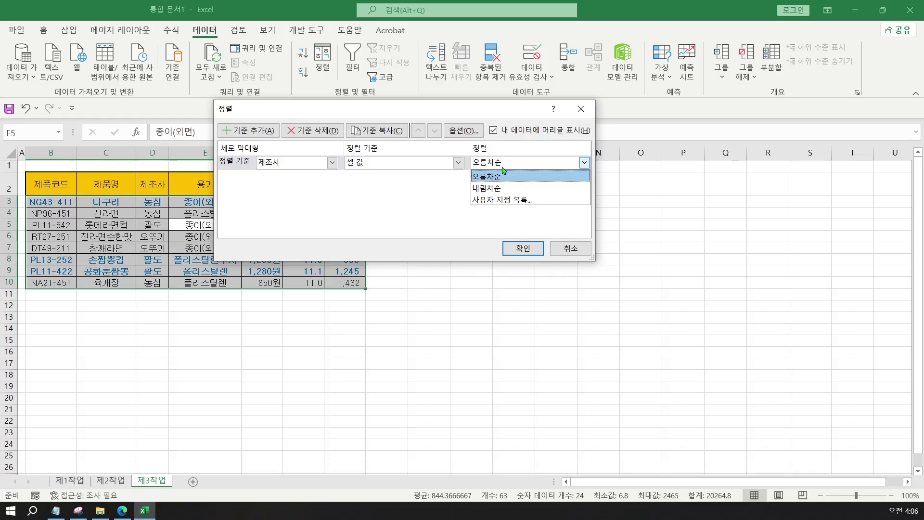
pyautogui.click(484, 188)
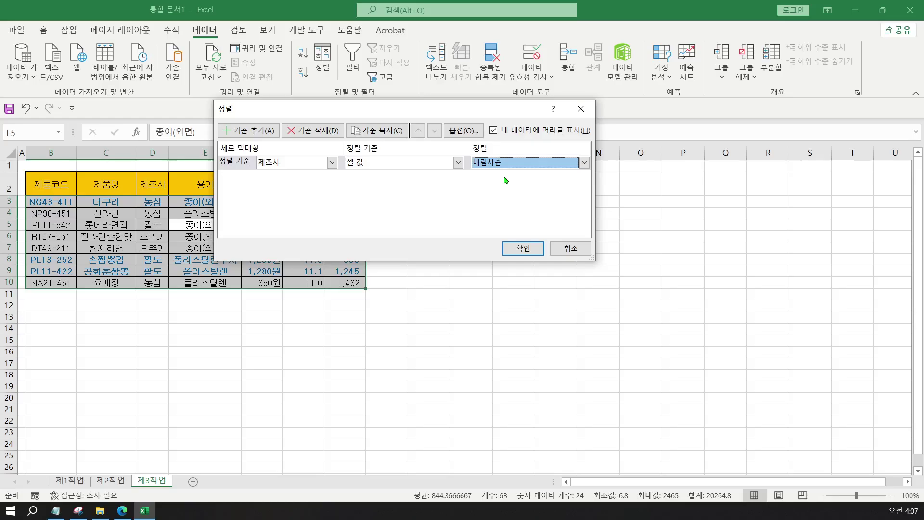
pyautogui.click(511, 248)
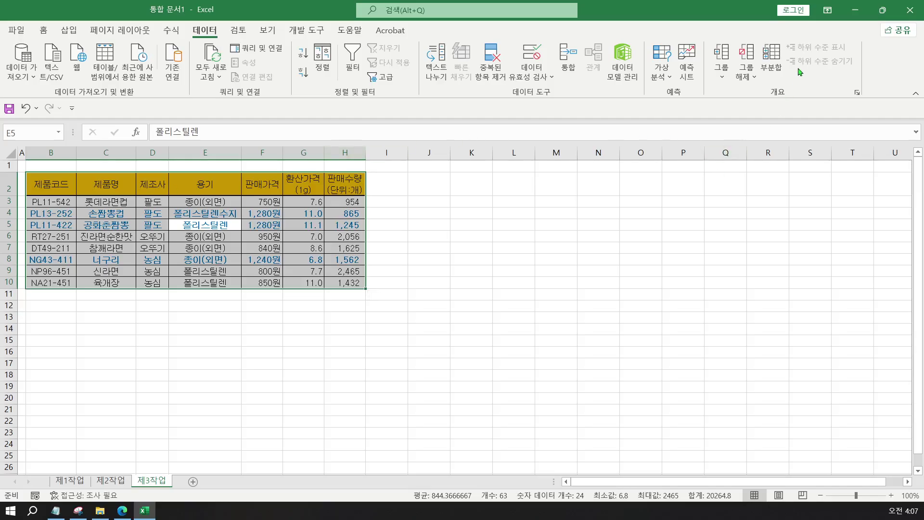
# Start a subtotal (부분합) on the sorted table, consult the Notepad problem and the PDF guide, and set the grouping item to 제조사
pyautogui.click(777, 63)
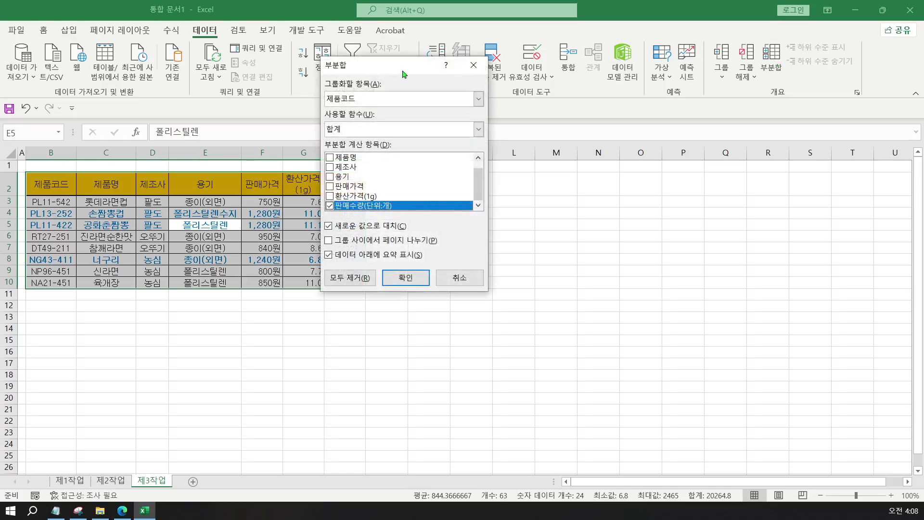
pyautogui.moveTo(405, 70); pyautogui.dragTo(461, 132)
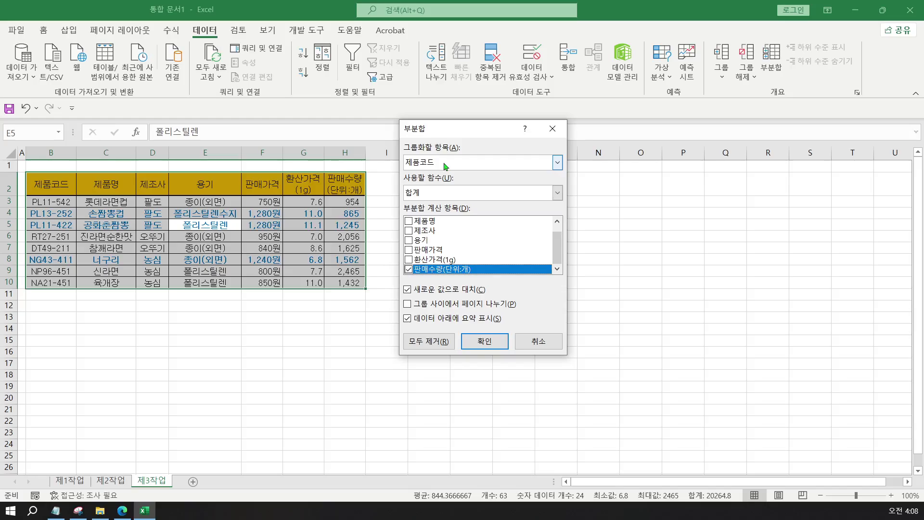
pyautogui.click(56, 511)
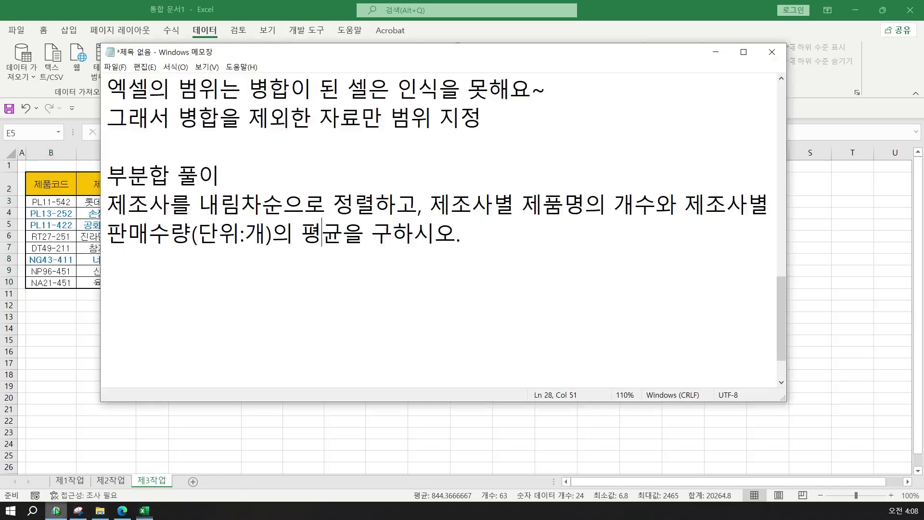
pyautogui.click(474, 207)
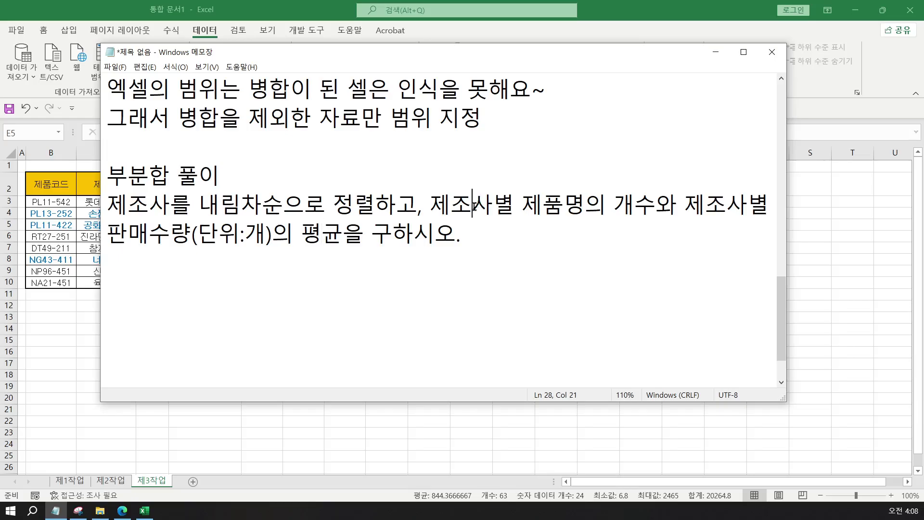
pyautogui.click(121, 514)
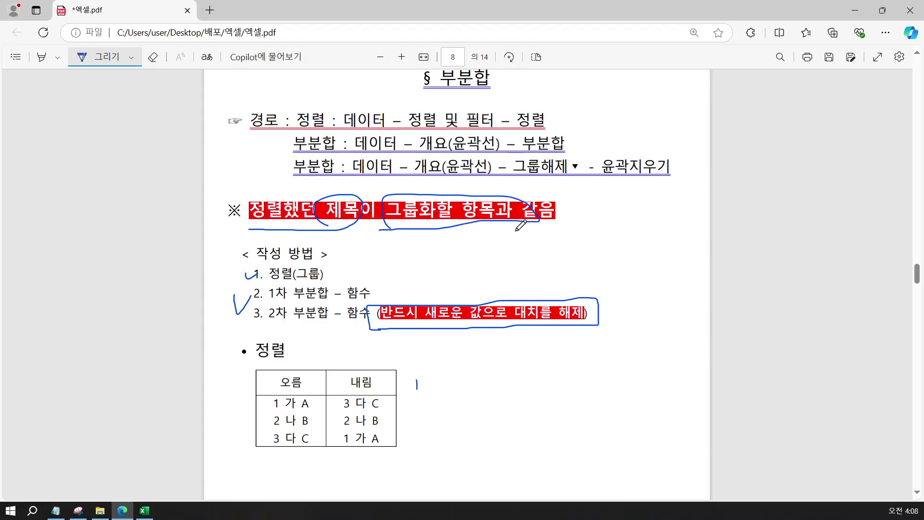
pyautogui.click(144, 510)
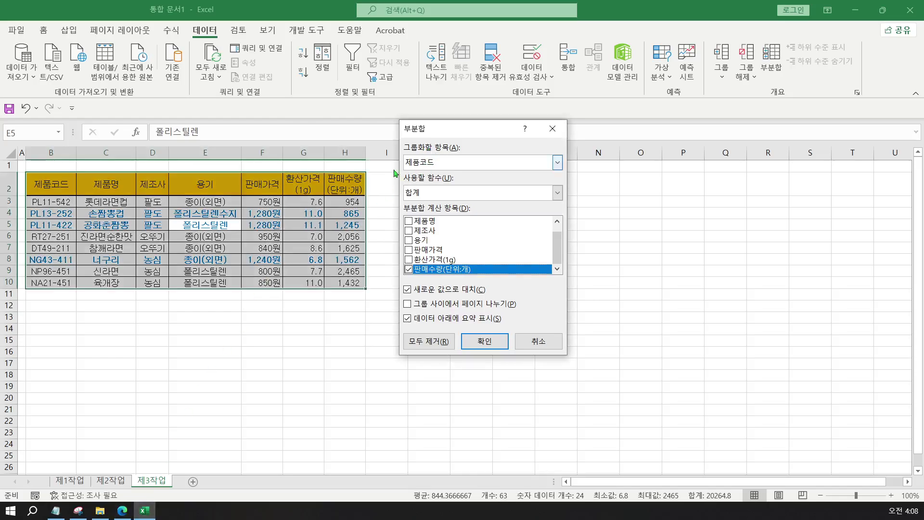
pyautogui.click(451, 162)
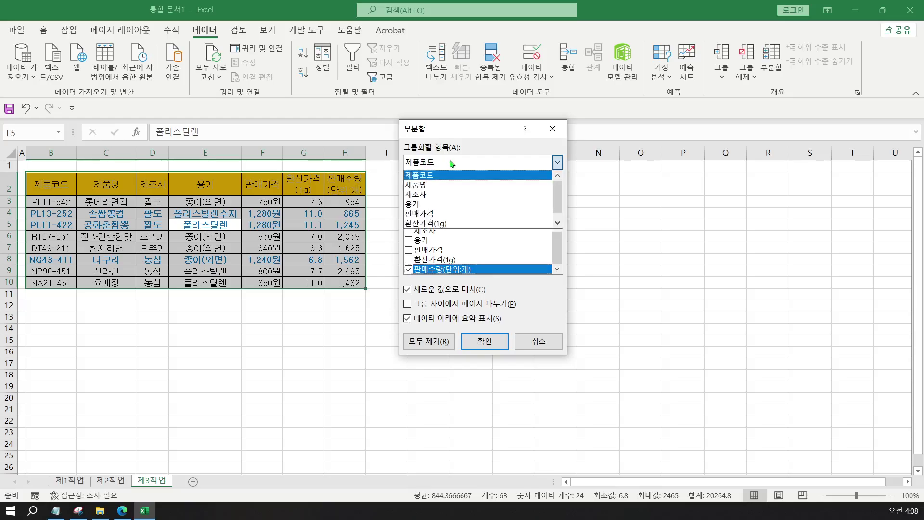
pyautogui.click(427, 195)
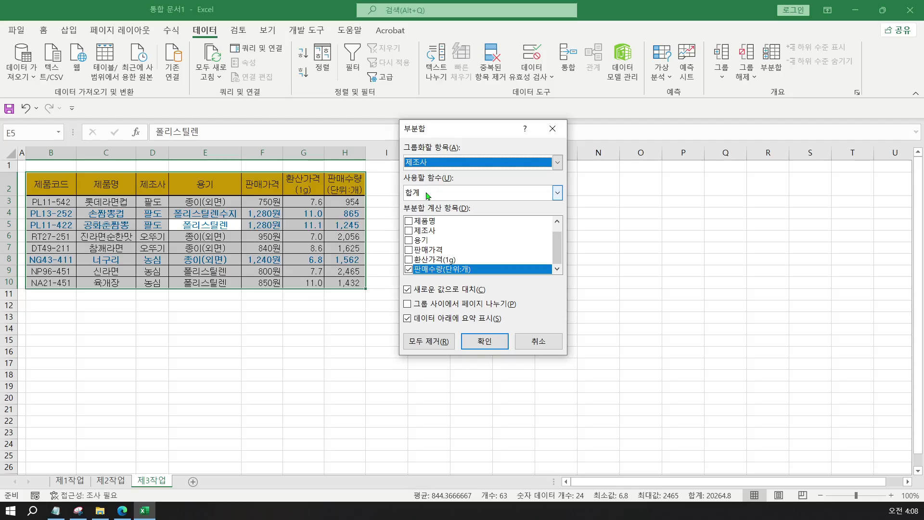
# Deselect 판매수량(단위:개), choose 제품명 as the subtotal item with the 개수 function, and apply the first subtotal
pyautogui.click(423, 273)
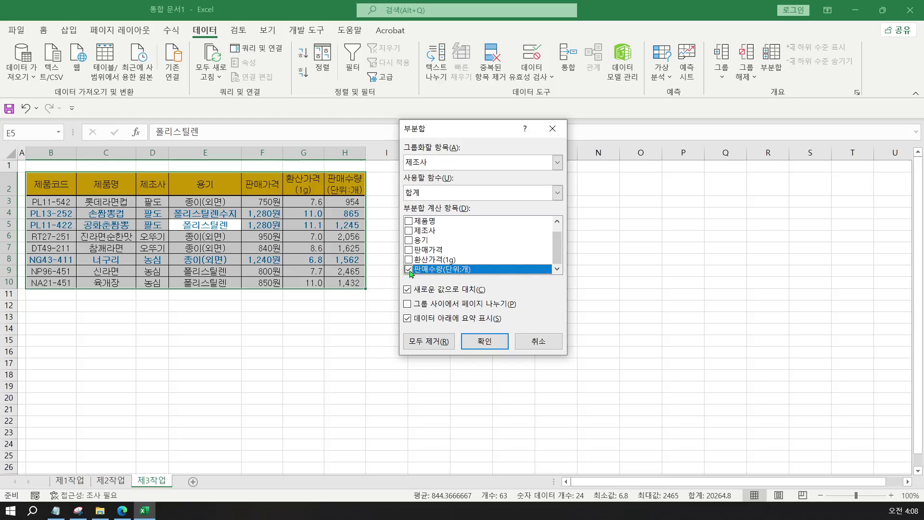
pyautogui.click(409, 269)
pyautogui.click(409, 222)
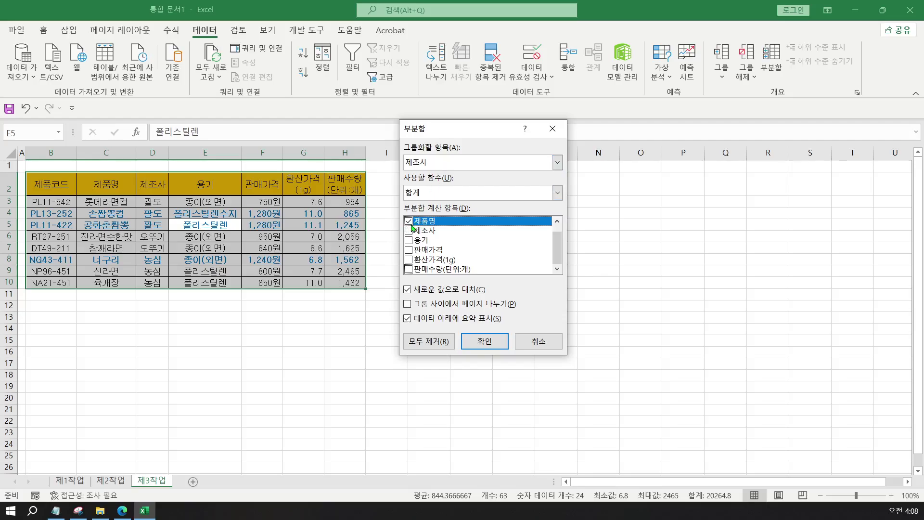
pyautogui.click(439, 192)
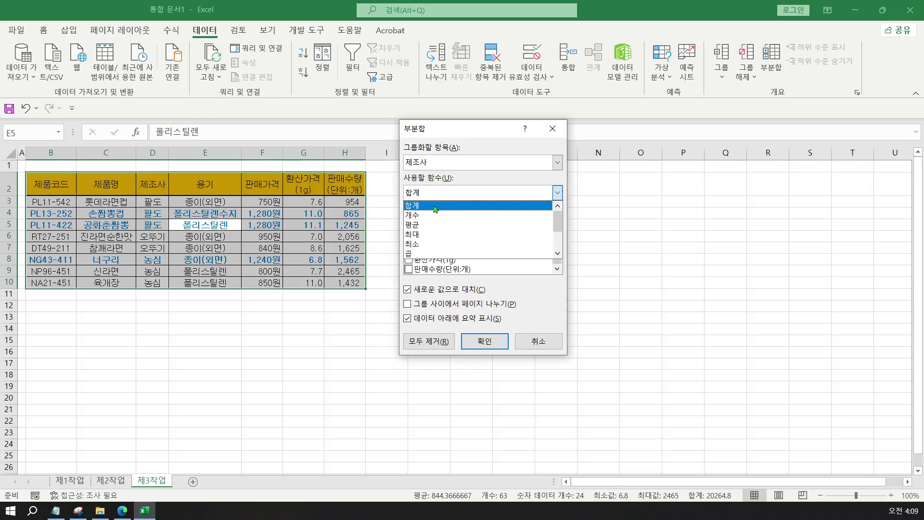
pyautogui.click(428, 217)
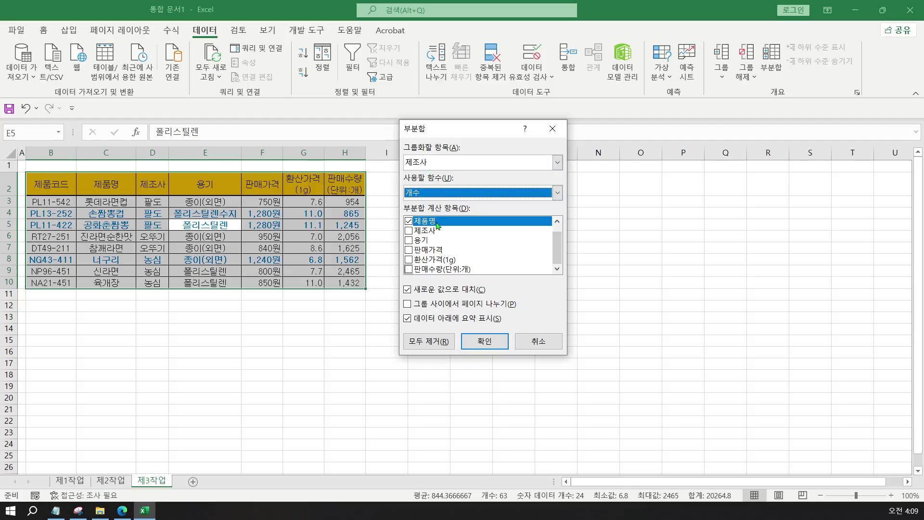
pyautogui.click(484, 341)
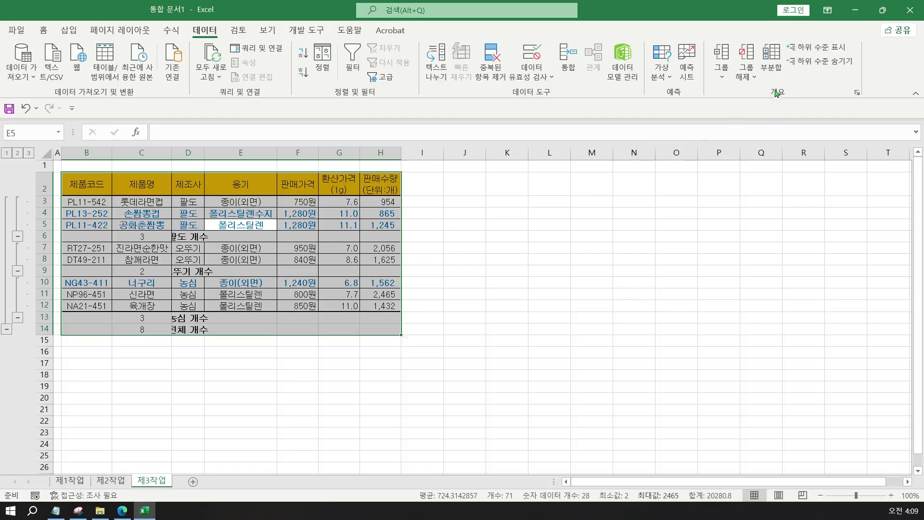
# Add a second subtotal by 제조사 with the 평균 of 판매수량(단위:개) only, turning off 새로운 값으로 대치
pyautogui.click(775, 64)
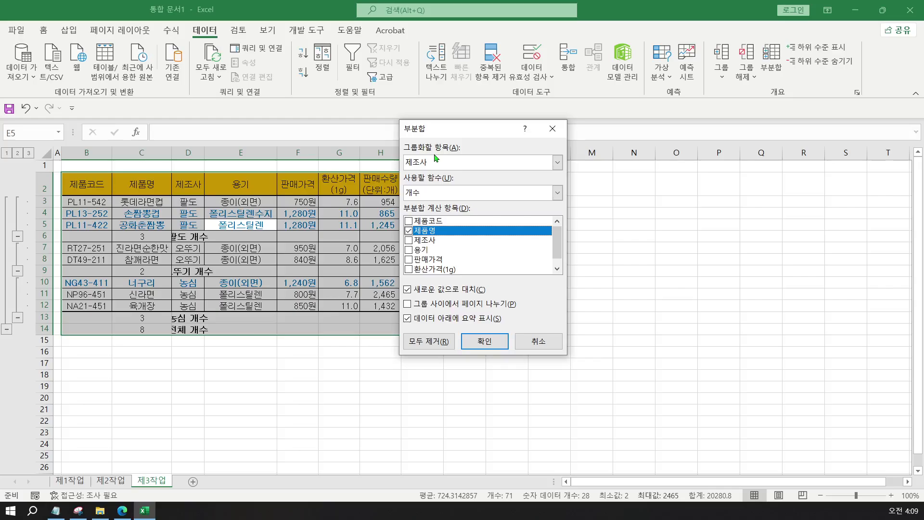
pyautogui.click(408, 232)
pyautogui.moveTo(560, 239); pyautogui.dragTo(560, 246)
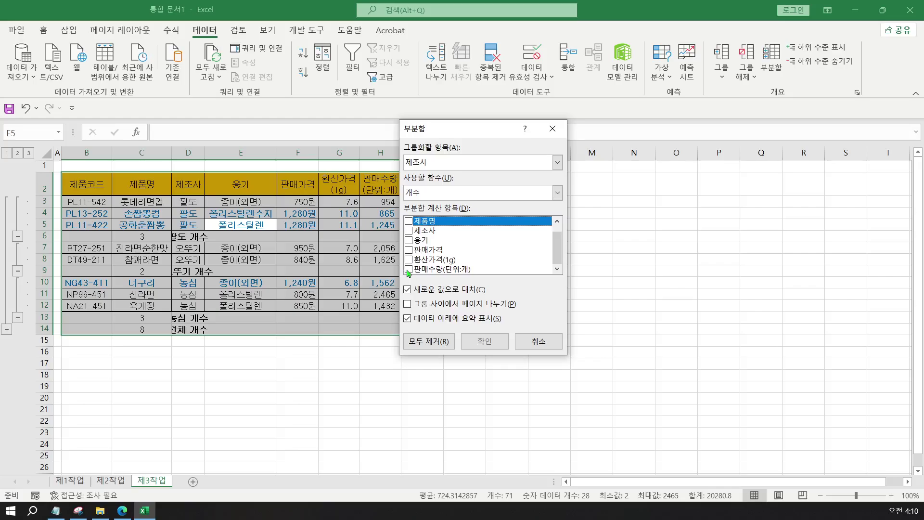
pyautogui.click(408, 272)
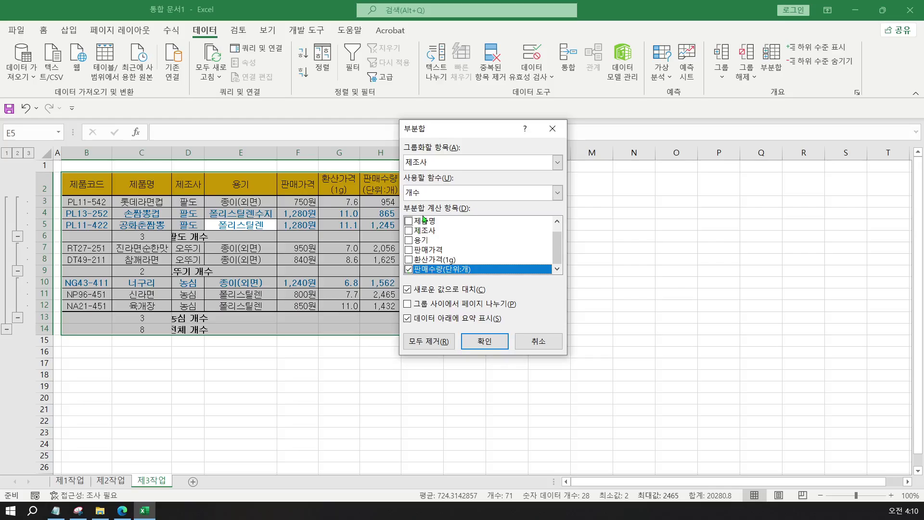
pyautogui.click(435, 194)
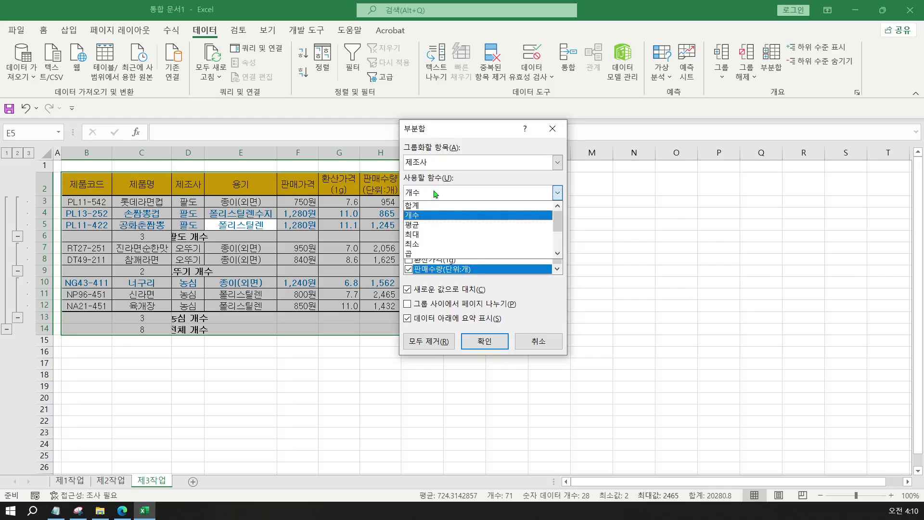
pyautogui.click(423, 229)
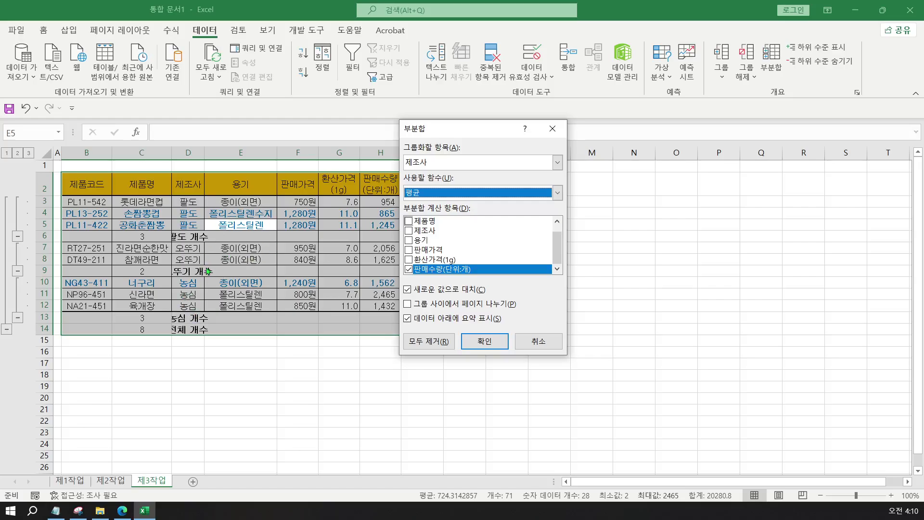
pyautogui.click(408, 290)
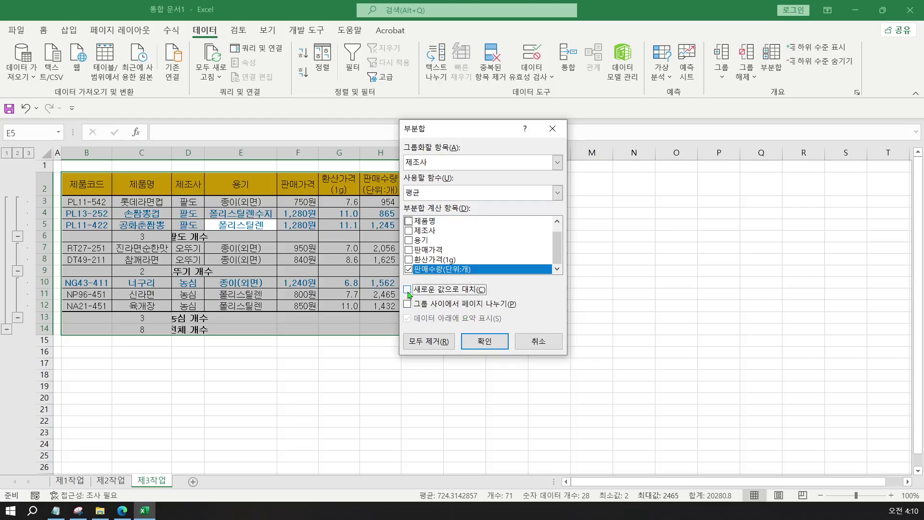
pyautogui.click(467, 341)
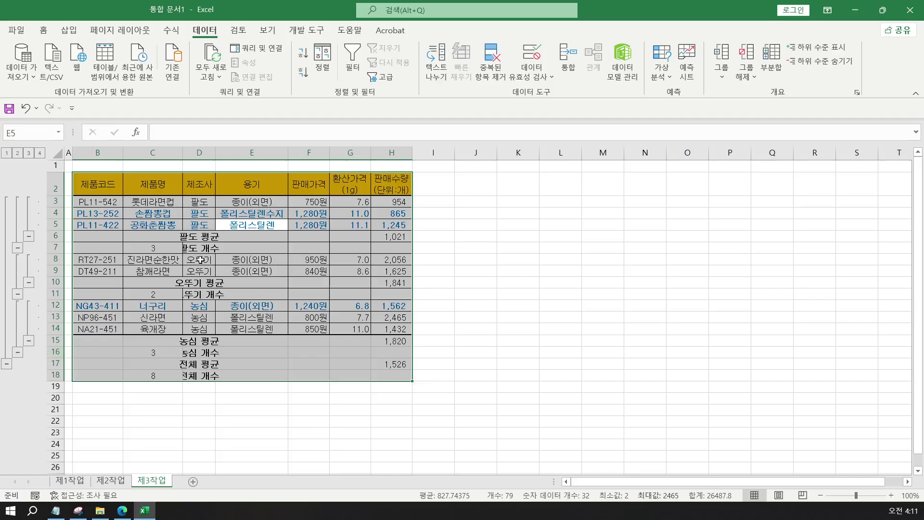
# Clear the outline (개요 지우기) from the subtotaled table and auto-fit the width of the 제조사 column
pyautogui.click(478, 272)
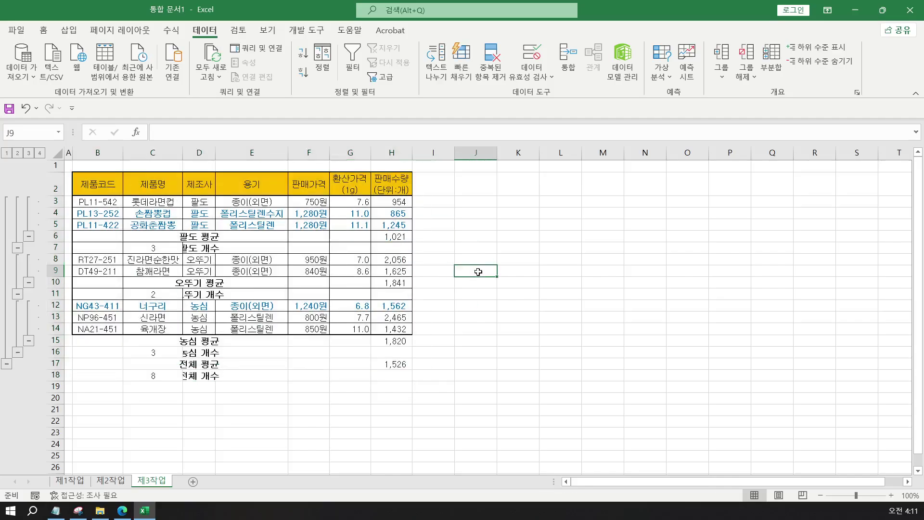
pyautogui.moveTo(97, 182); pyautogui.dragTo(393, 378)
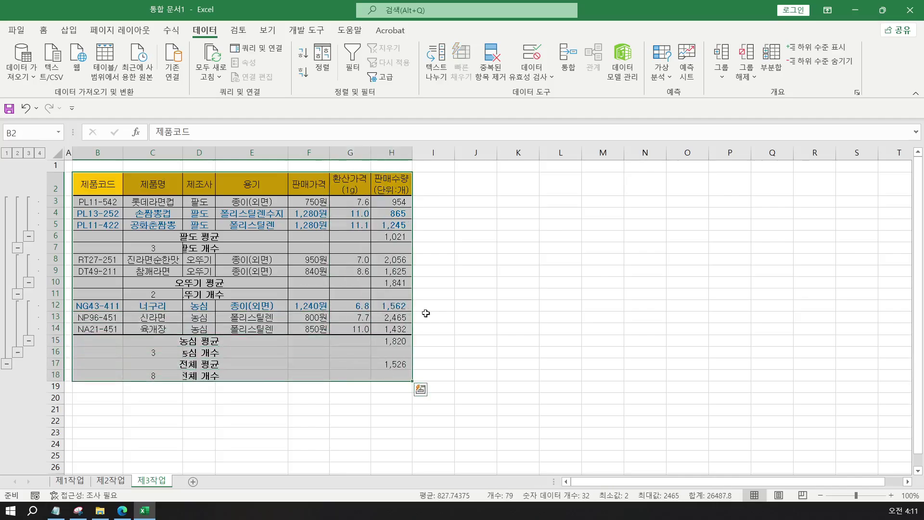
pyautogui.click(473, 253)
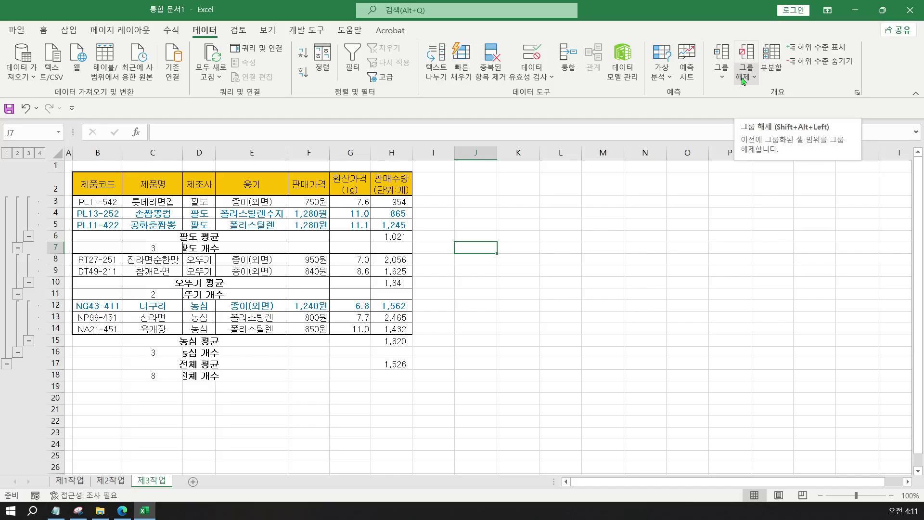
pyautogui.click(743, 79)
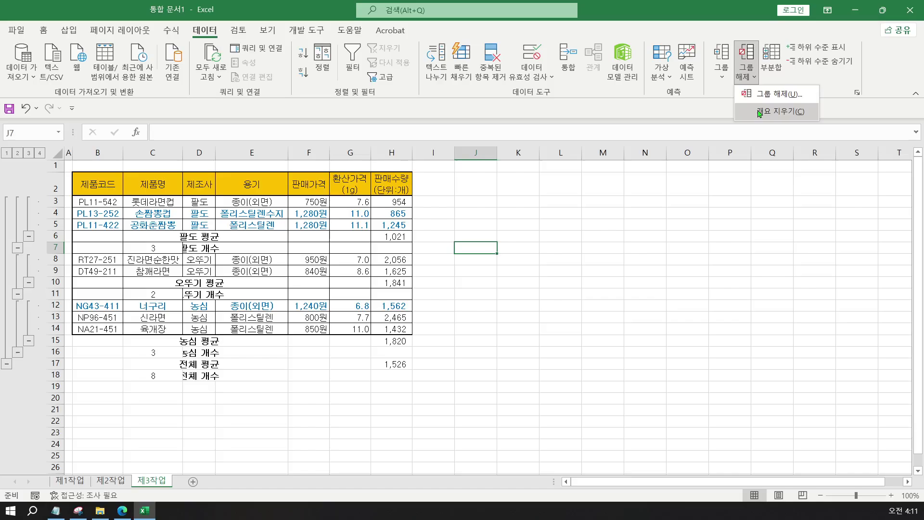
pyautogui.click(759, 112)
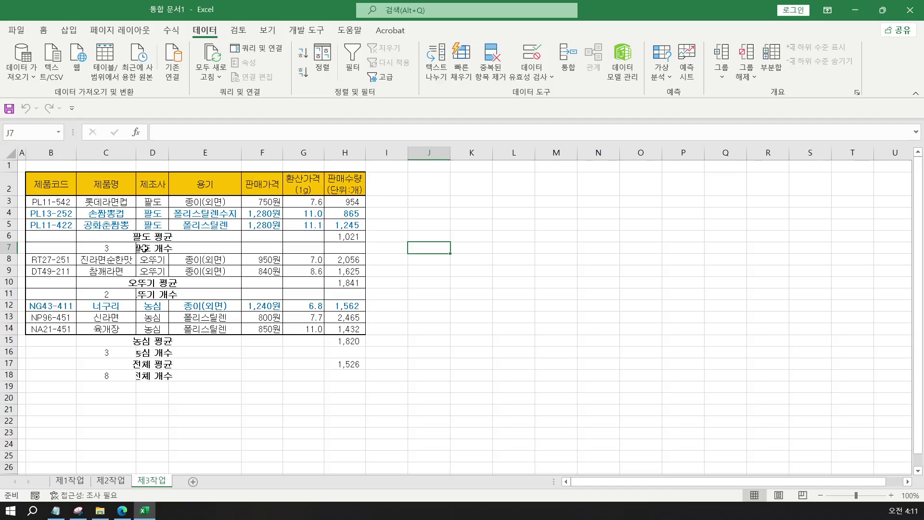
pyautogui.doubleClick(169, 152)
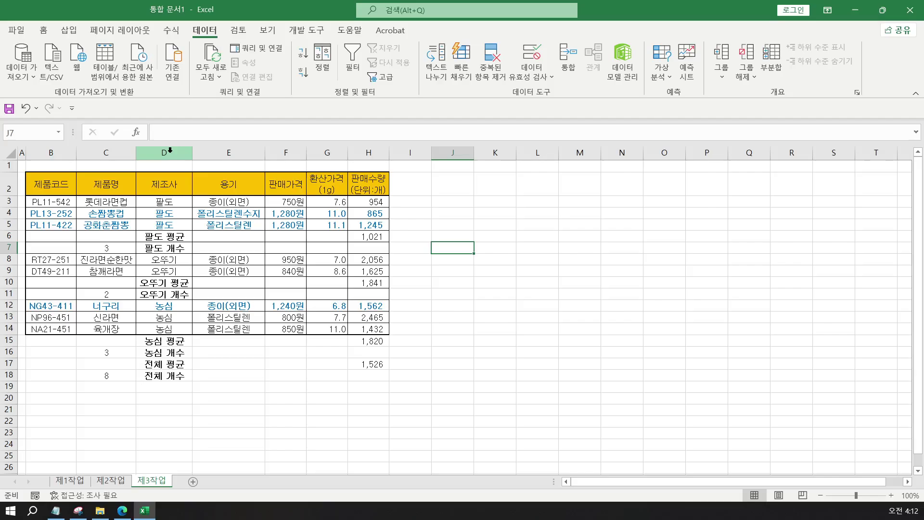
# Inspect the 판매수량 average formulas for 팔도, 오뚜기, 농심 and the overall 전체 row
pyautogui.click(383, 235)
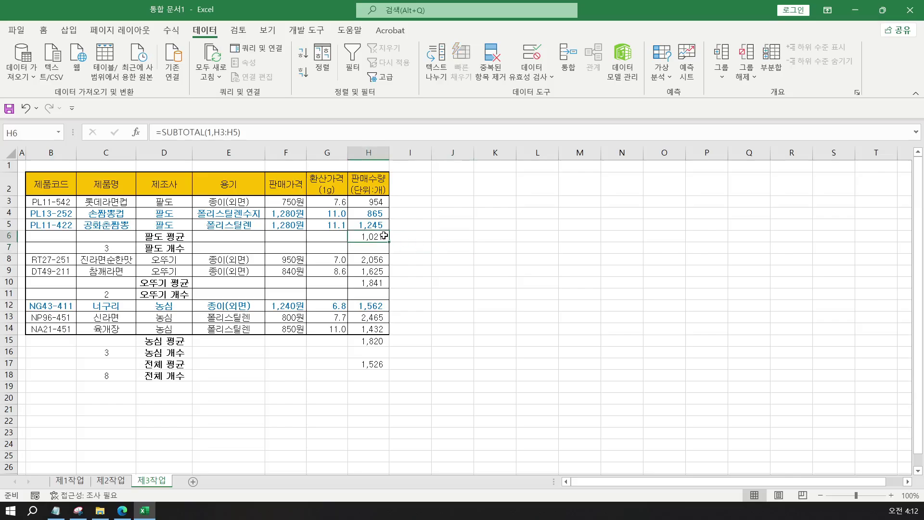
pyautogui.click(386, 284)
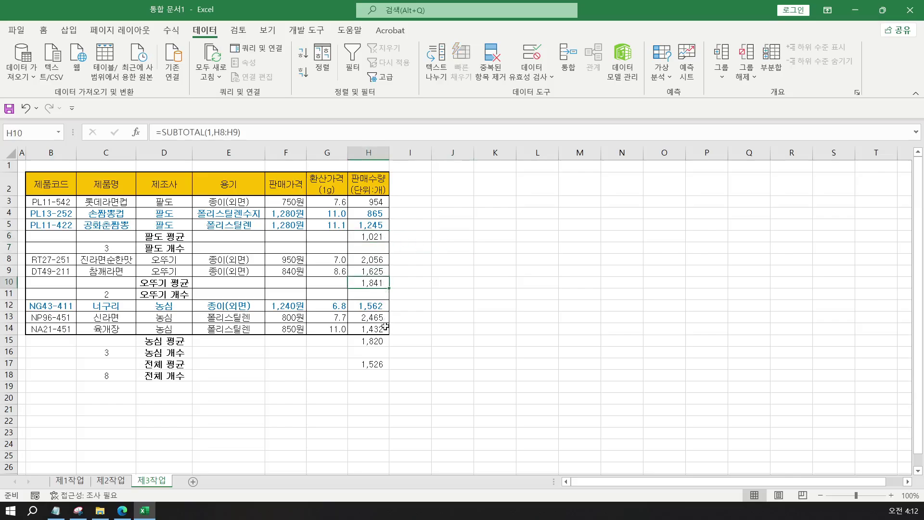
pyautogui.click(381, 341)
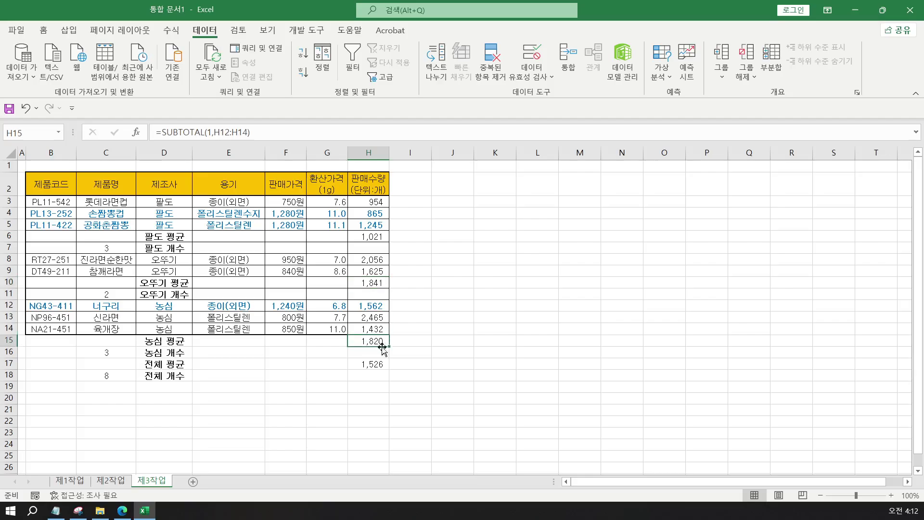
pyautogui.click(373, 364)
pyautogui.click(425, 332)
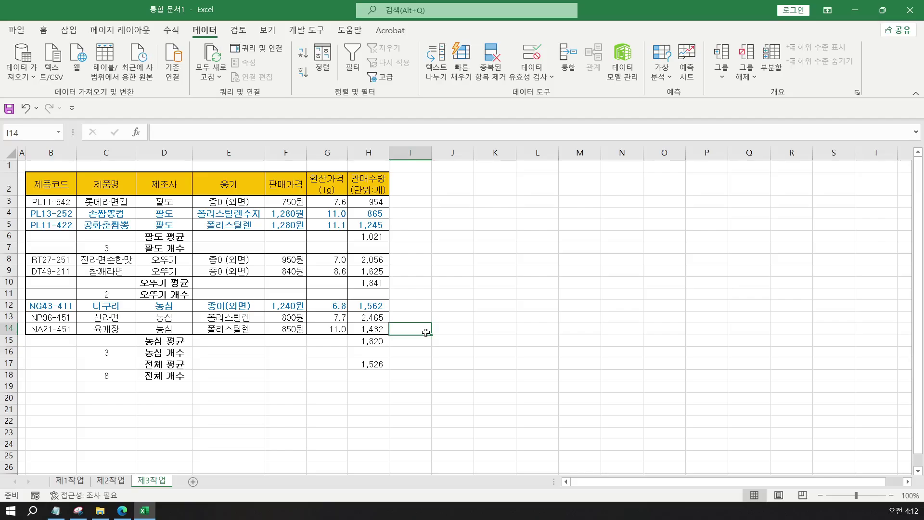
# Consult the Excel page order at the start of the Notepad notes, then return to the Excel workbook
pyautogui.click(58, 510)
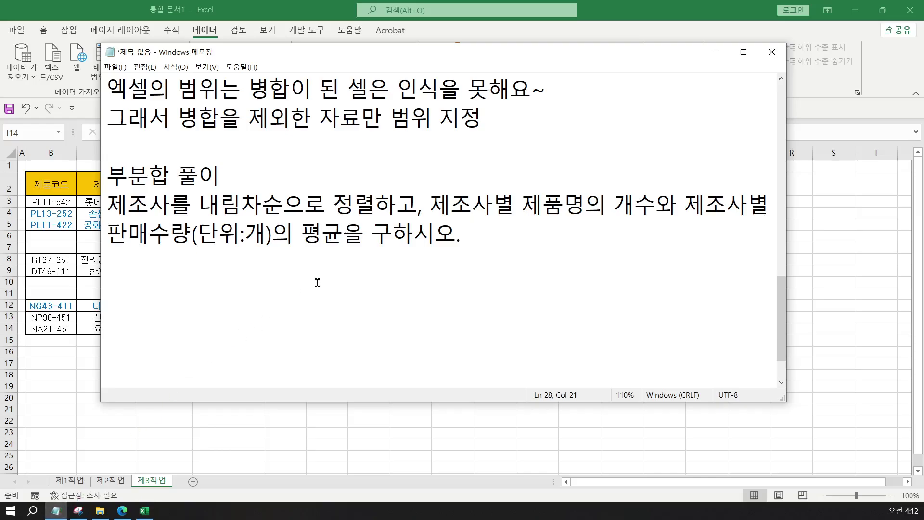
pyautogui.scroll(8, 343, 272)
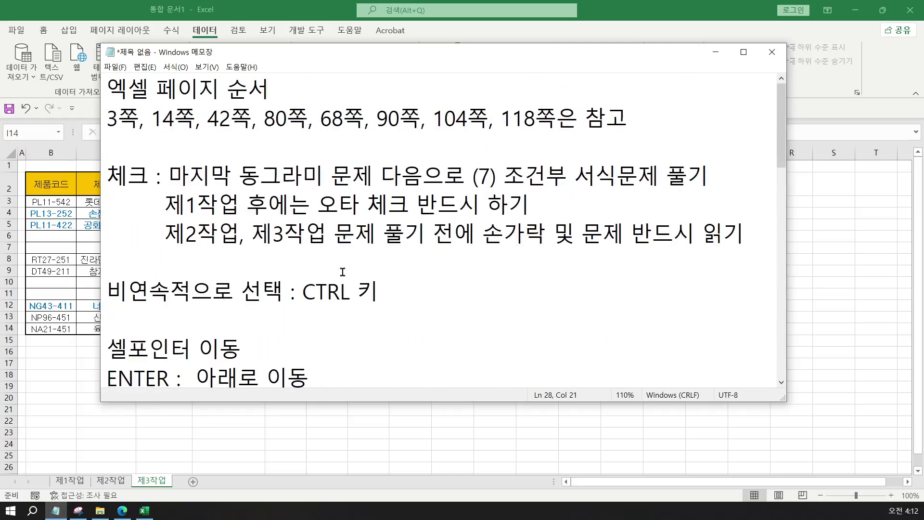
pyautogui.click(388, 118)
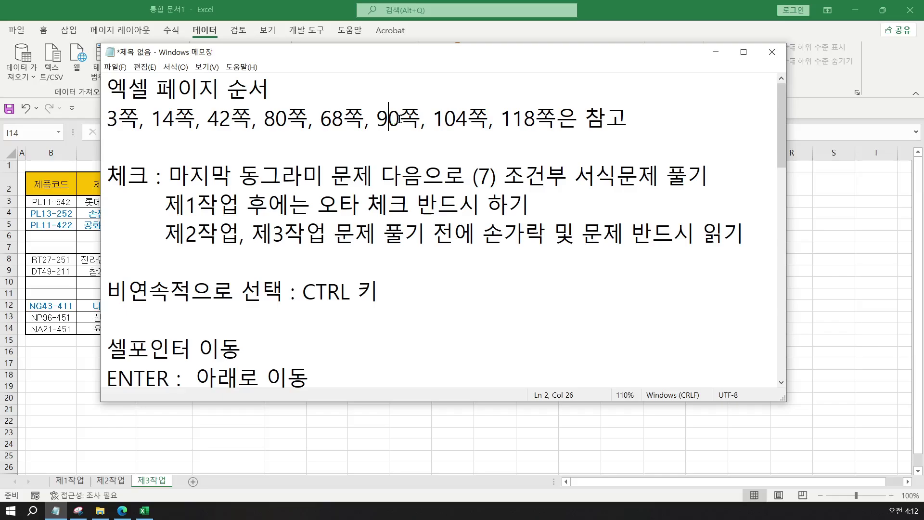
pyautogui.click(446, 118)
pyautogui.click(453, 120)
pyautogui.hotkey('alt', 'Tab')
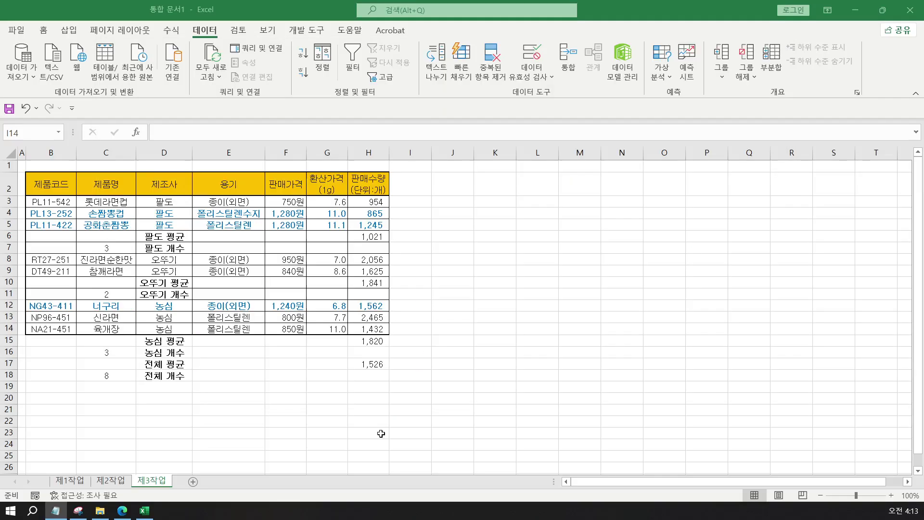
# Duplicate the 제3작업 sheet directly after the original and rename the copy 제33작업
pyautogui.moveTo(587, 12); pyautogui.dragTo(442, 21)
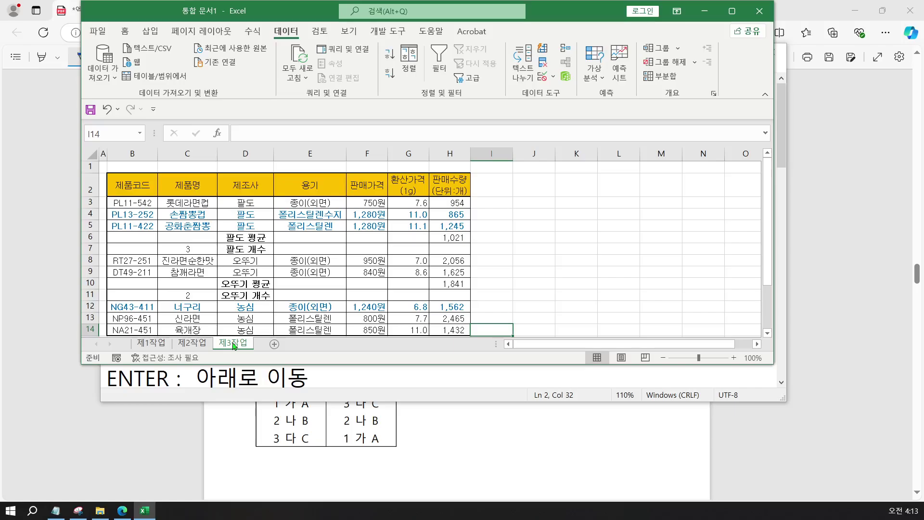
pyautogui.moveTo(234, 346)
pyautogui.mouseDown()
pyautogui.moveTo(263, 343)
pyautogui.moveTo(162, 351)
pyautogui.moveTo(261, 348)
pyautogui.mouseUp()
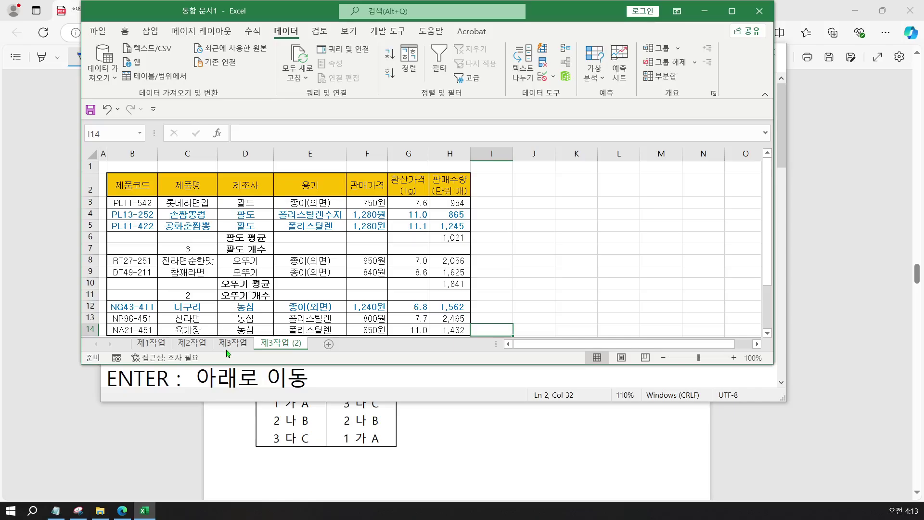
pyautogui.doubleClick(273, 342)
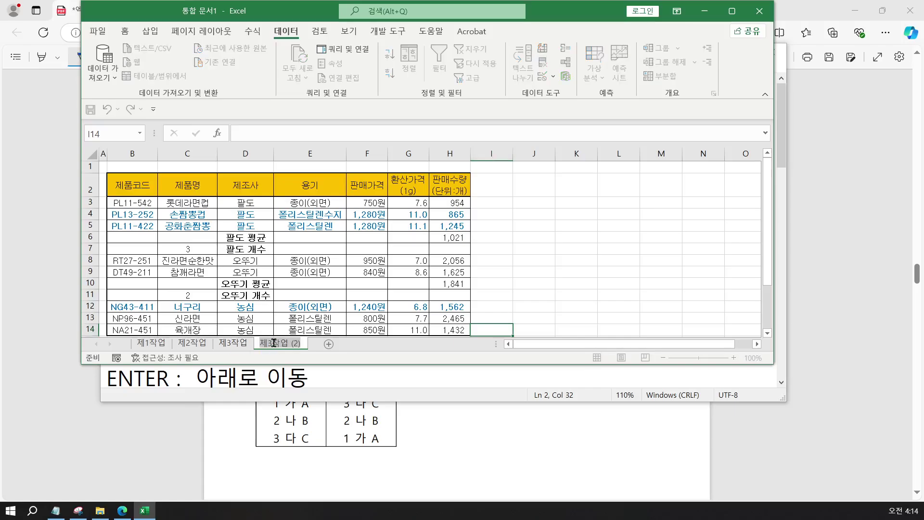
pyautogui.click(274, 343)
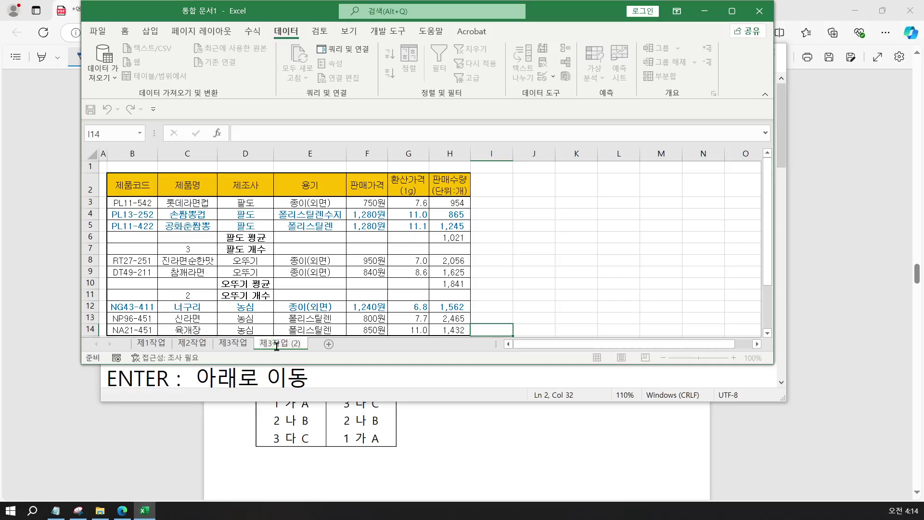
pyautogui.write('3')
pyautogui.press('Return')
pyautogui.press('BackSpace')
pyautogui.press('BackSpace')
pyautogui.press('BackSpace')
pyautogui.press('BackSpace')
pyautogui.press('Return')
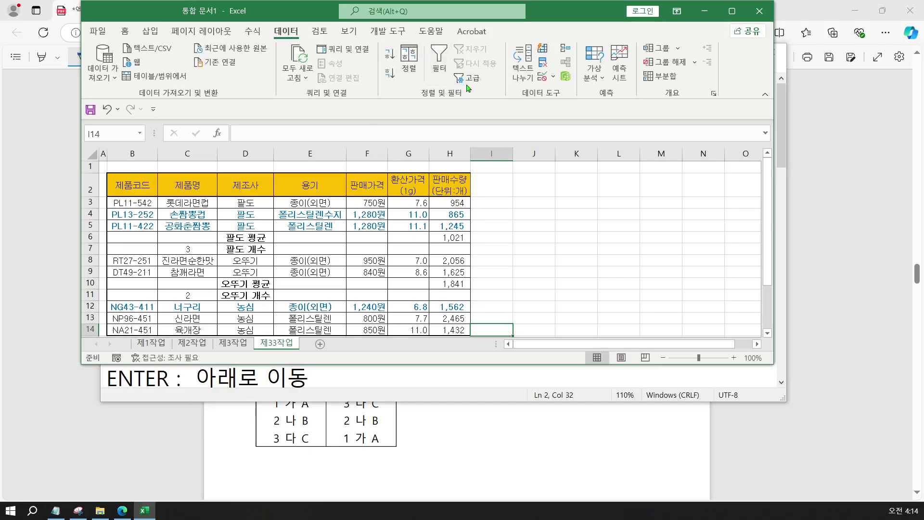
pyautogui.moveTo(552, 17)
pyautogui.mouseDown()
pyautogui.moveTo(552, 70)
pyautogui.moveTo(554, 3)
pyautogui.mouseUp()
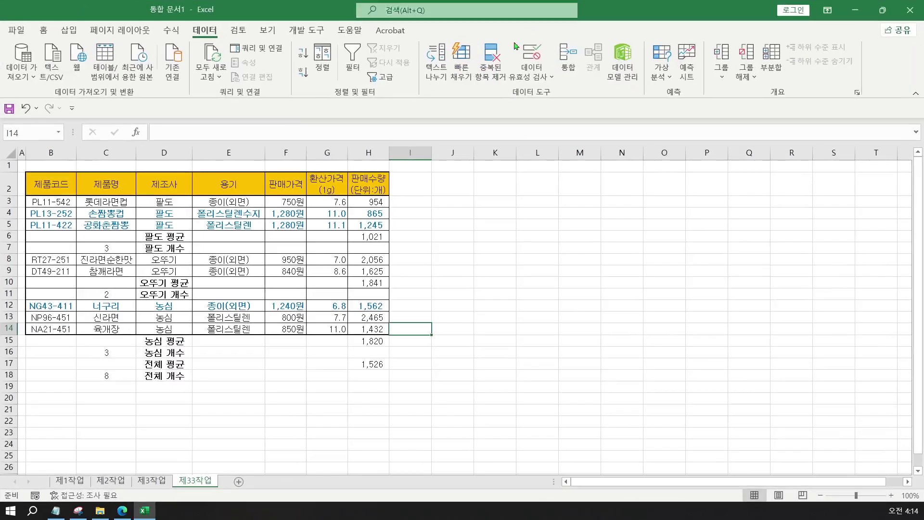
# Delete columns B through I on the 제33작업 sheet to empty it
pyautogui.click(492, 269)
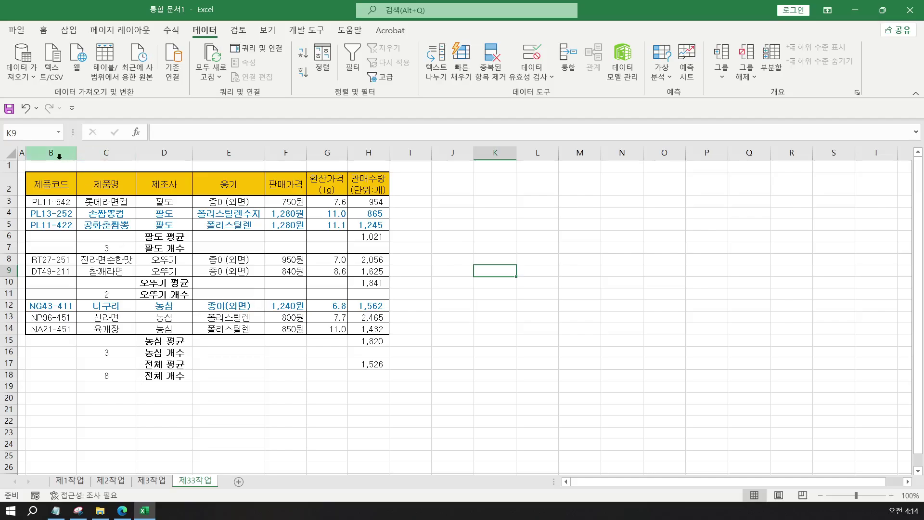
pyautogui.moveTo(57, 153); pyautogui.dragTo(404, 157)
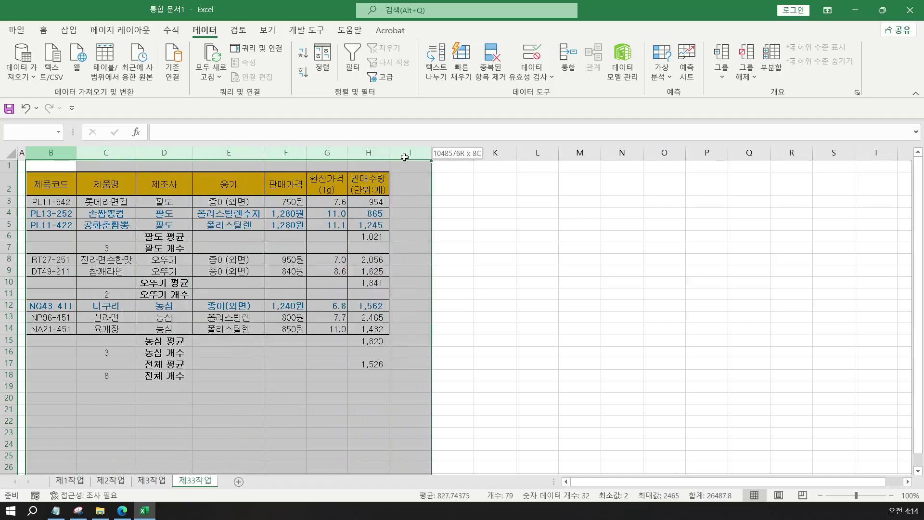
pyautogui.rightClick(404, 158)
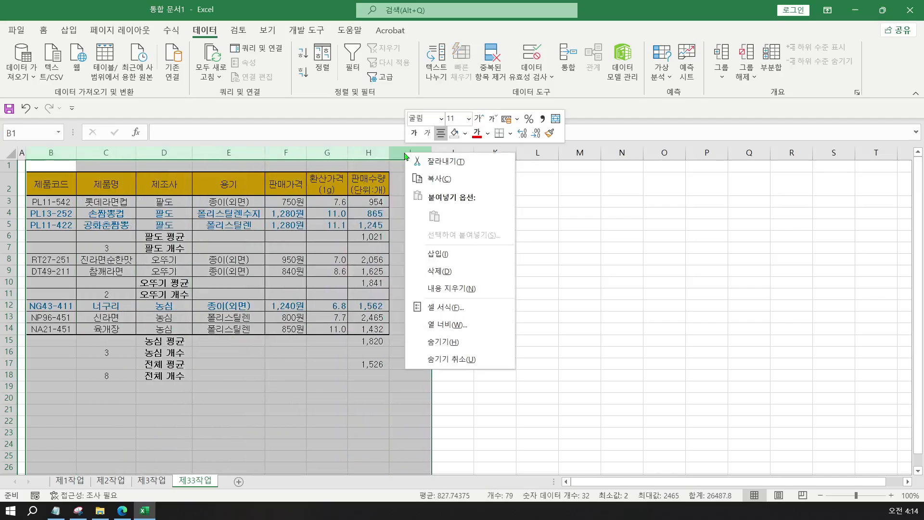
pyautogui.click(436, 271)
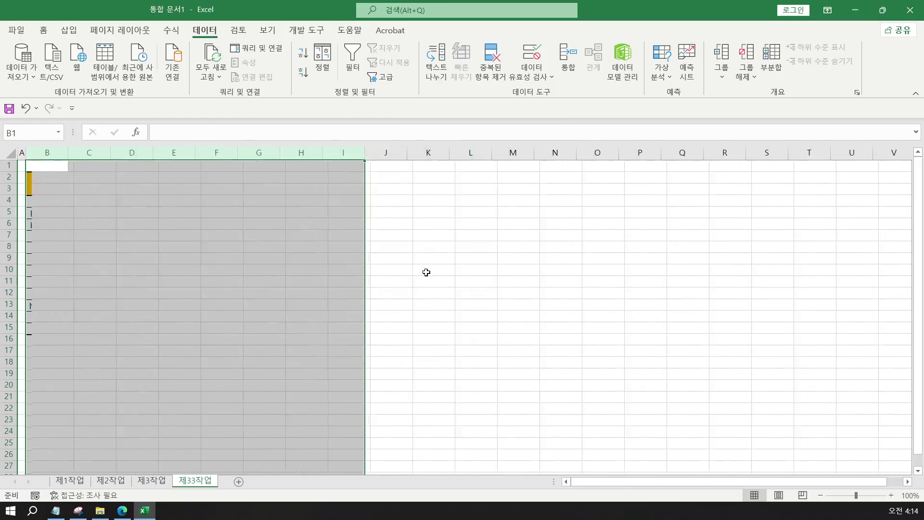
pyautogui.click(407, 259)
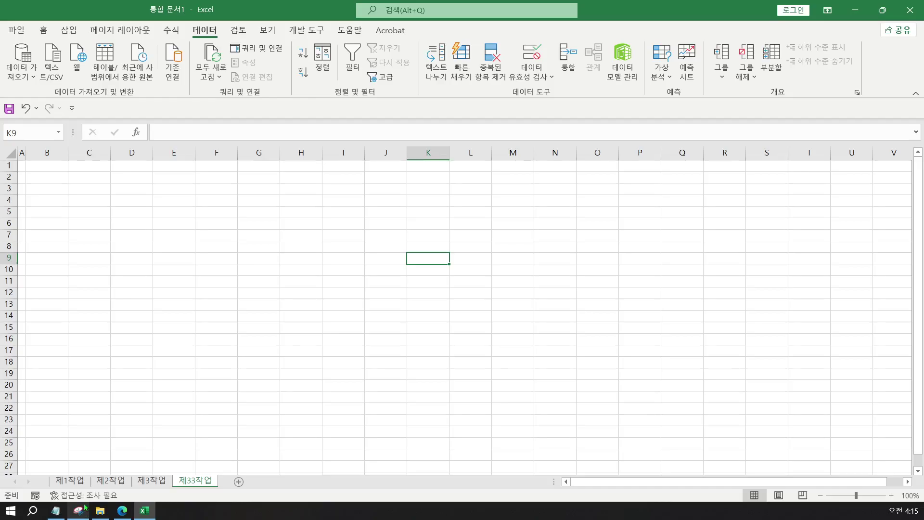
# Switch to the Notepad notes and add the line "제3작업의 피벗테이블 문제가 나오면" at the end, below the 부분합 problem
pyautogui.moveTo(86, 507)
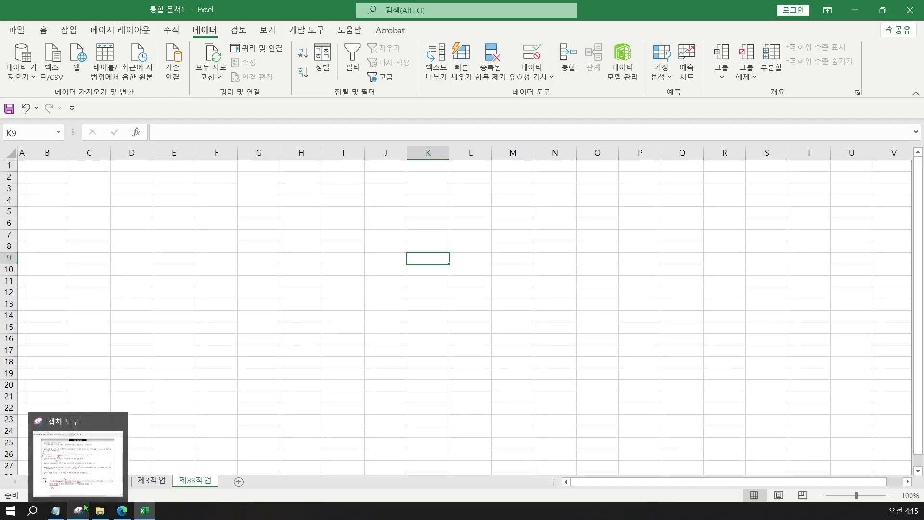
pyautogui.click(56, 510)
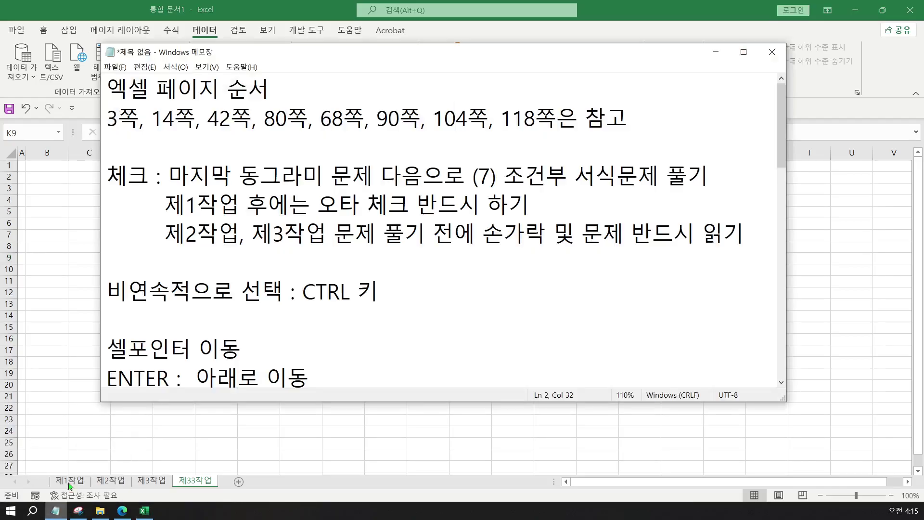
pyautogui.click(291, 307)
pyautogui.scroll(-8, 327, 314)
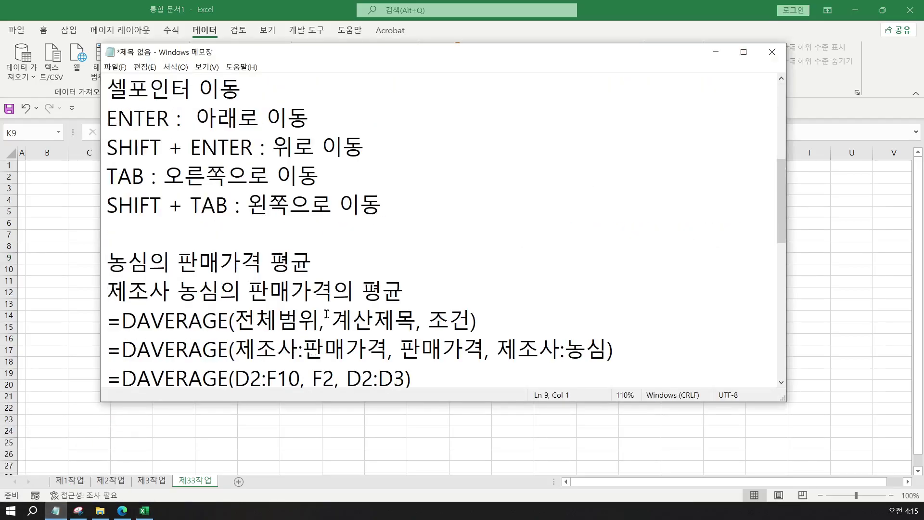
pyautogui.scroll(-1, 326, 314)
pyautogui.click(217, 270)
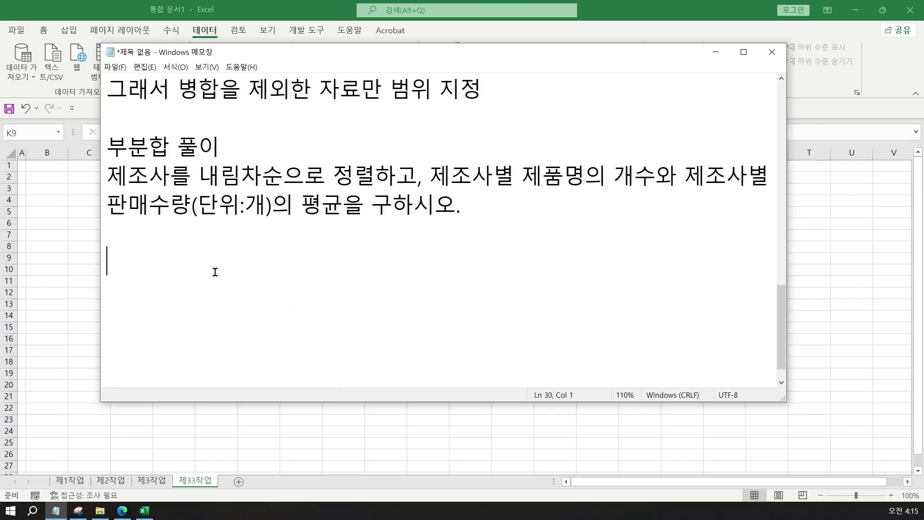
pyautogui.write('제3ㅈ작업의')
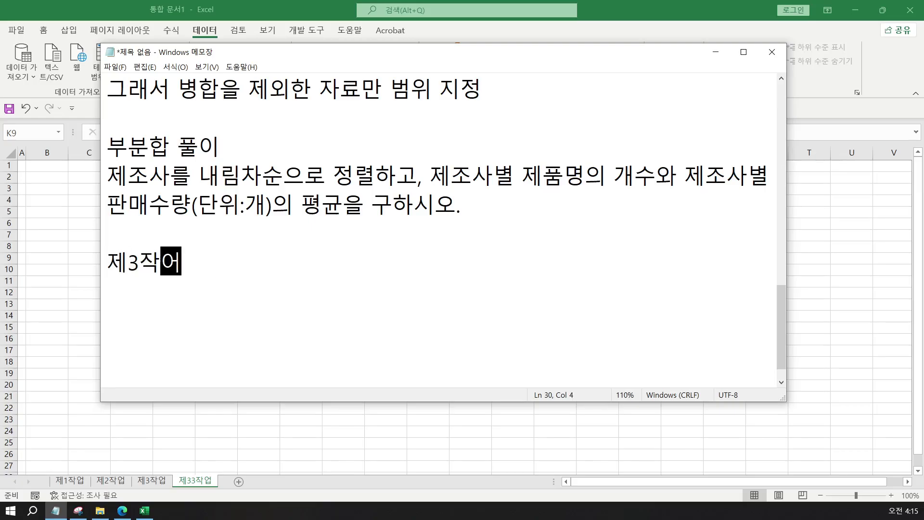
pyautogui.write(' 피')
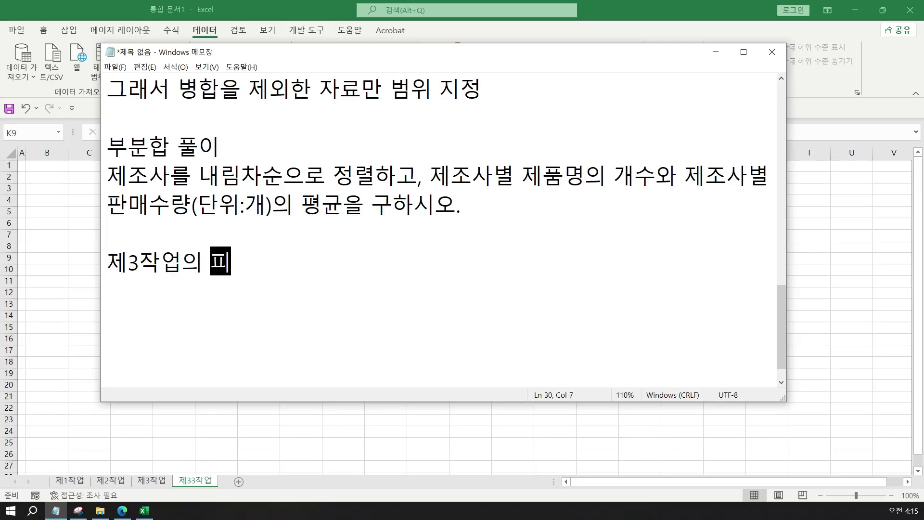
pyautogui.write('벗테이블 문')
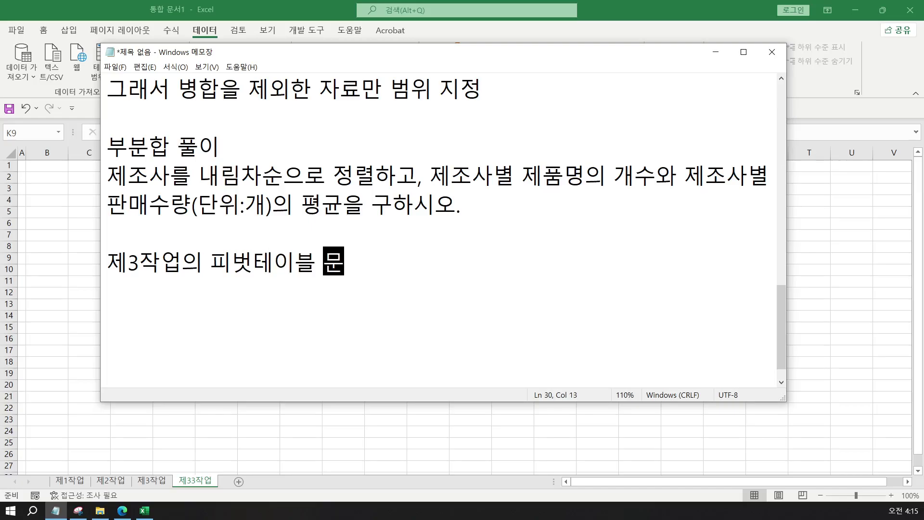
pyautogui.write('제가 나오면')
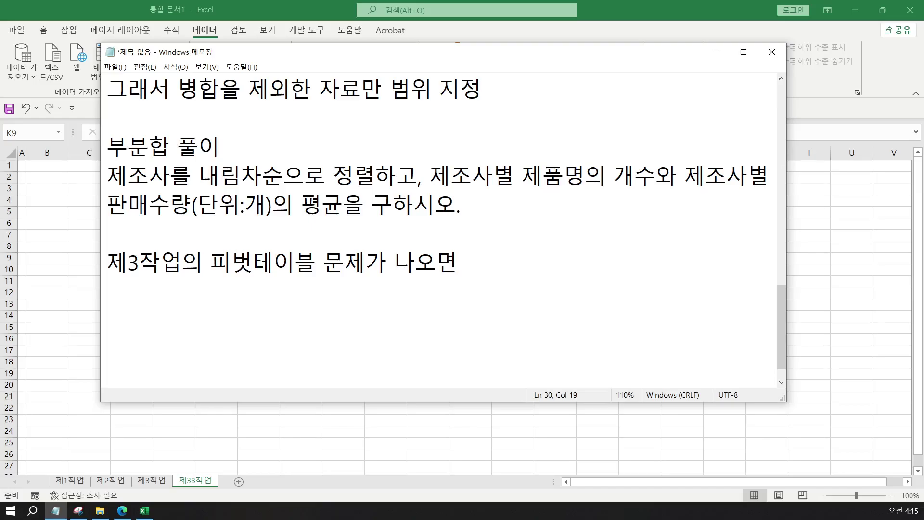
# Add the line "제1작업의 범위는 제2작업의 손가락 지문 보고" below the 피벗테이블 heading line in the notes
pyautogui.press('Return')
pyautogui.write('제1')
pyautogui.write('작업의 범ㅇ')
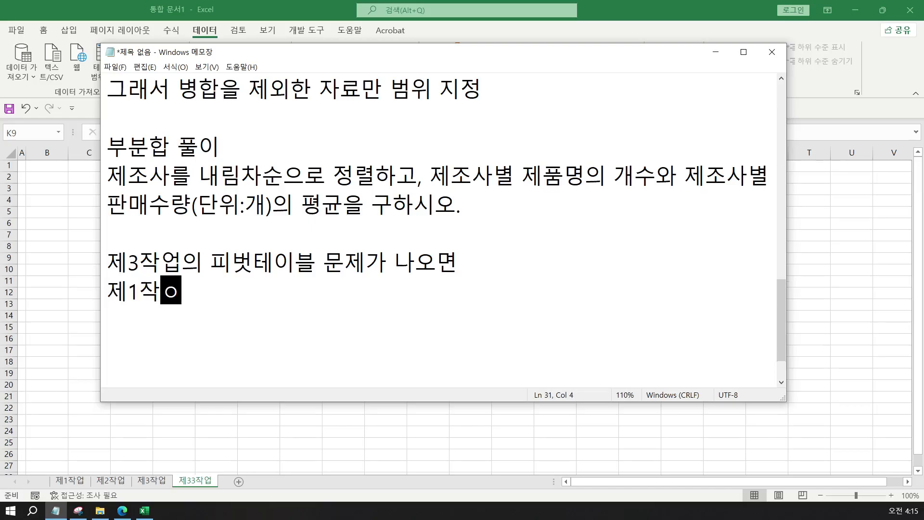
pyautogui.write('위는')
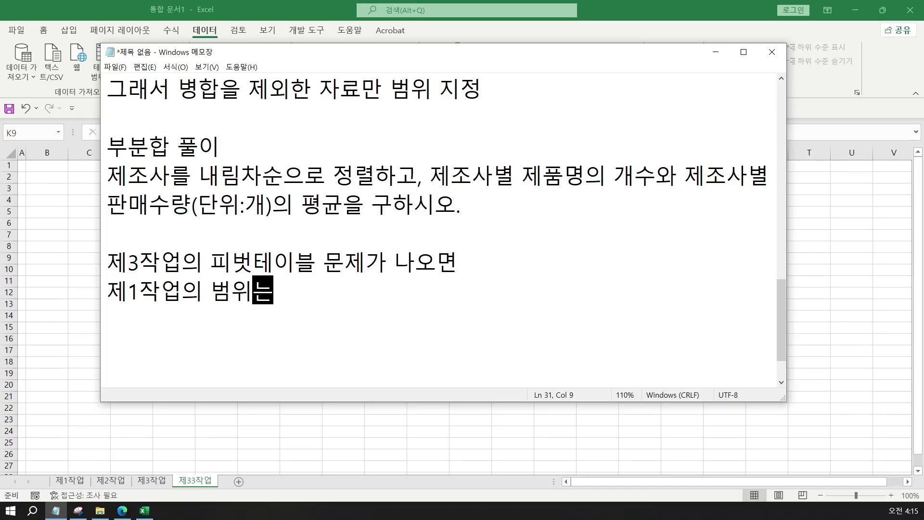
pyautogui.write(' 제2작업의 ')
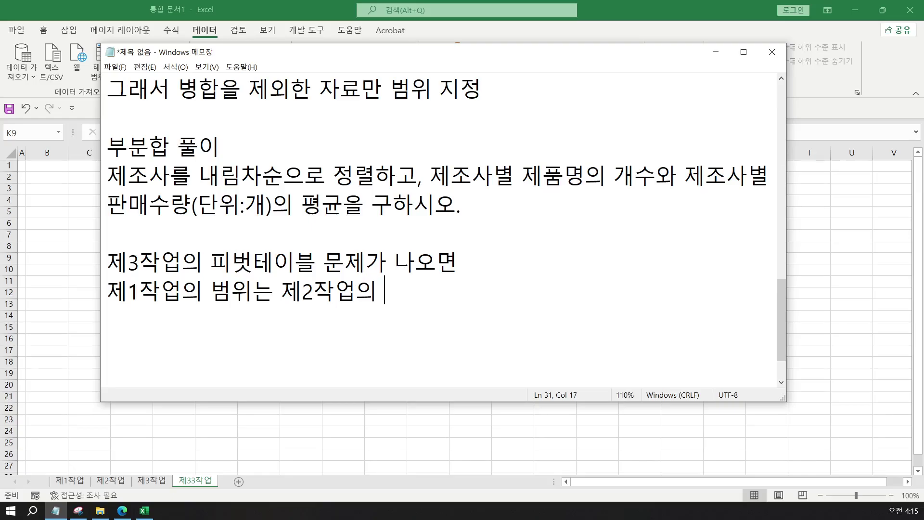
pyautogui.write('손가락 지')
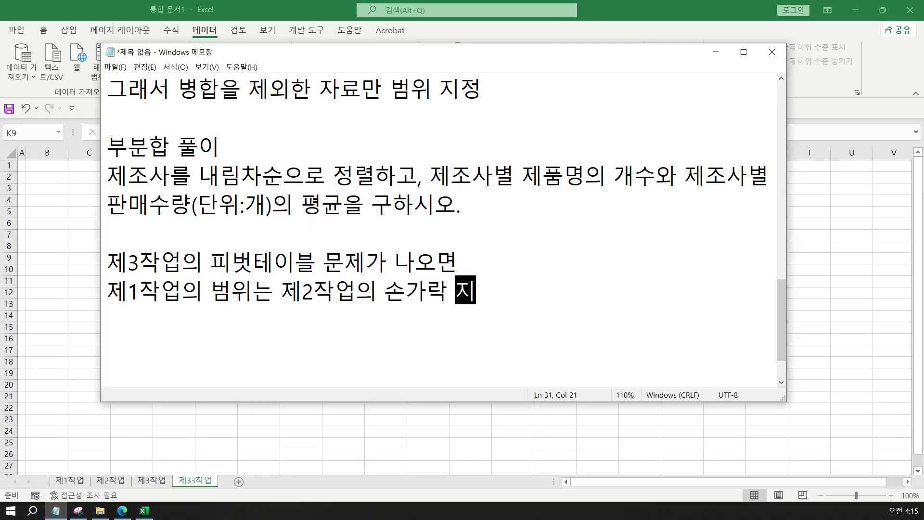
pyautogui.write('문 ')
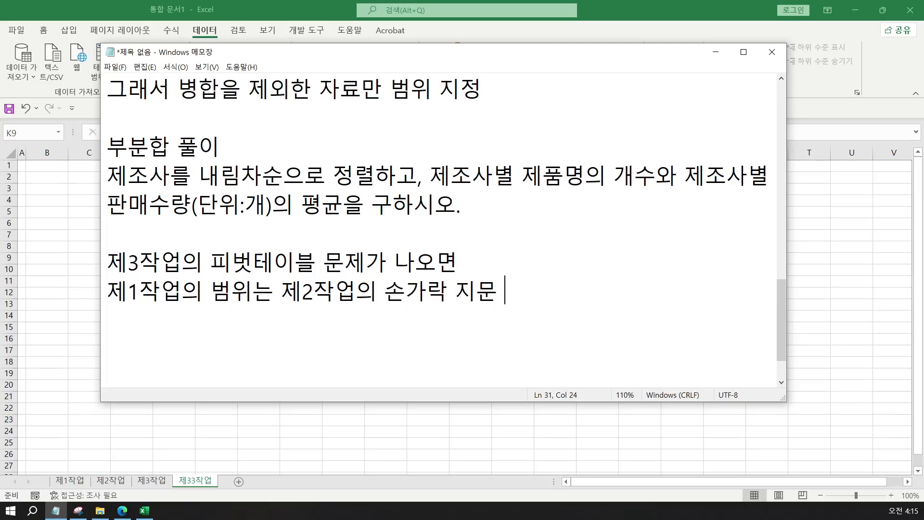
pyautogui.write('보고')
pyautogui.press('Return')
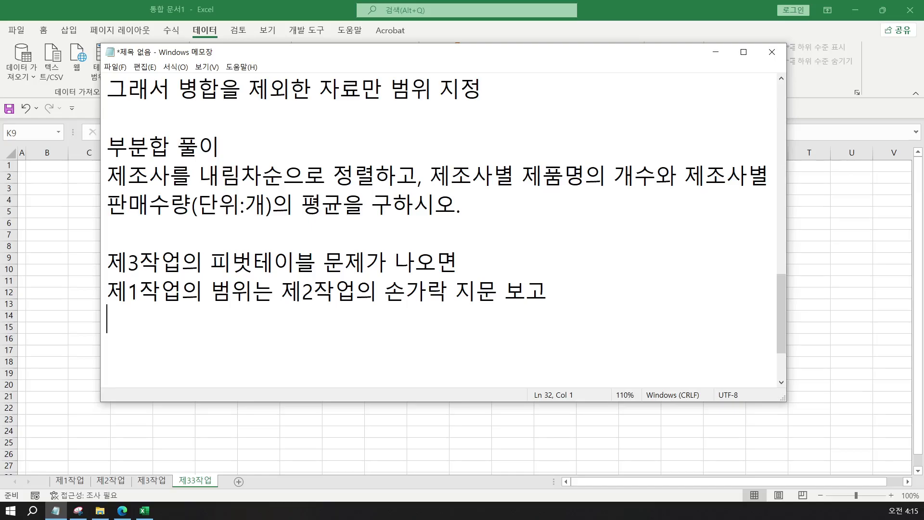
# Add the line "B4:H12를 범위잡고 하시면 되어요" at the end of the notes
pyautogui.write('B4:H12')
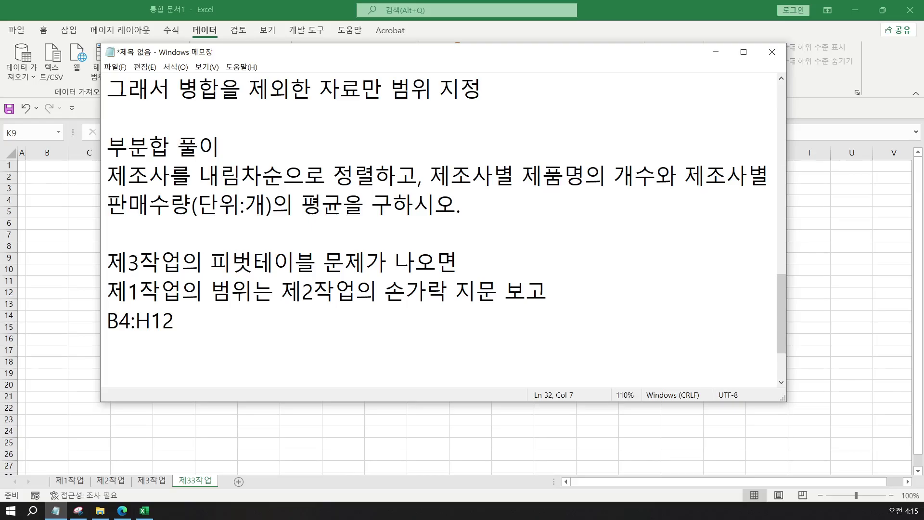
pyautogui.write('를 버')
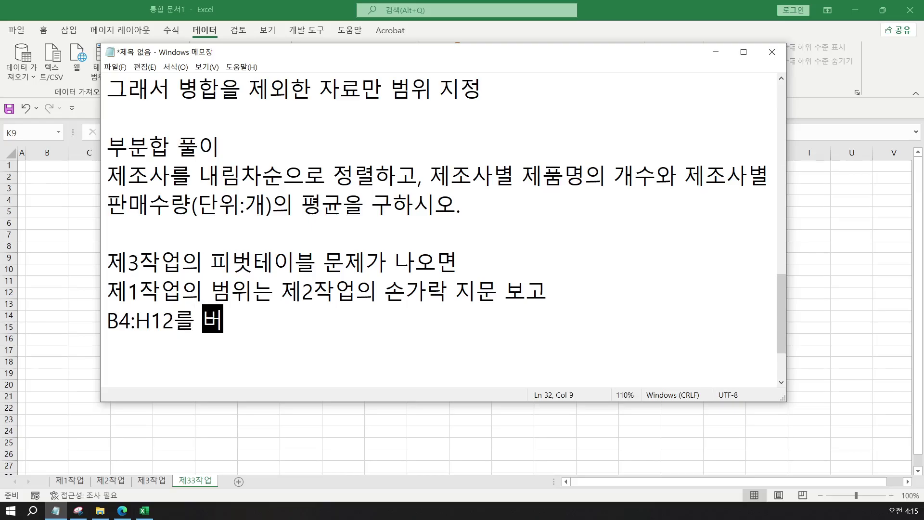
pyautogui.write('범위잡고 핫')
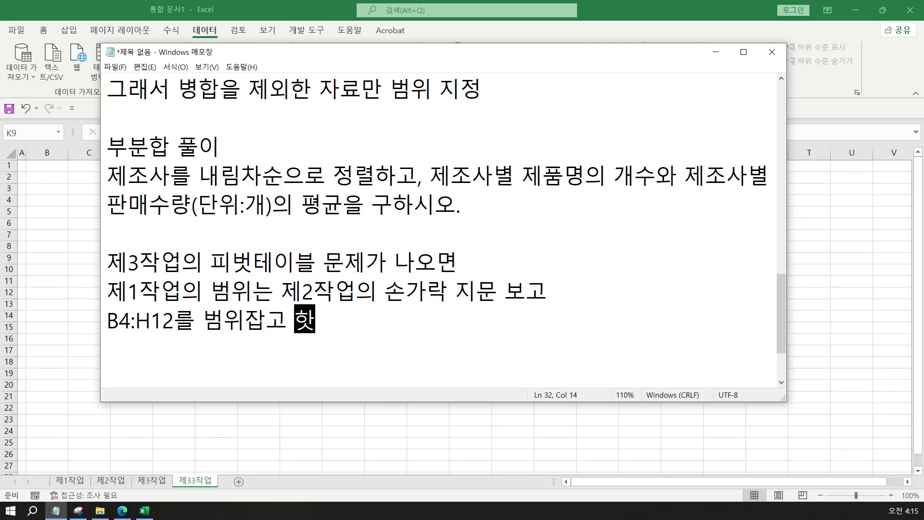
pyautogui.write('시면 도이')
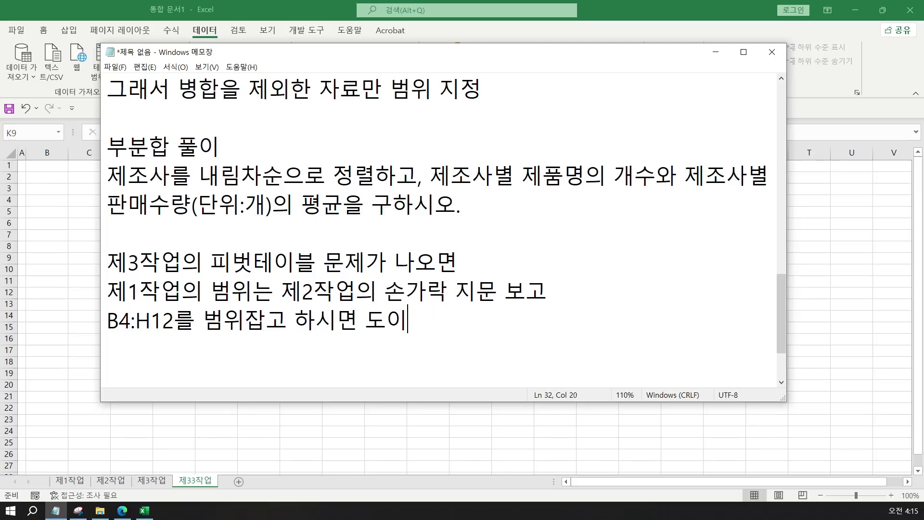
pyautogui.press('BackSpace')
pyautogui.press('BackSpace')
pyautogui.write('되어')
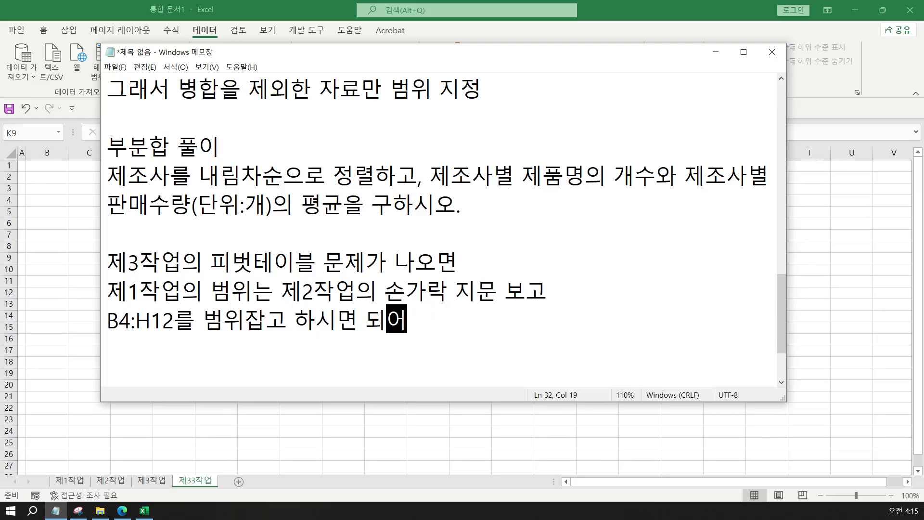
pyautogui.write('요')
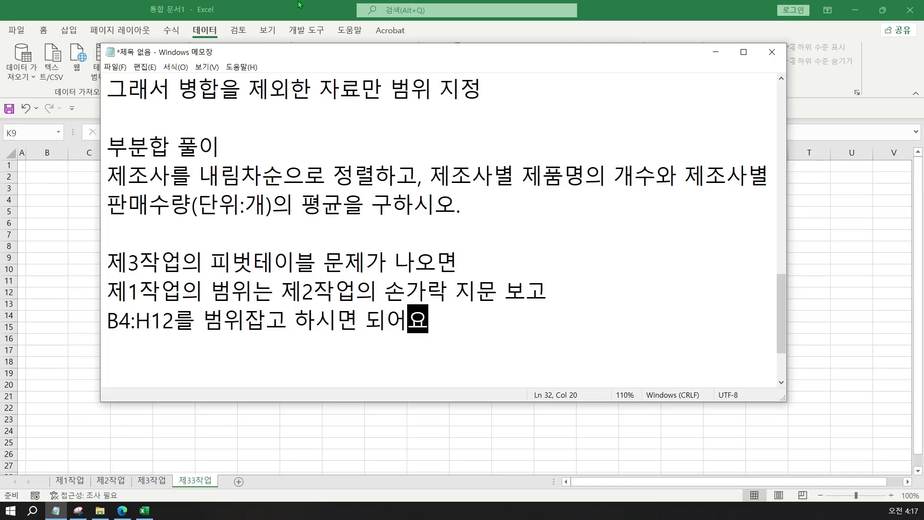
# Switch to 엑셀.pdf in Edge and, in the 피벗테이블 section, handwrite B, C, 3 and 4 around the 구성 table and tick ∑값(함수)
pyautogui.click(123, 510)
pyautogui.scroll(-2, 347, 336)
pyautogui.scroll(-10, 347, 335)
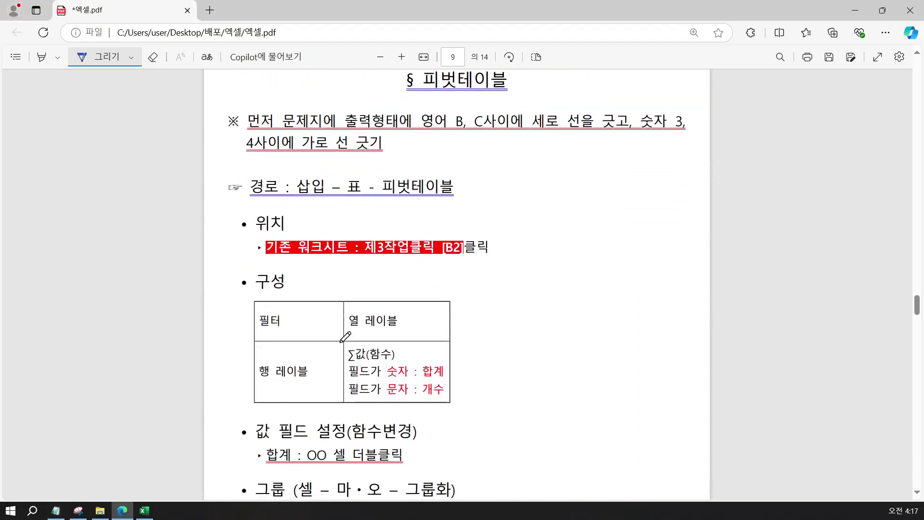
pyautogui.scroll(1, 345, 337)
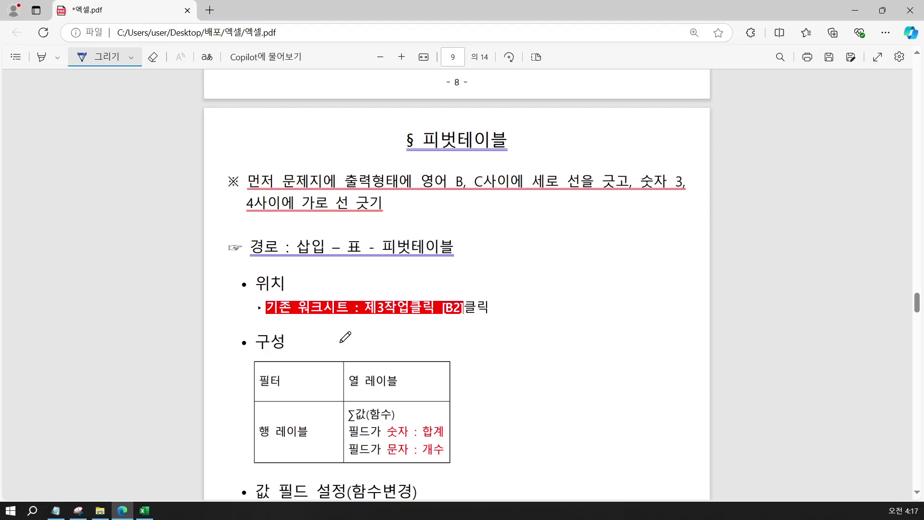
pyautogui.scroll(-3, 337, 325)
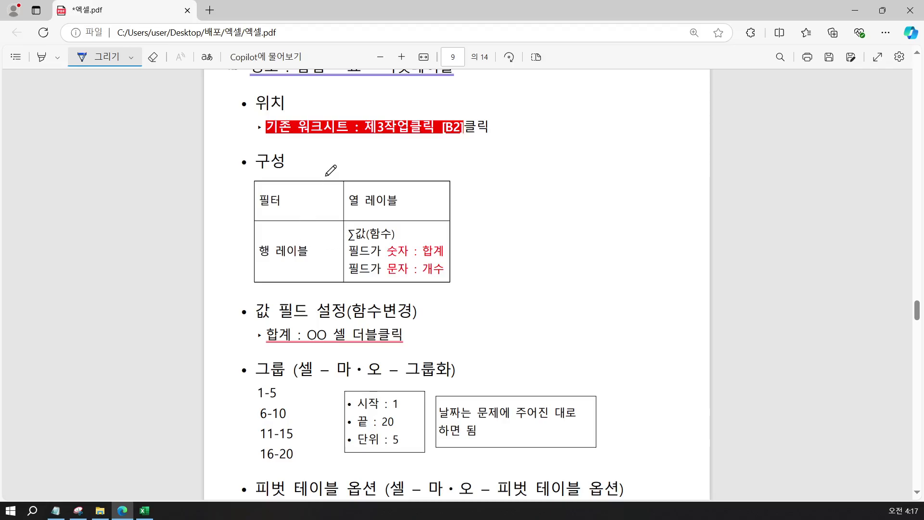
pyautogui.moveTo(297, 173)
pyautogui.mouseDown()
pyautogui.moveTo(311, 157)
pyautogui.moveTo(298, 175)
pyautogui.mouseUp()
pyautogui.moveTo(374, 162)
pyautogui.mouseDown()
pyautogui.moveTo(363, 167)
pyautogui.moveTo(374, 172)
pyautogui.mouseUp()
pyautogui.moveTo(233, 197)
pyautogui.mouseDown()
pyautogui.moveTo(241, 251)
pyautogui.moveTo(228, 257)
pyautogui.mouseUp()
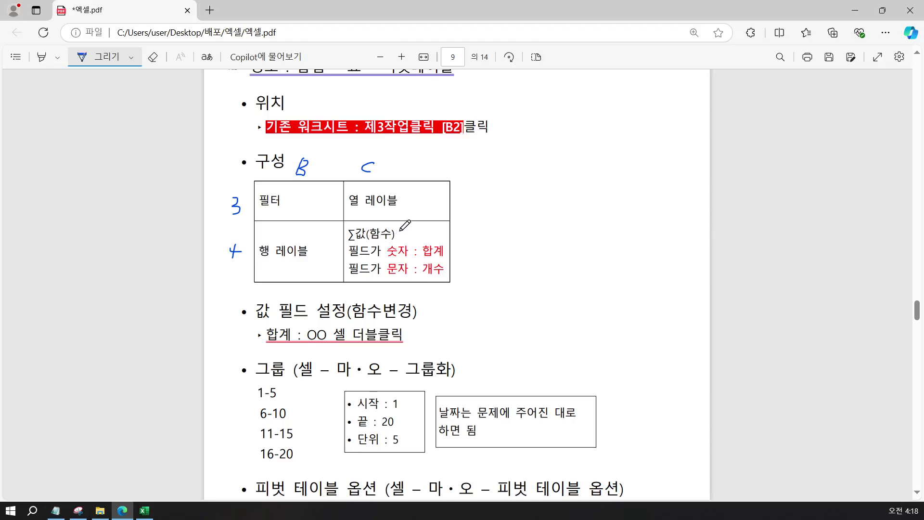
pyautogui.moveTo(401, 230)
pyautogui.mouseDown()
pyautogui.moveTo(405, 238)
pyautogui.moveTo(417, 229)
pyautogui.mouseUp()
# Underline the start 1, the end 20 and the unit 5 in the 그룹 example, and review the 피벗 테이블 옵션 notes
pyautogui.scroll(4, 420, 224)
pyautogui.scroll(-1, 416, 223)
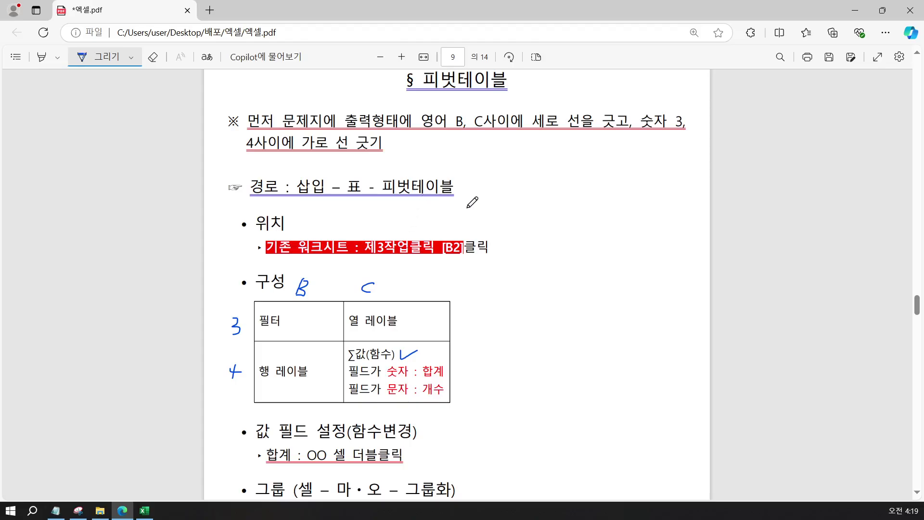
pyautogui.scroll(-4, 472, 202)
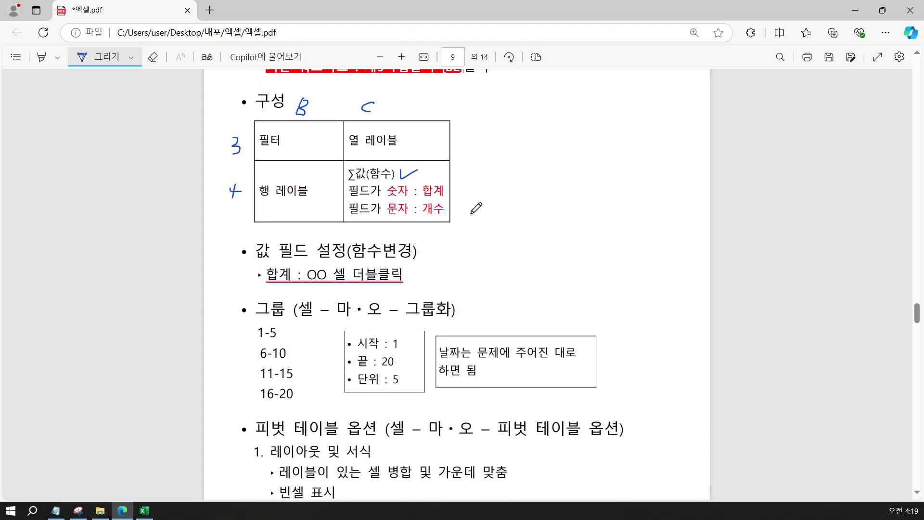
pyautogui.scroll(-3, 476, 207)
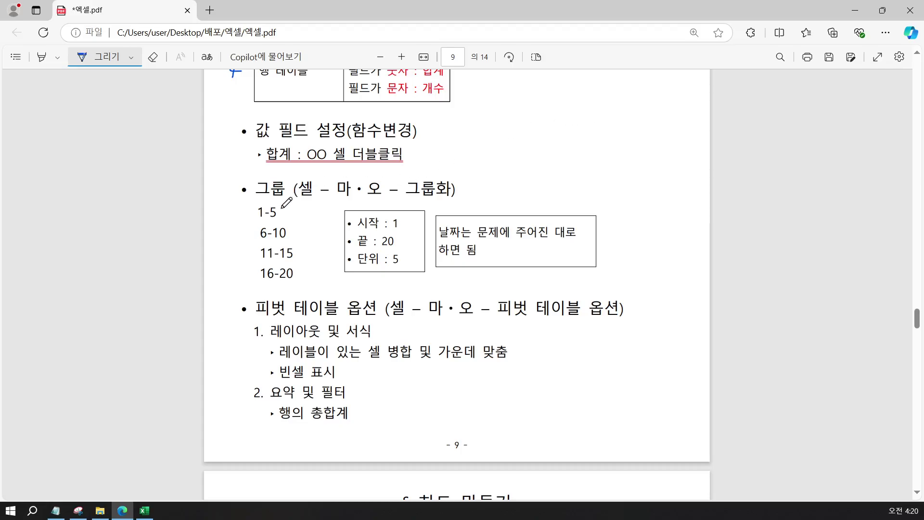
pyautogui.moveTo(258, 219); pyautogui.dragTo(264, 220)
pyautogui.moveTo(279, 284); pyautogui.dragTo(297, 284)
pyautogui.moveTo(394, 266); pyautogui.dragTo(398, 267)
pyautogui.scroll(-3, 478, 231)
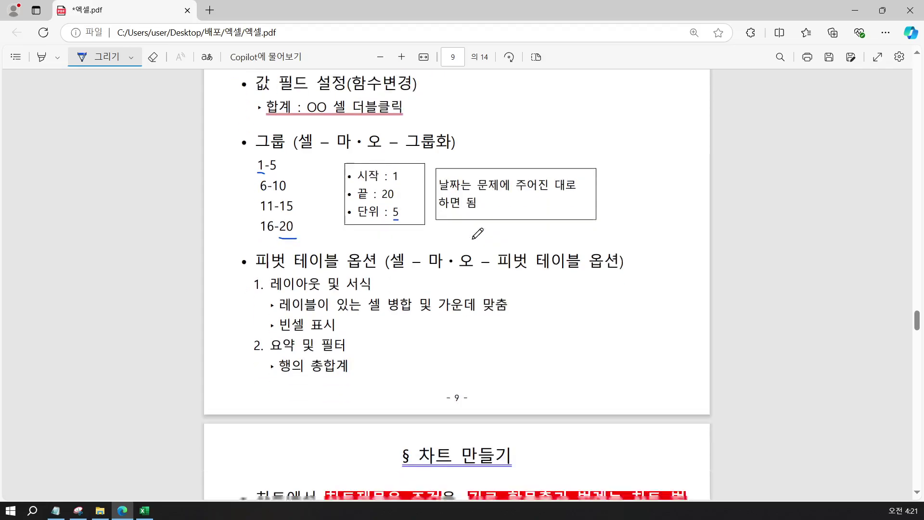
pyautogui.scroll(-2, 478, 233)
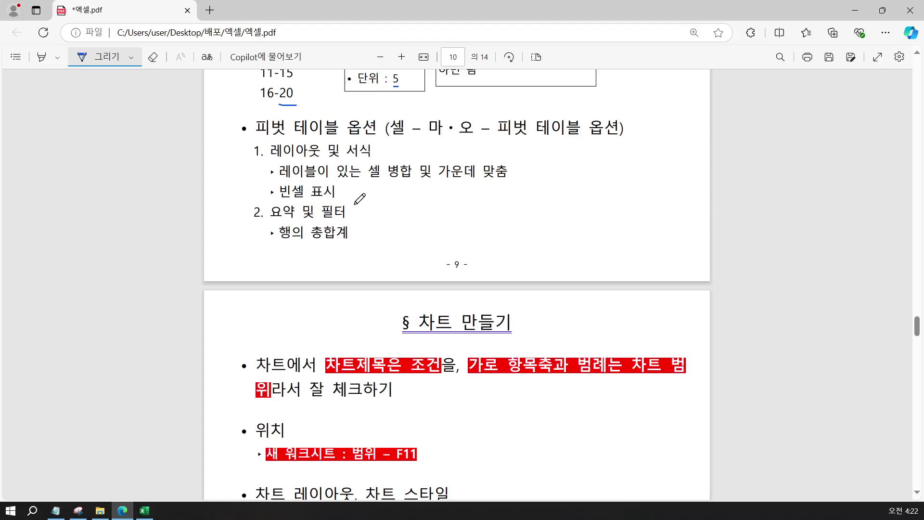
pyautogui.scroll(3, 359, 202)
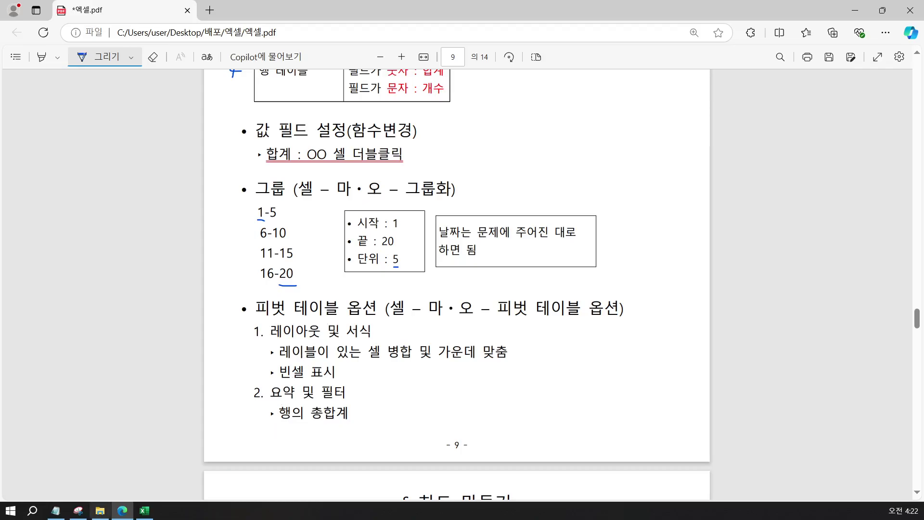
# Return to the Excel workbook and select the range B4:H12 on the 제1작업 sheet
pyautogui.click(144, 511)
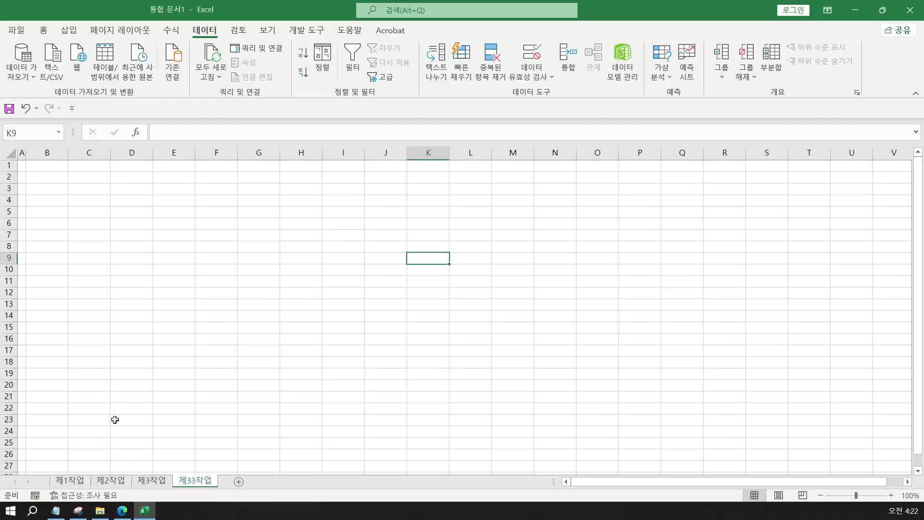
pyautogui.click(78, 482)
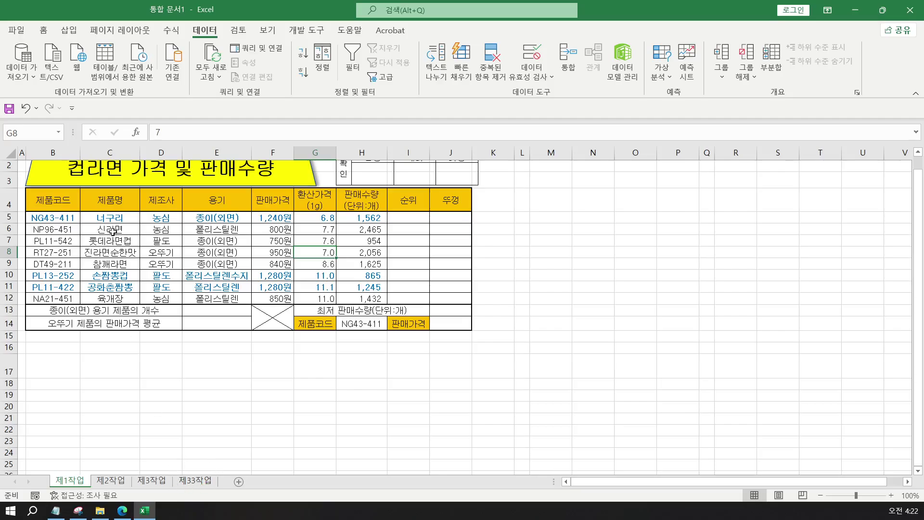
pyautogui.click(68, 204)
pyautogui.moveTo(67, 204); pyautogui.dragTo(342, 294)
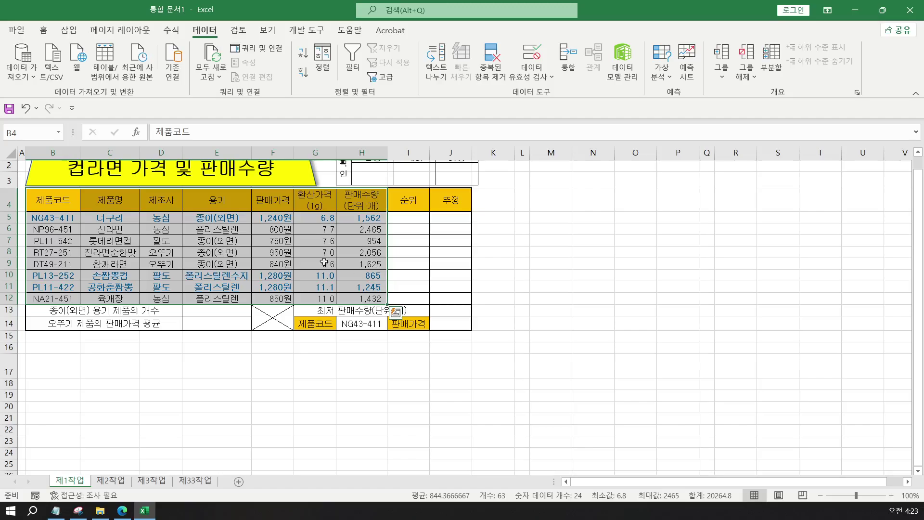
pyautogui.click(70, 32)
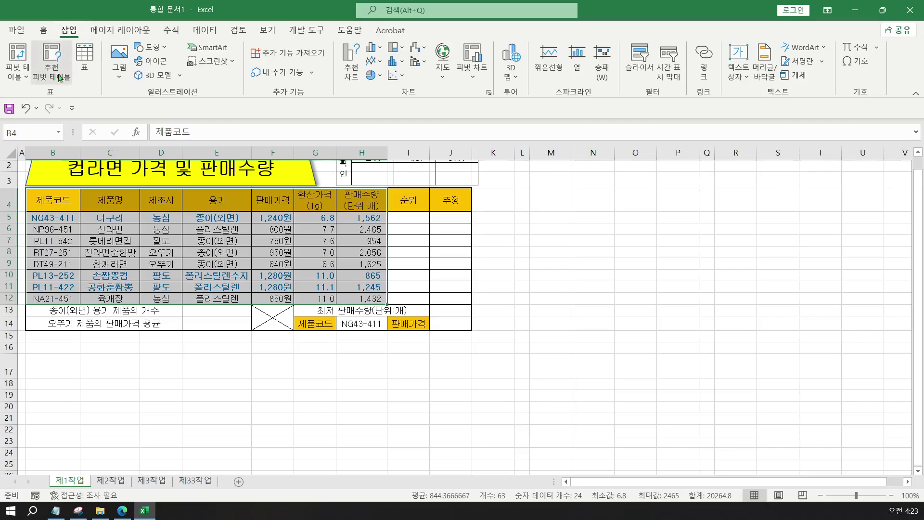
pyautogui.click(15, 56)
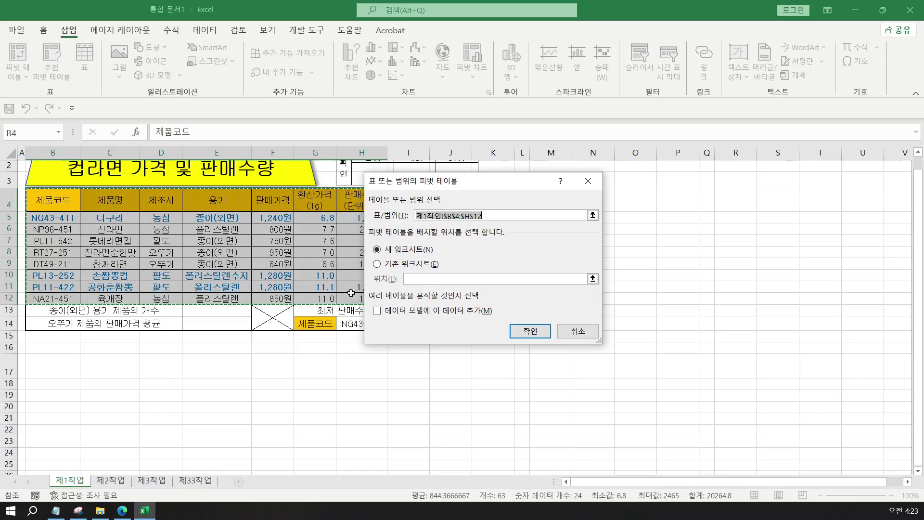
pyautogui.click(377, 265)
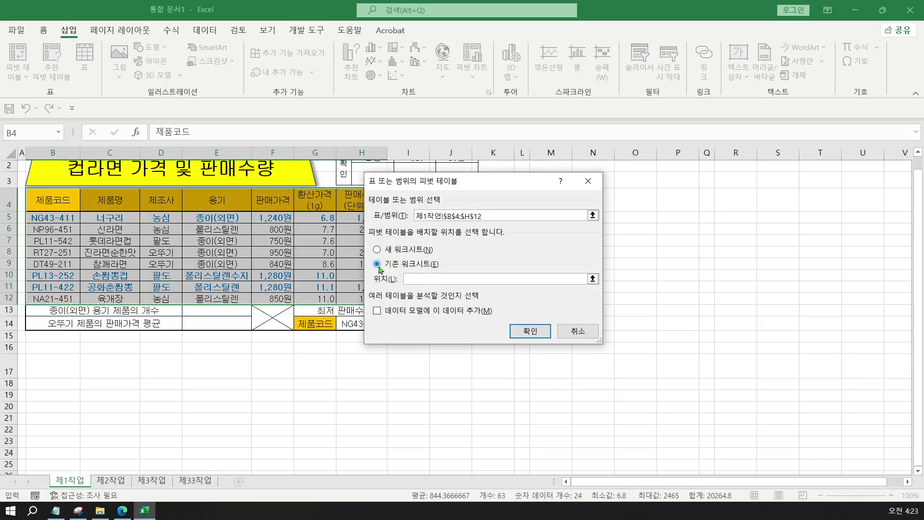
pyautogui.click(197, 481)
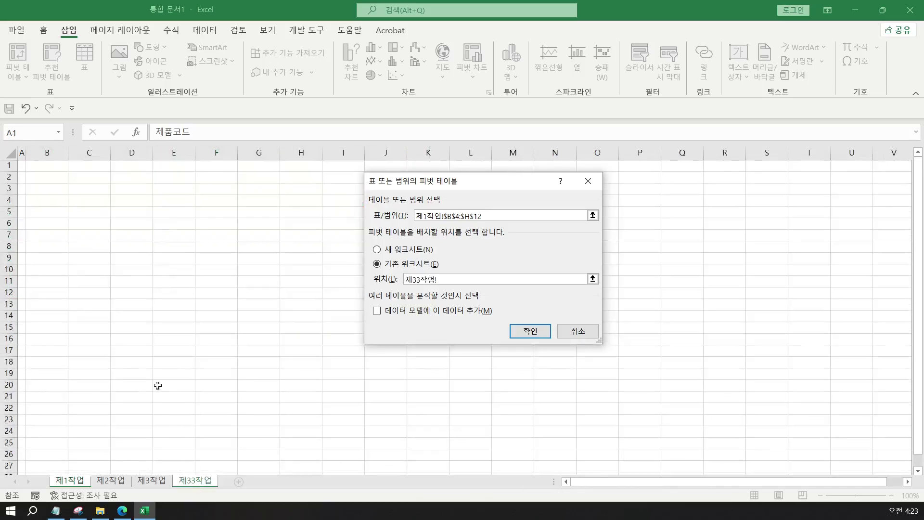
pyautogui.click(51, 173)
pyautogui.click(578, 331)
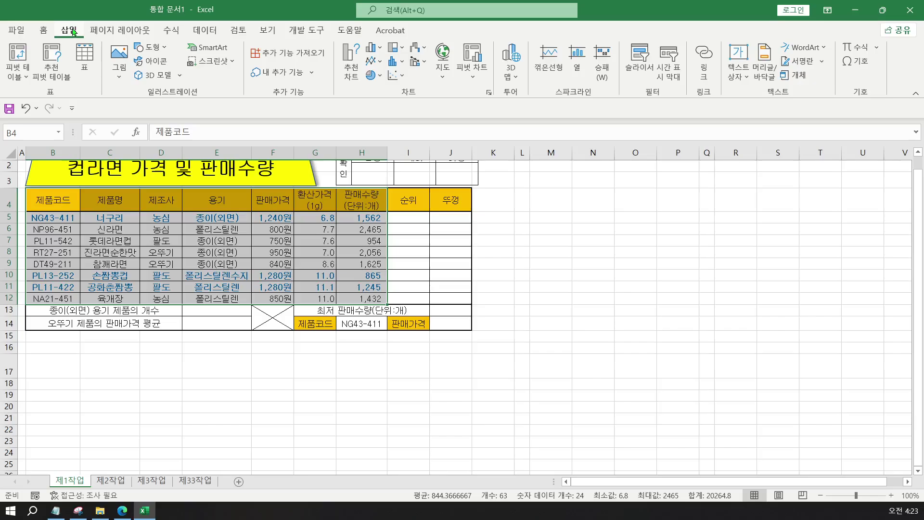
# Insert a pivot table from the selected 제1작업 range, placing it in the existing worksheet 제33작업 at cell B2
pyautogui.click(14, 56)
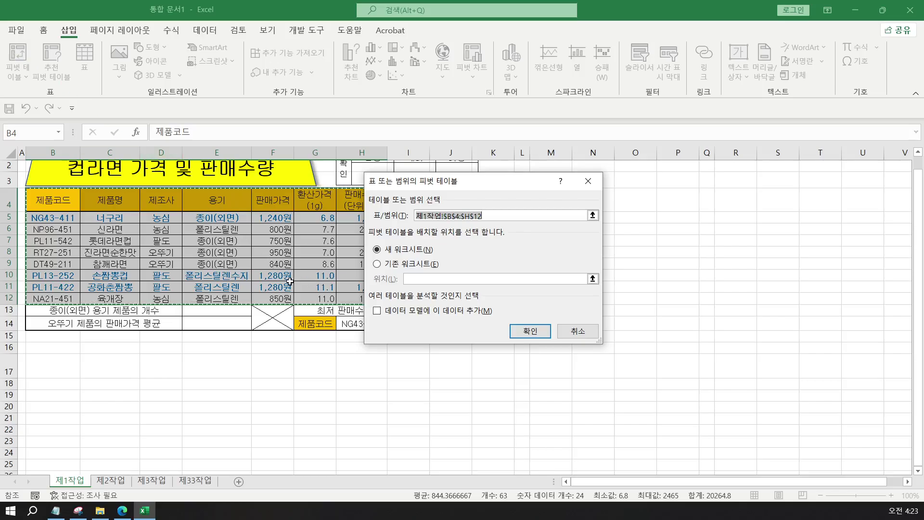
pyautogui.click(396, 266)
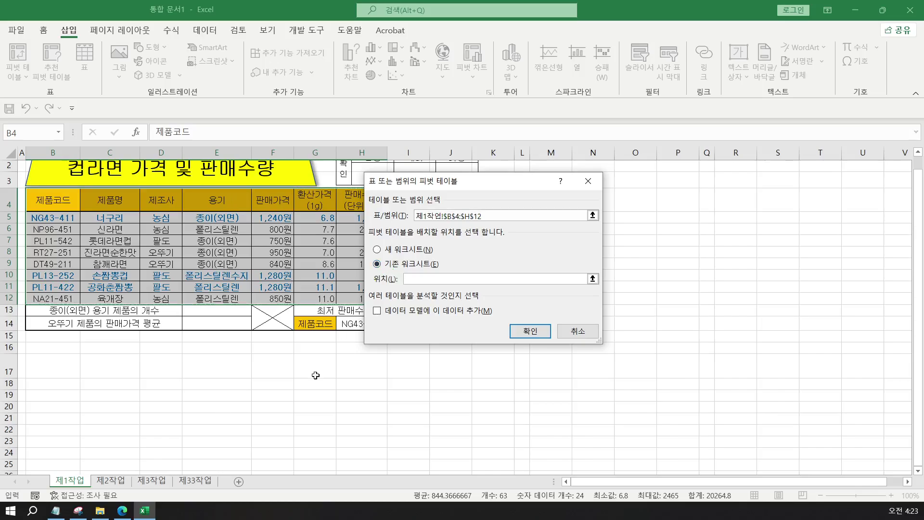
pyautogui.click(193, 481)
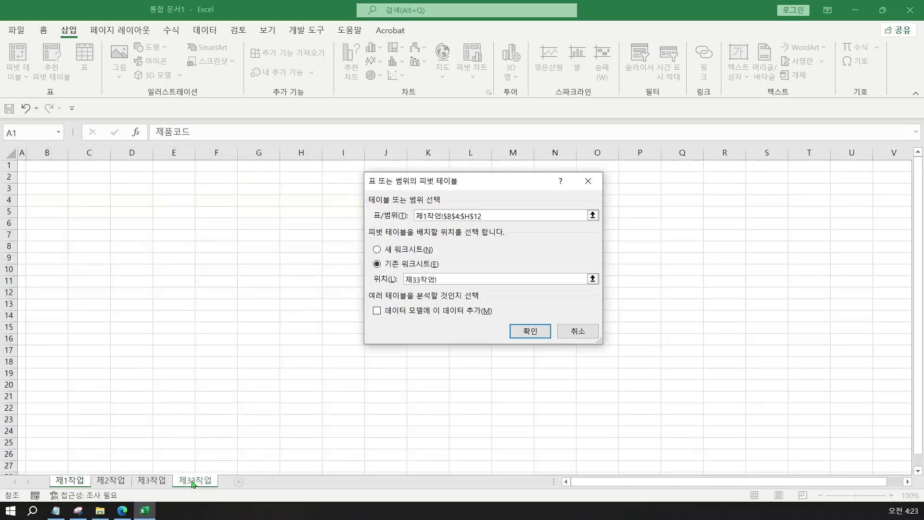
pyautogui.click(44, 179)
pyautogui.click(527, 332)
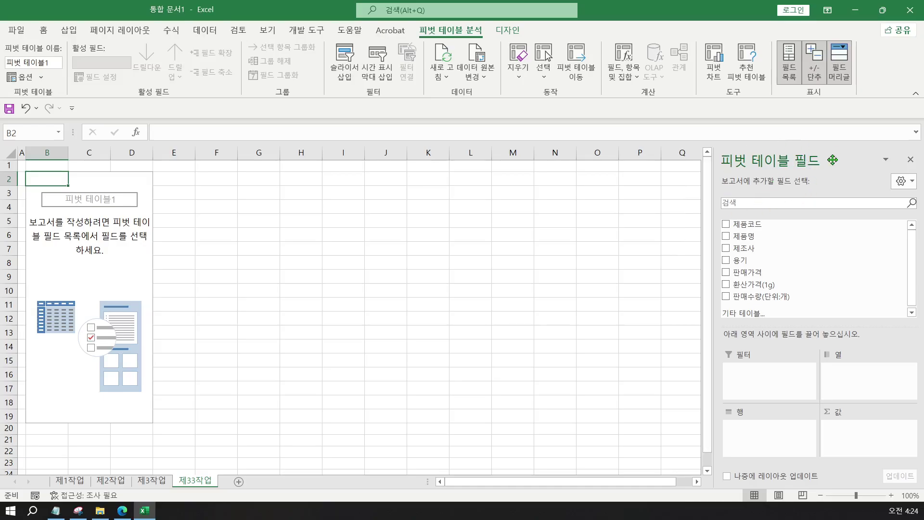
# Detach the 피벗 테이블 필드 pane and enlarge it, leaving it floating over the sheet beside the empty pivot table
pyautogui.moveTo(783, 162); pyautogui.dragTo(274, 78)
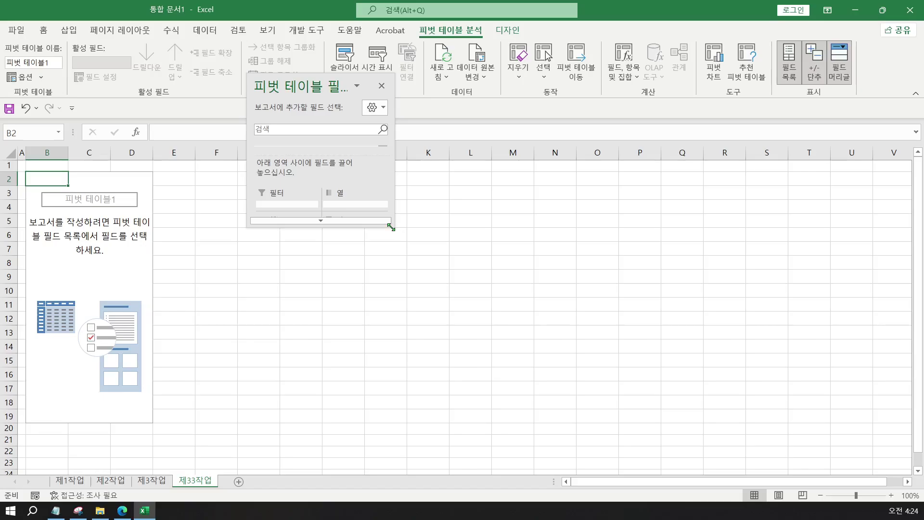
pyautogui.moveTo(390, 227); pyautogui.dragTo(433, 427)
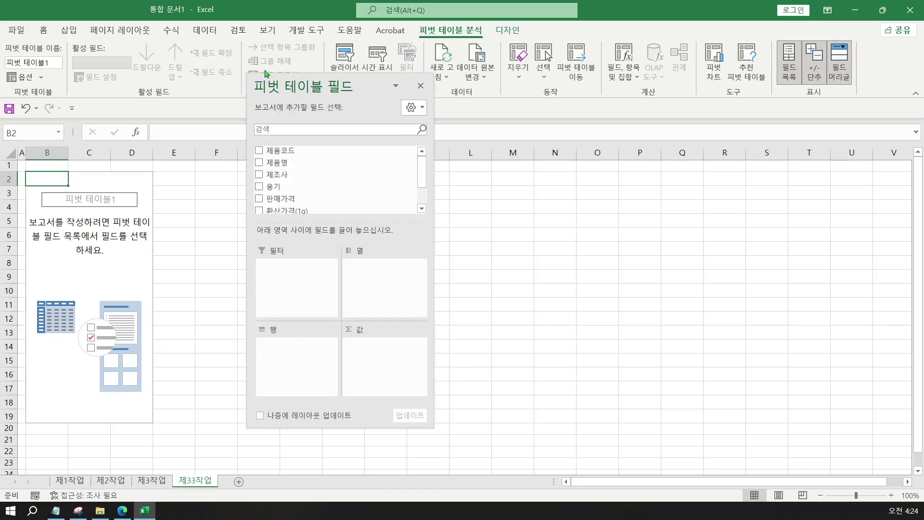
pyautogui.moveTo(266, 74); pyautogui.dragTo(916, 168)
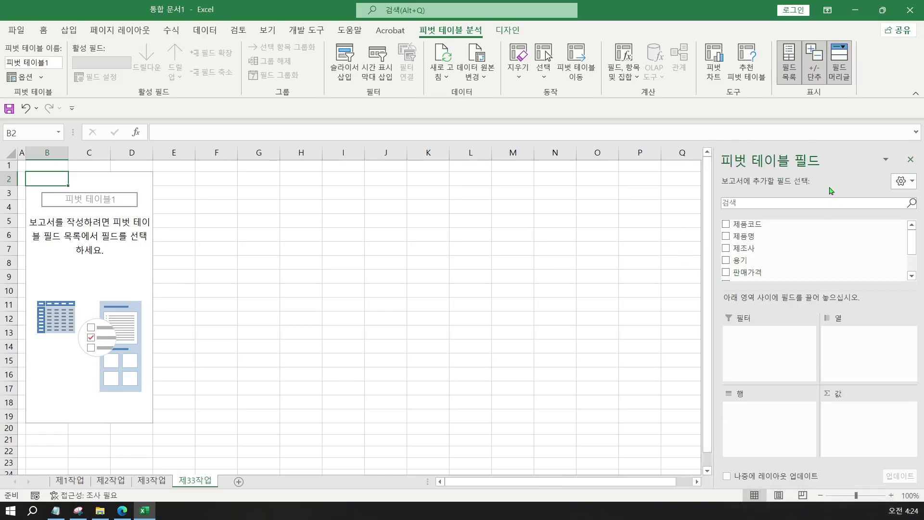
pyautogui.moveTo(829, 159); pyautogui.dragTo(339, 68)
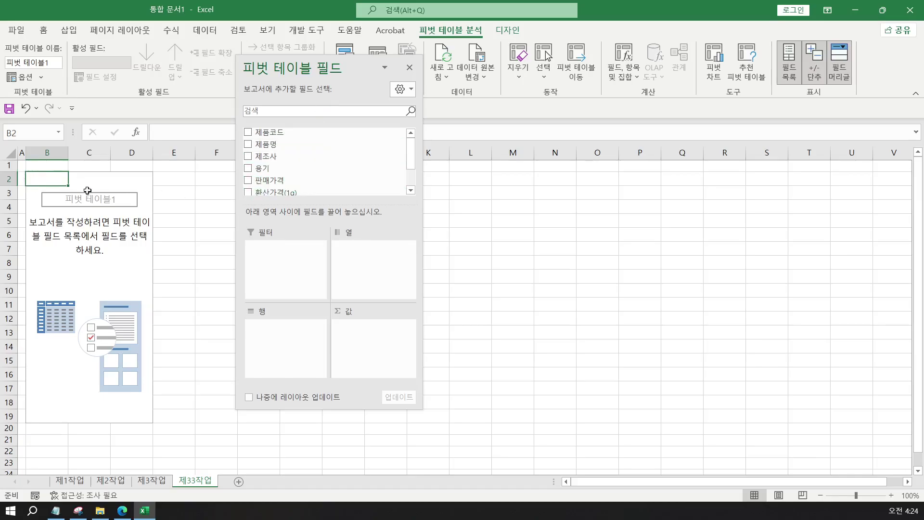
# Hide the pivot table field list and bring it back, first by deselecting the pivot table, then by closing and redisplaying the list
pyautogui.click(514, 280)
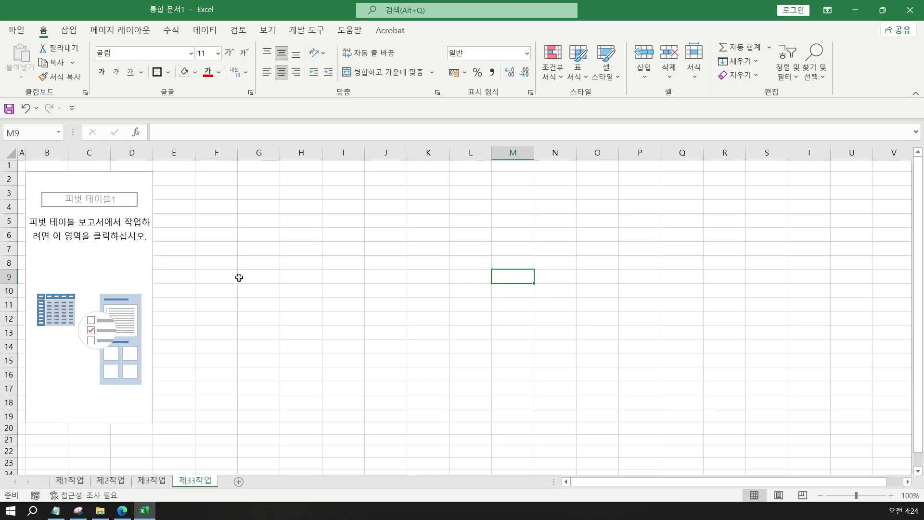
pyautogui.click(75, 236)
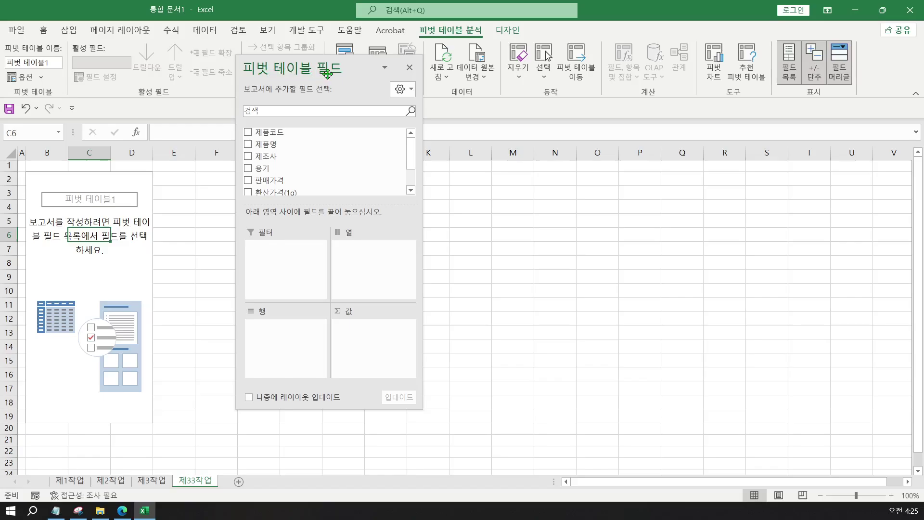
pyautogui.click(409, 70)
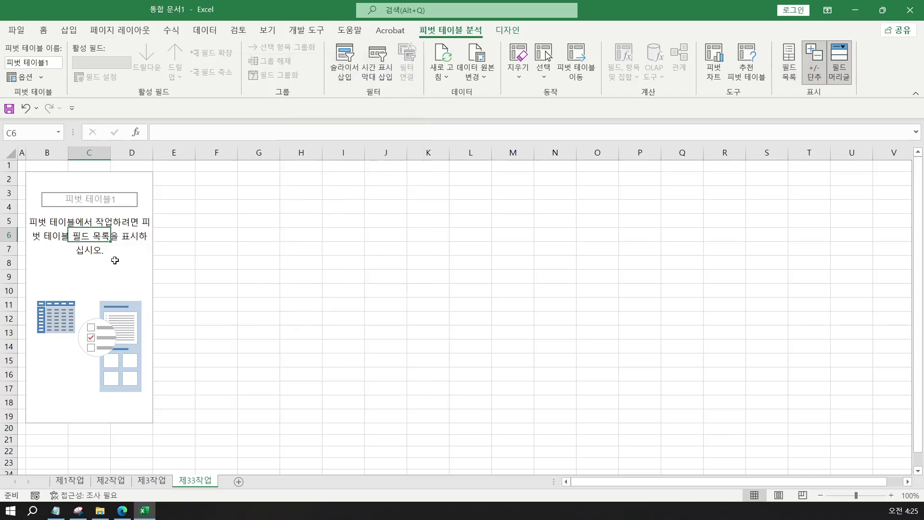
pyautogui.rightClick(88, 236)
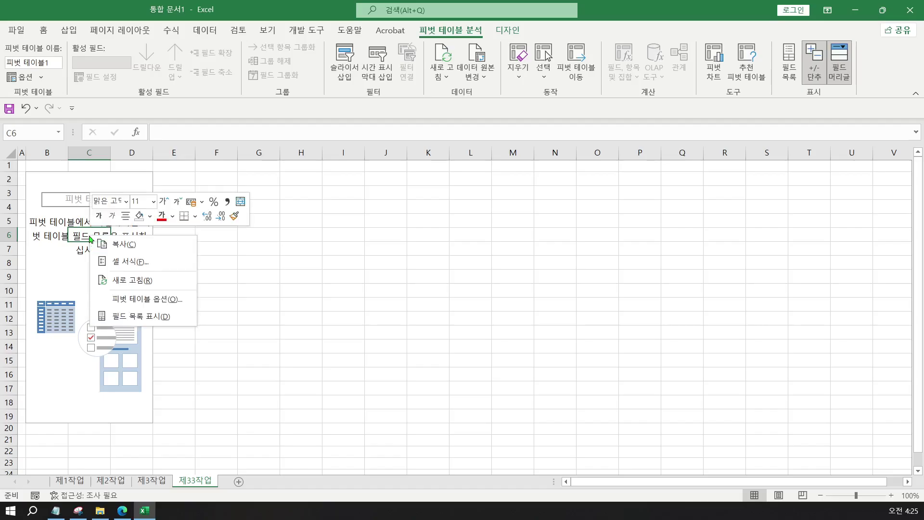
pyautogui.click(129, 316)
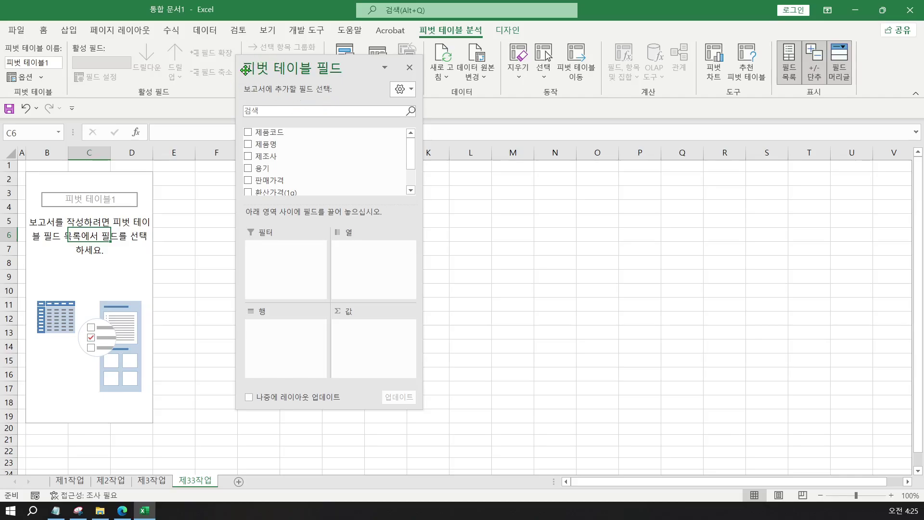
# Add 제조사 to the 열 area and 판매가격 to the 행 area of the pivot table
pyautogui.moveTo(258, 71); pyautogui.dragTo(421, 479)
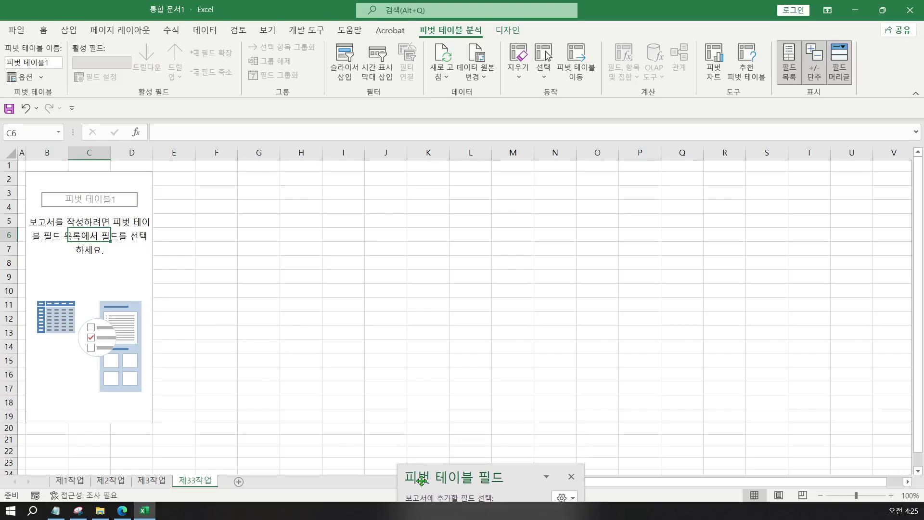
pyautogui.moveTo(422, 479); pyautogui.dragTo(408, 54)
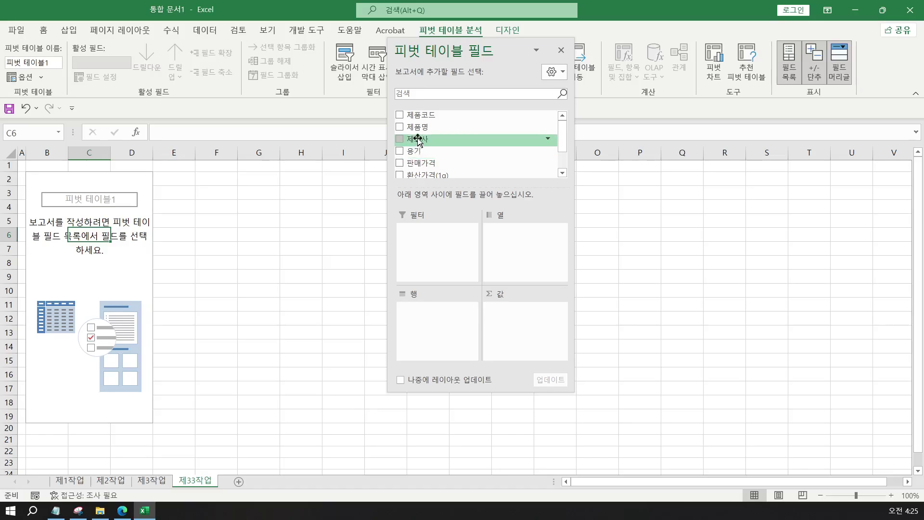
pyautogui.moveTo(418, 141); pyautogui.dragTo(508, 248)
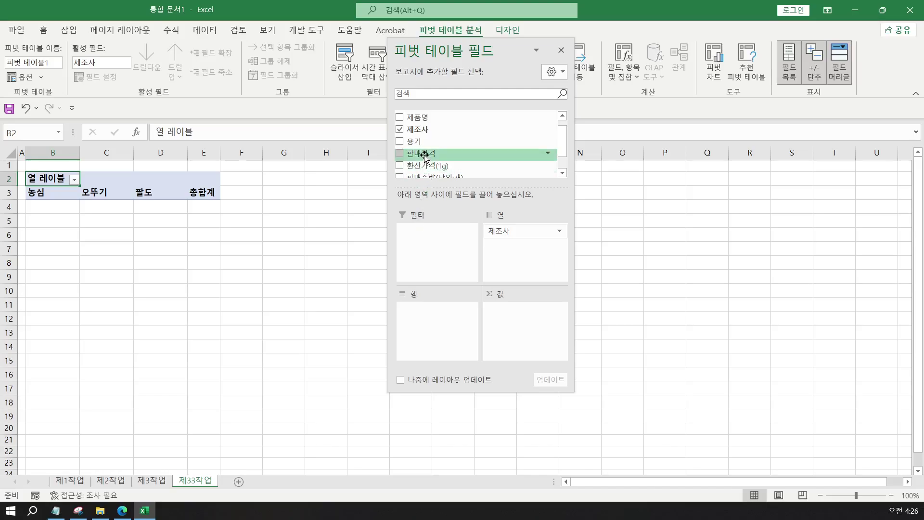
pyautogui.moveTo(425, 155); pyautogui.dragTo(437, 318)
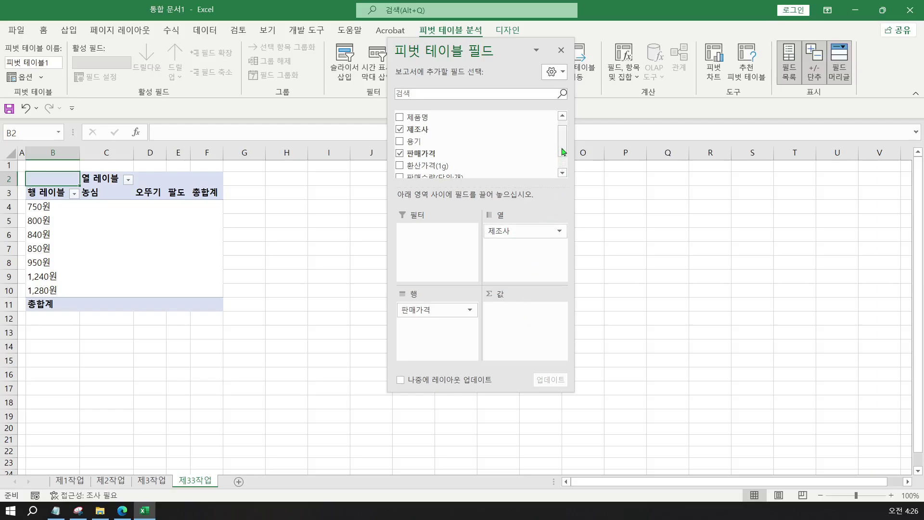
# Add 제품코드 and 판매수량(단위:개) to the 값 area of the pivot table
pyautogui.scroll(1, 530, 140)
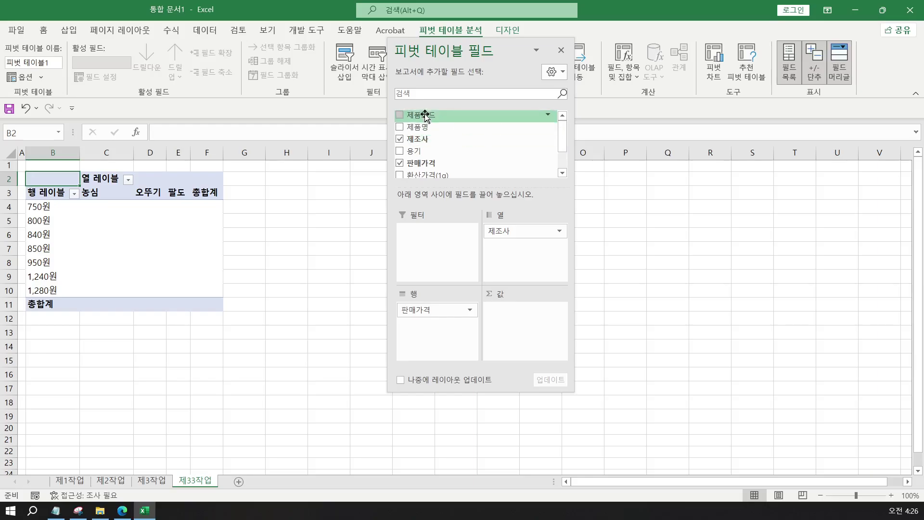
pyautogui.moveTo(426, 116); pyautogui.dragTo(517, 341)
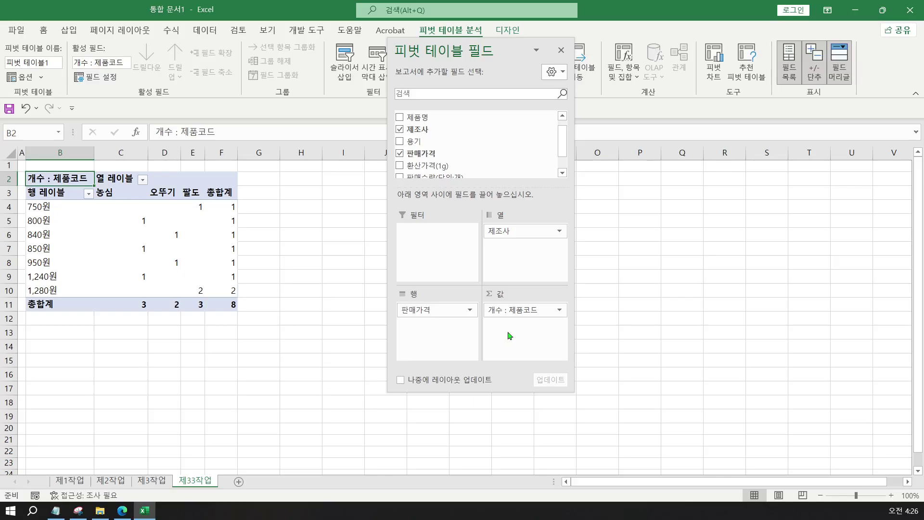
pyautogui.scroll(-2, 532, 153)
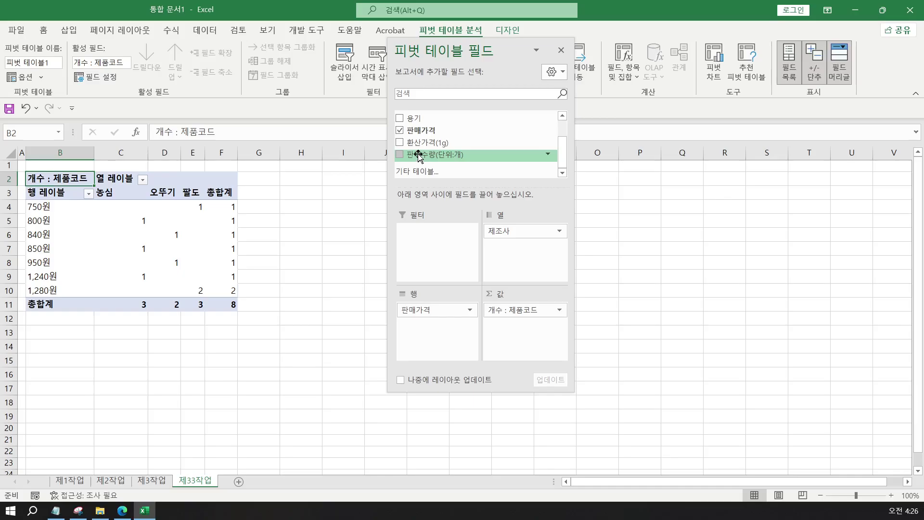
pyautogui.moveTo(419, 155); pyautogui.dragTo(519, 332)
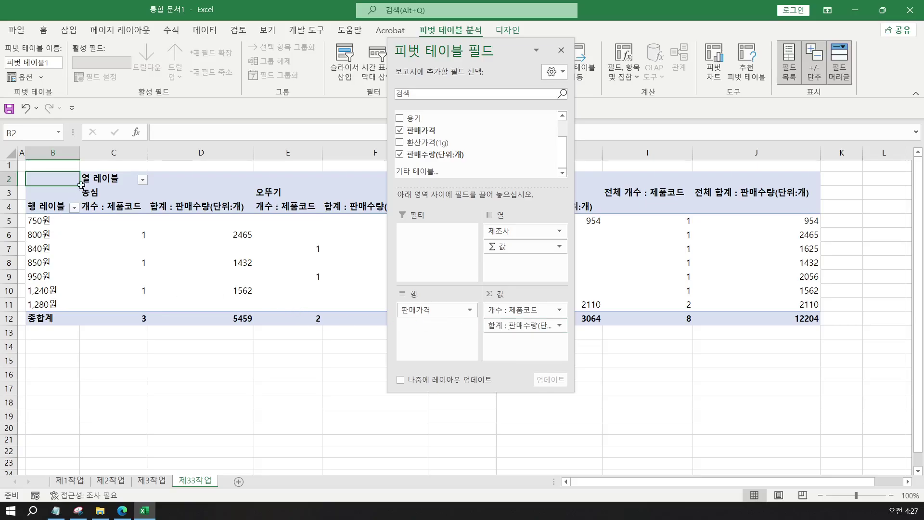
# Rename the column label in C2 as 제조사 and the row label in B4 as 판매가격
pyautogui.click(117, 178)
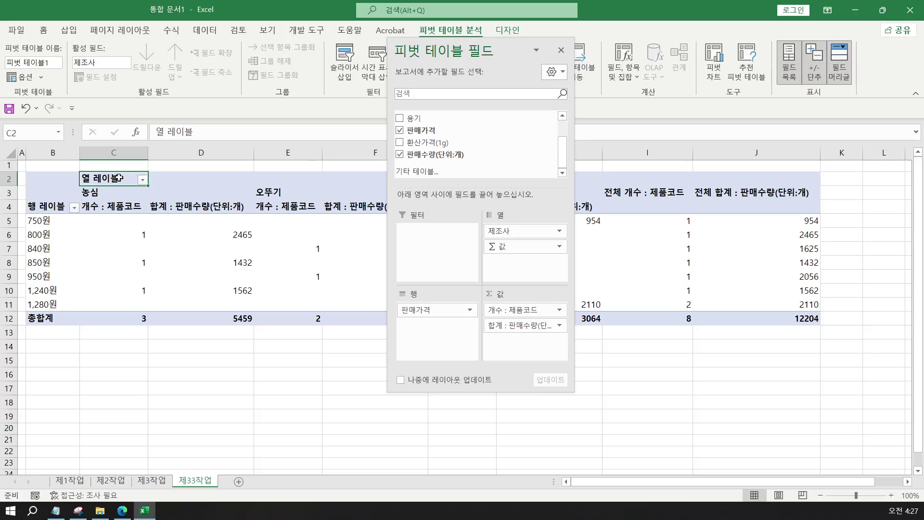
pyautogui.write('WP')
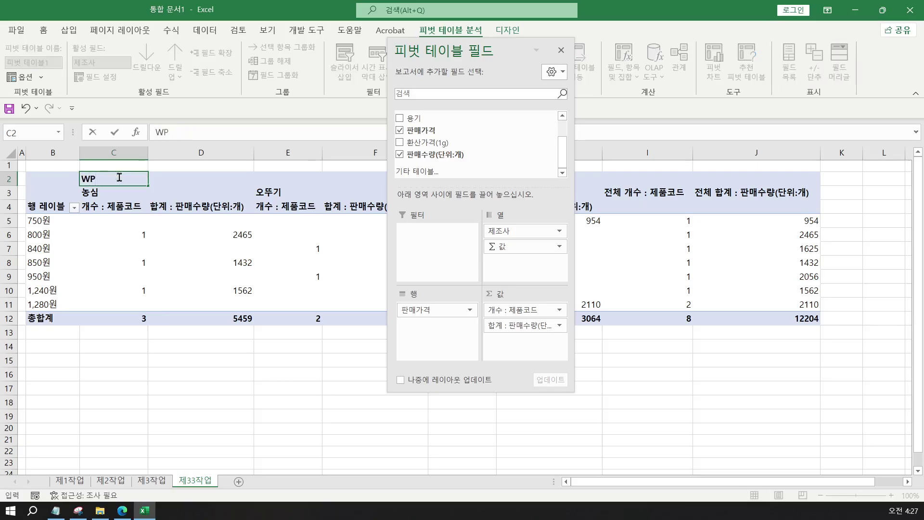
pyautogui.press('BackSpace')
pyautogui.press('BackSpace')
pyautogui.write('제조사')
pyautogui.press('Return')
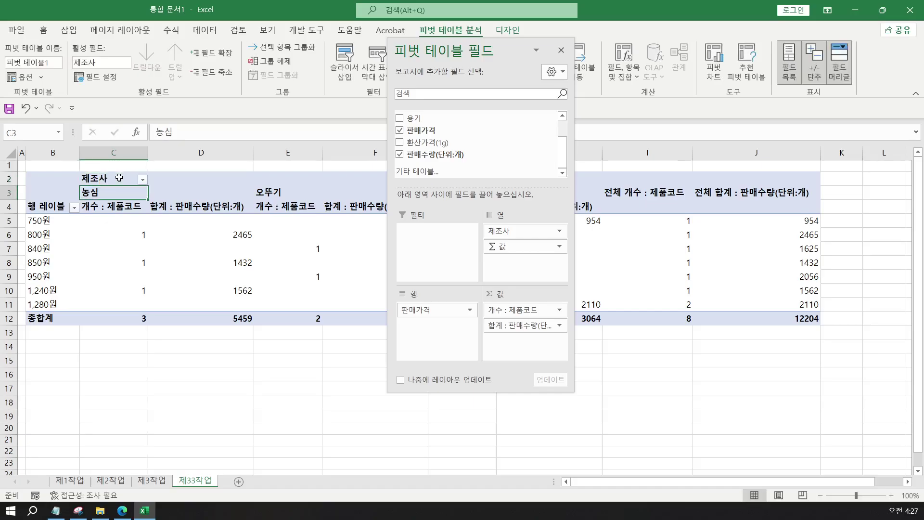
pyautogui.click(50, 205)
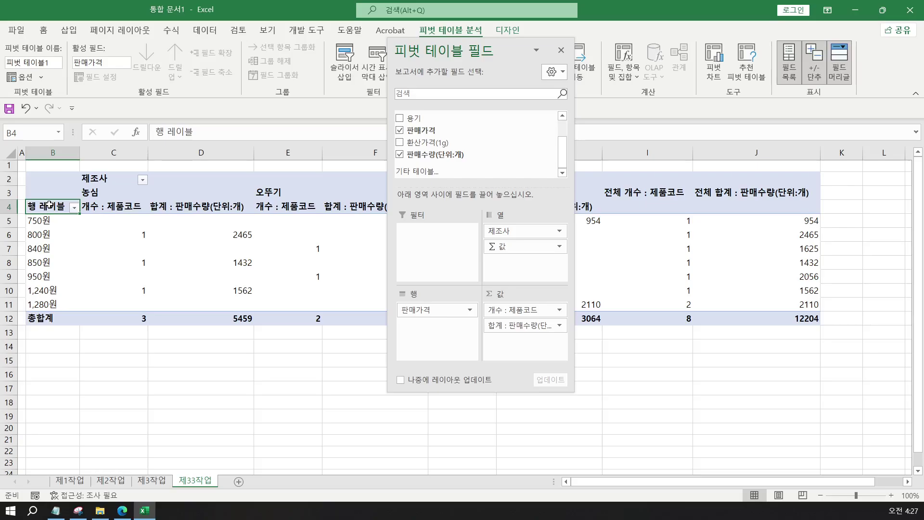
pyautogui.write('판매가격')
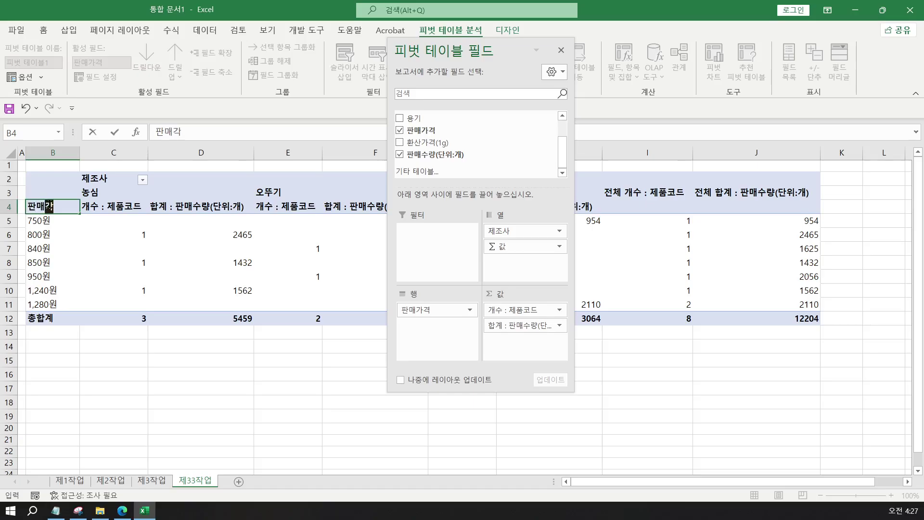
pyautogui.press('Return')
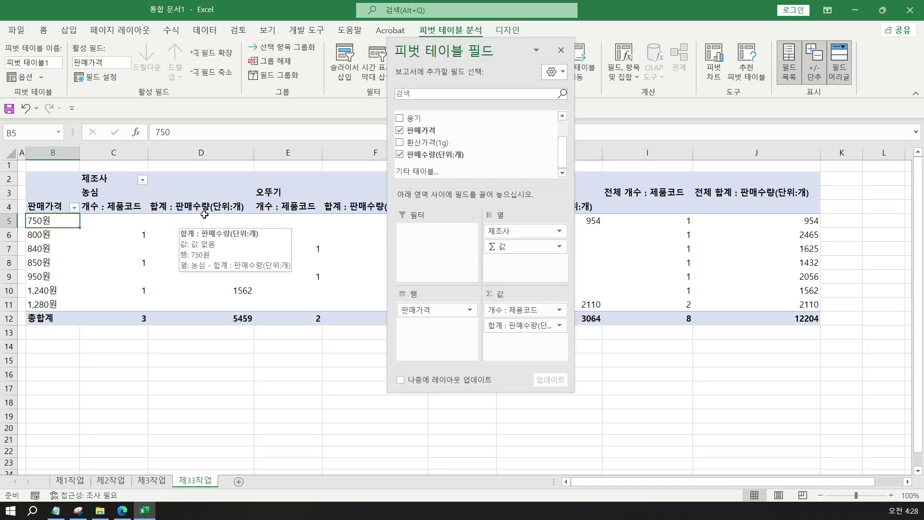
# Switch to 엑셀.pdf in Edge to check the 값 필드 설정(함수변경) note, and return to the Excel workbook
pyautogui.click(121, 511)
pyautogui.scroll(3, 310, 309)
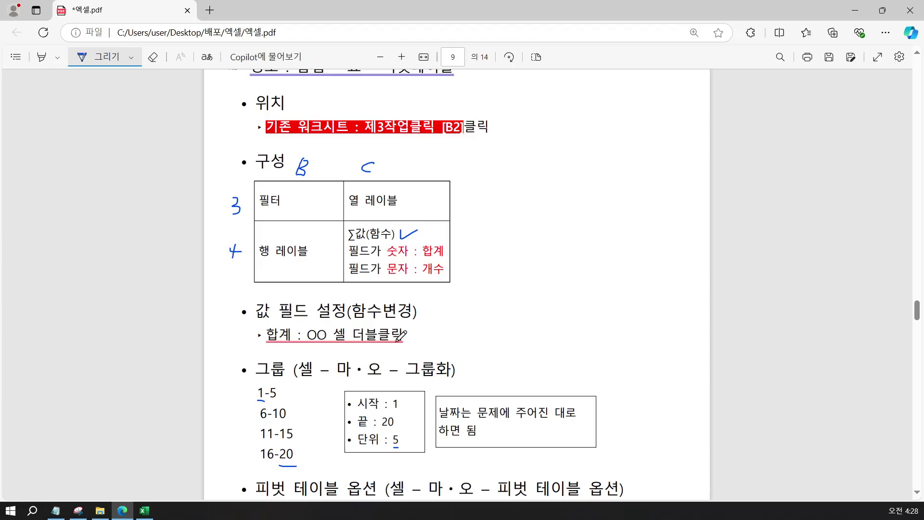
pyautogui.click(142, 511)
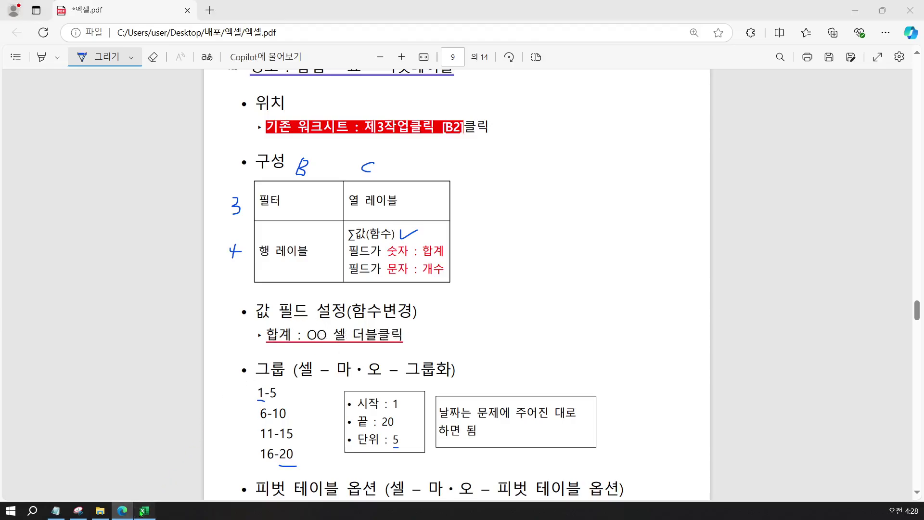
# Examine the 개수 : 제품코드 and 합계 : 판매수량(단위:개) headers in row 4, moving the field list clear of them
pyautogui.click(119, 202)
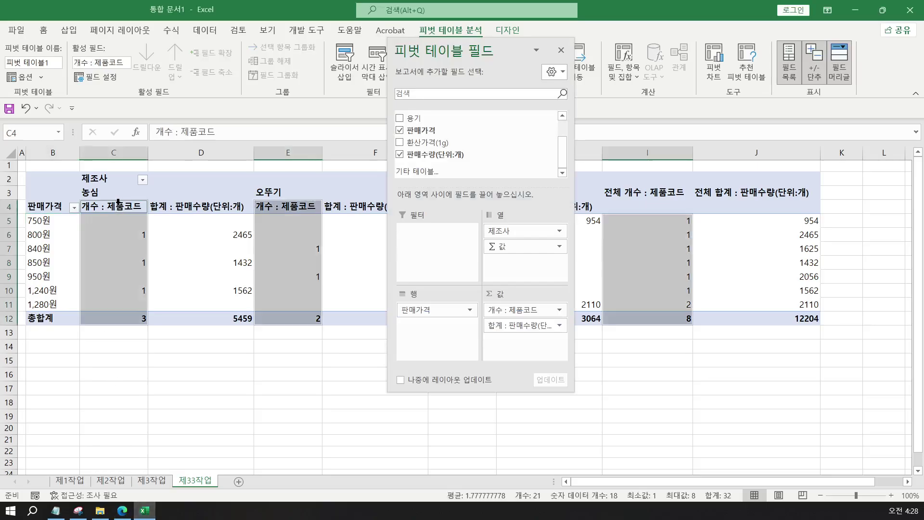
pyautogui.click(118, 208)
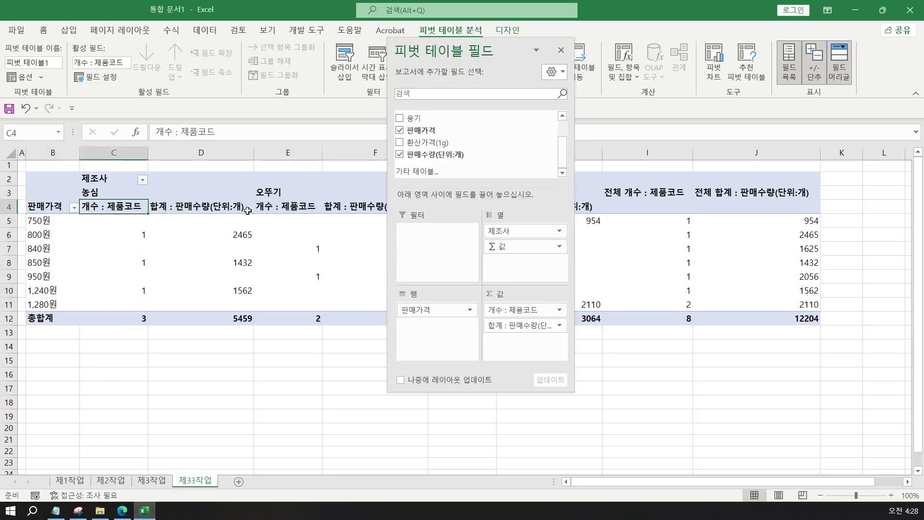
pyautogui.click(294, 207)
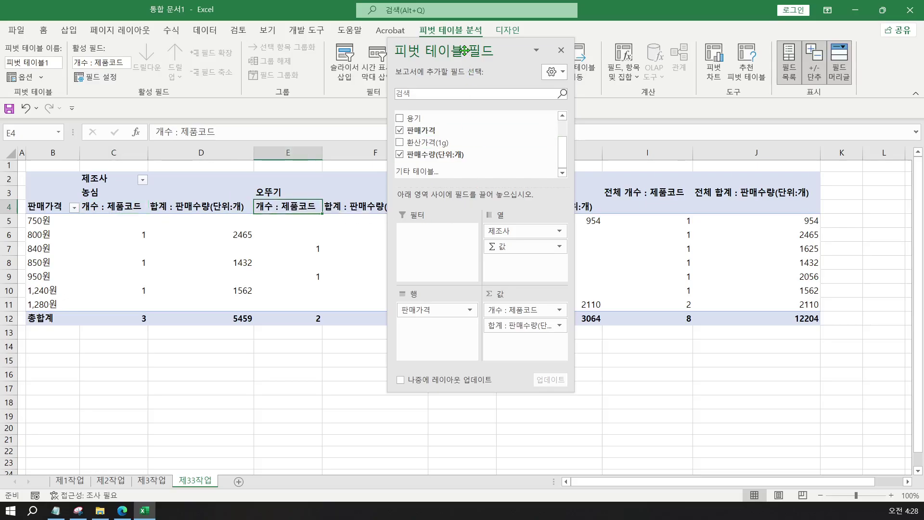
pyautogui.moveTo(464, 51); pyautogui.dragTo(437, 277)
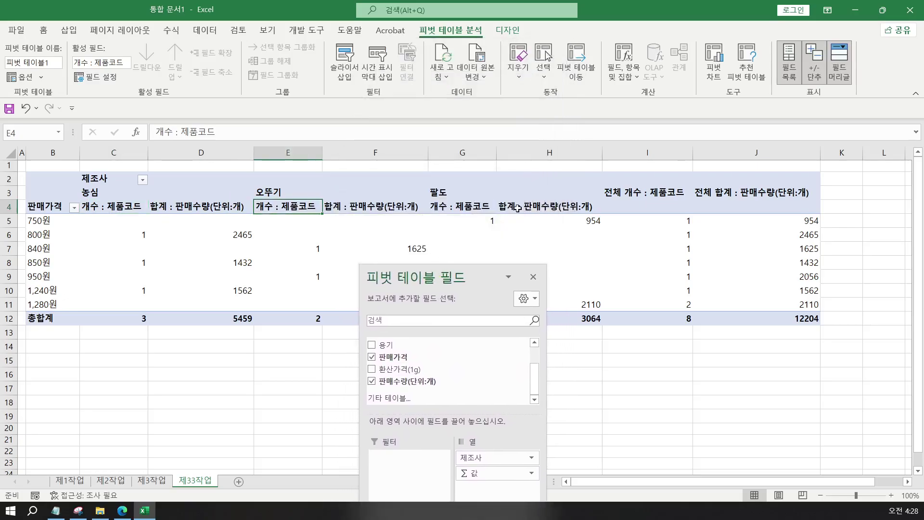
pyautogui.click(370, 206)
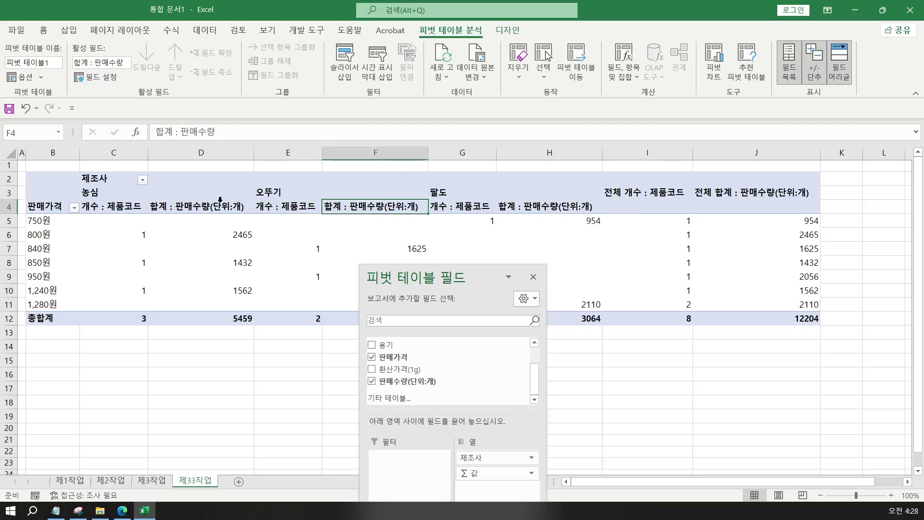
pyautogui.click(205, 207)
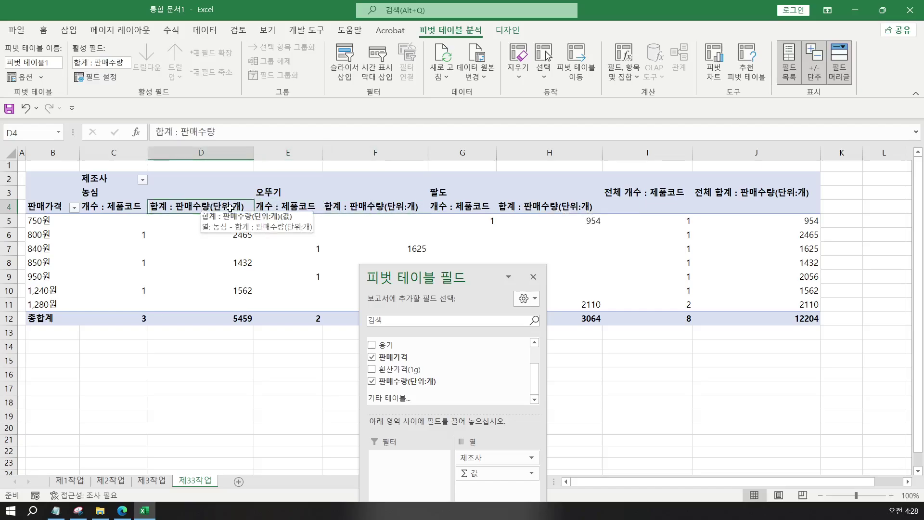
pyautogui.click(415, 207)
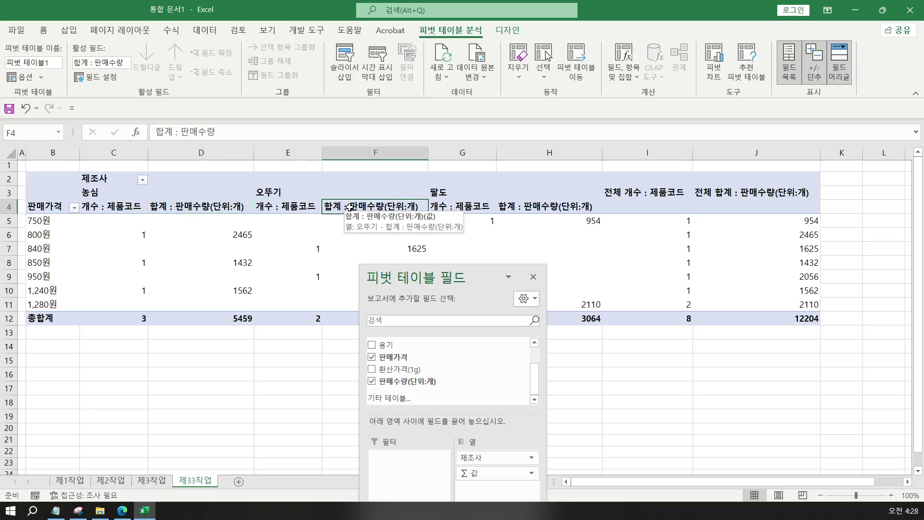
# Summarize the 판매수량(단위:개) value field by 평균 and set its custom name to 평균 : 판매수량(단위:개)
pyautogui.click(528, 206)
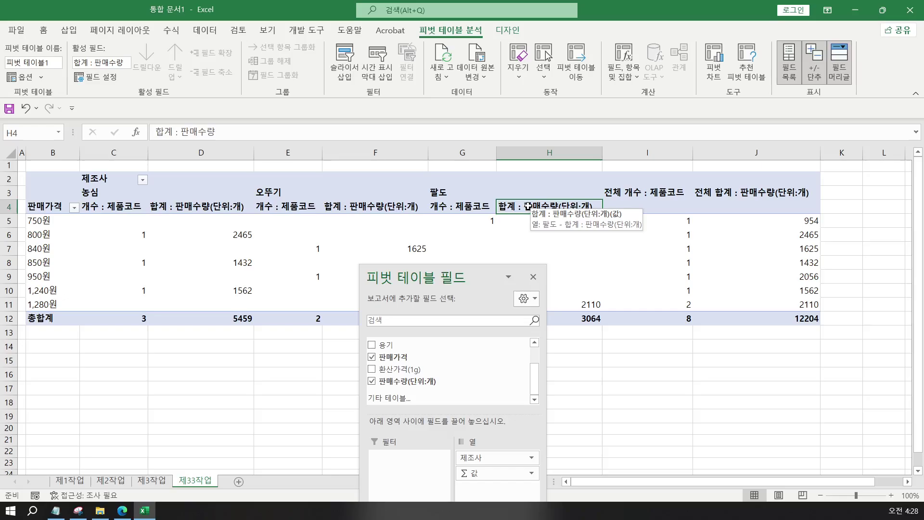
pyautogui.doubleClick(528, 206)
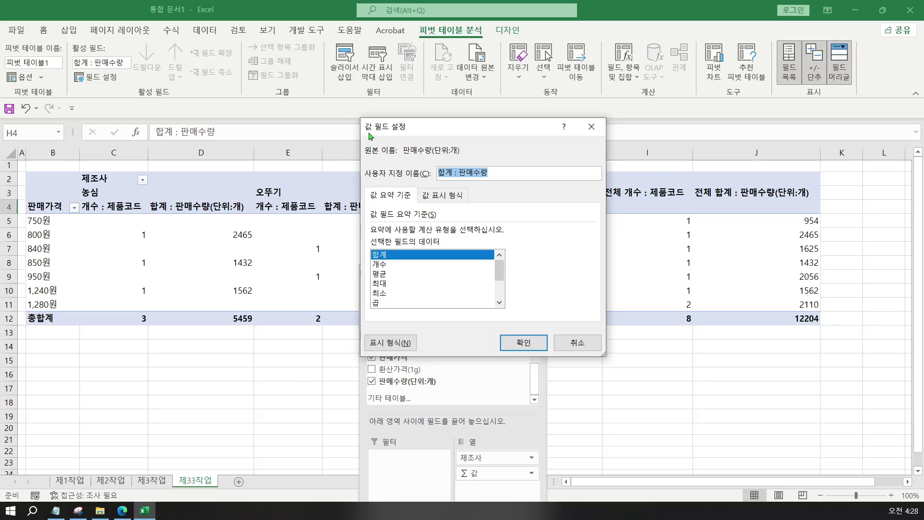
pyautogui.moveTo(408, 134); pyautogui.dragTo(259, 91)
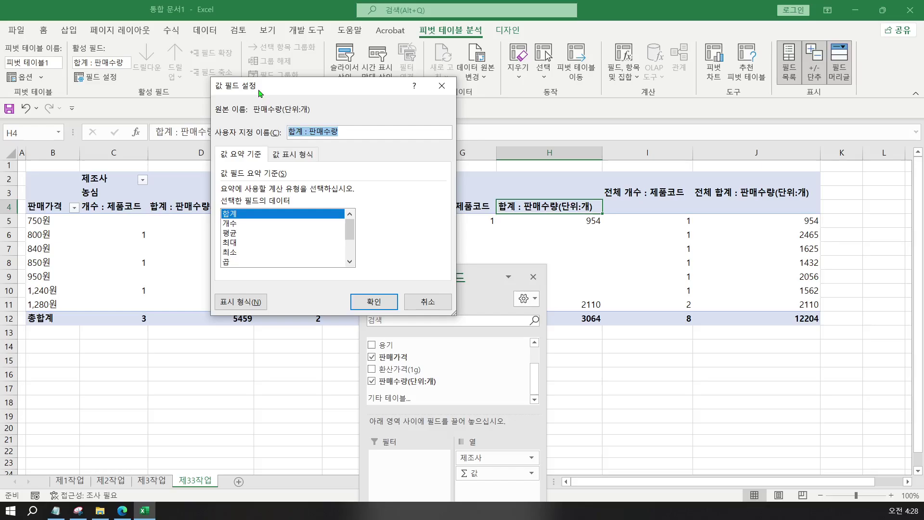
pyautogui.click(232, 234)
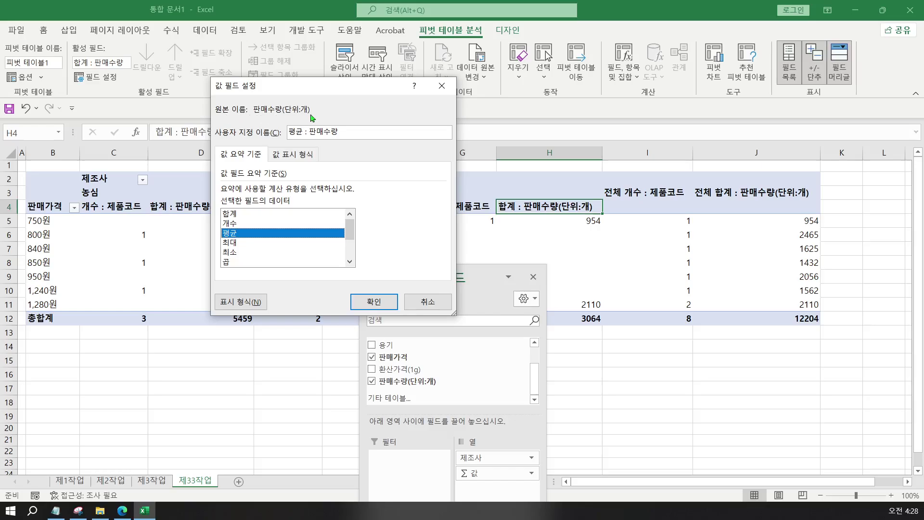
pyautogui.moveTo(308, 92); pyautogui.dragTo(389, 92)
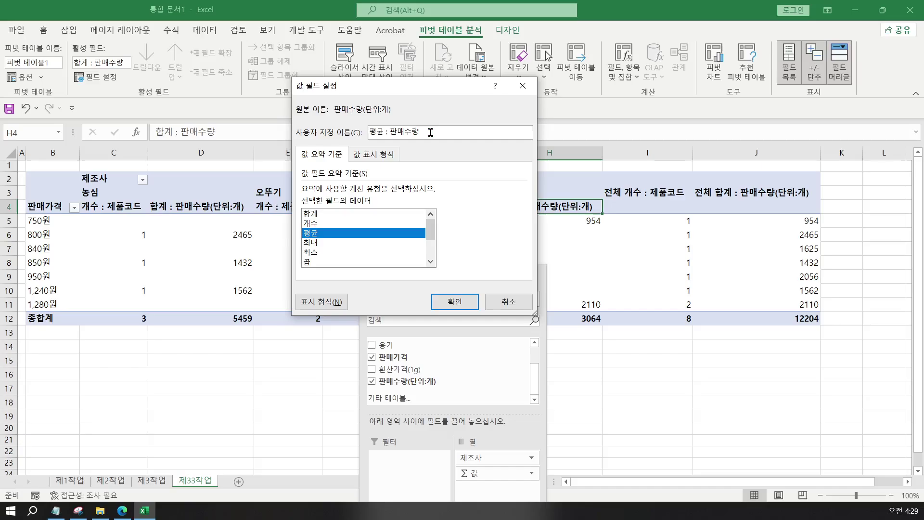
pyautogui.write('(단위:개)')
pyautogui.click(451, 309)
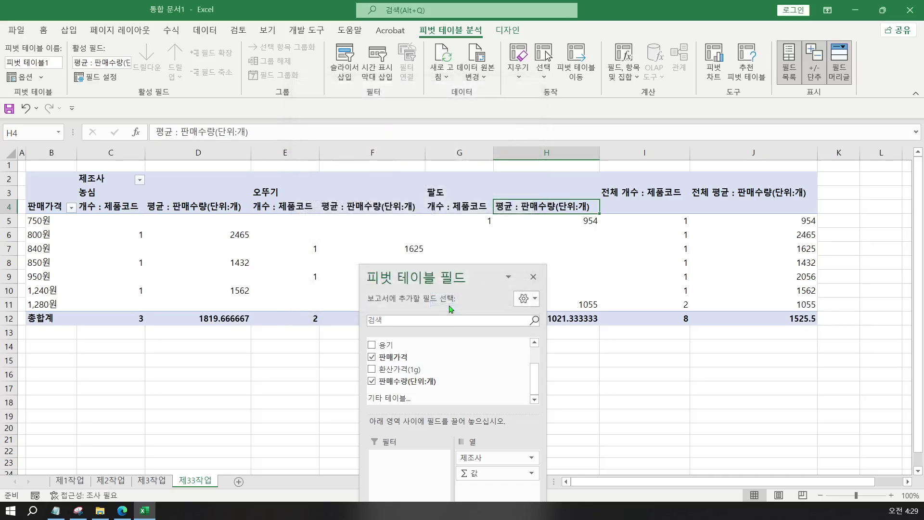
pyautogui.click(360, 206)
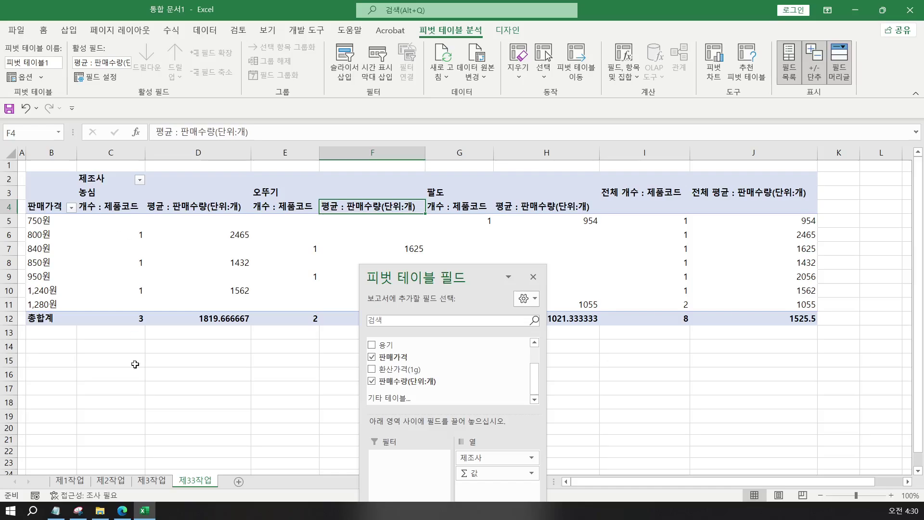
# Group the 판매가격 row labels from 401 to 1600 in units of 400, and undo that grouping
pyautogui.click(155, 400)
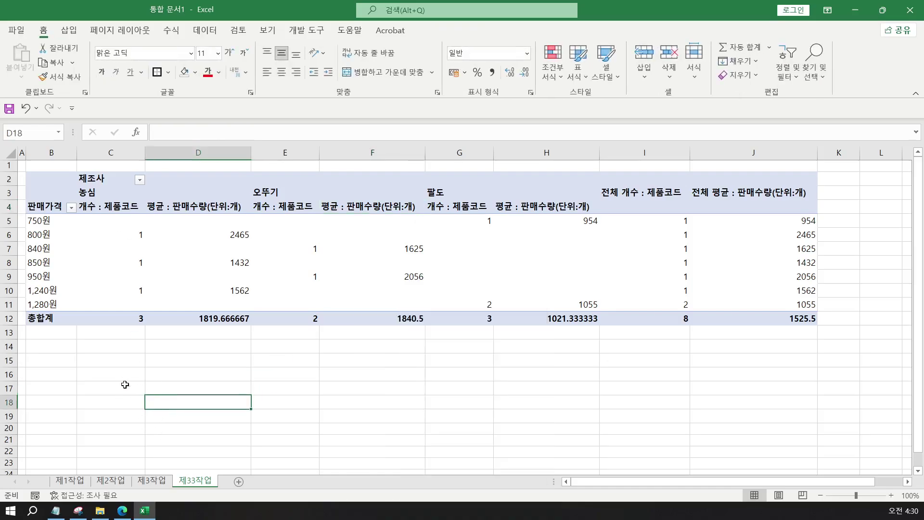
pyautogui.click(45, 235)
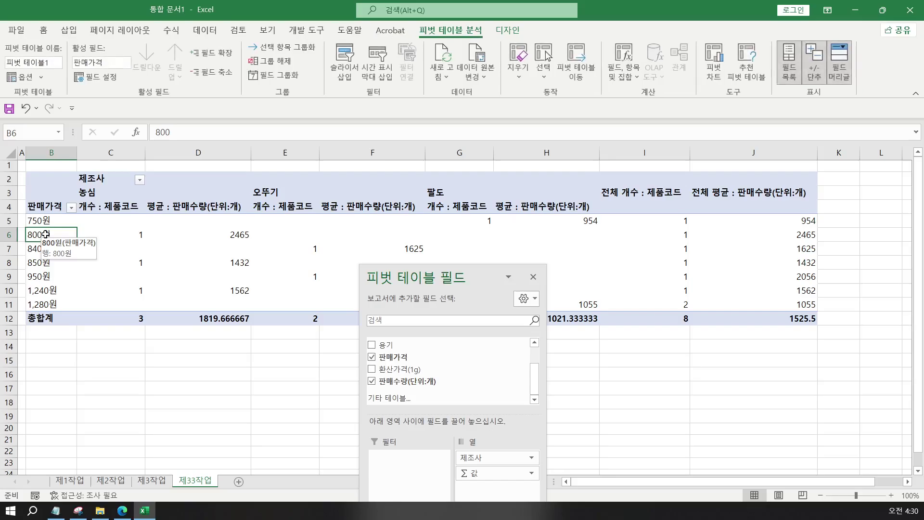
pyautogui.rightClick(46, 235)
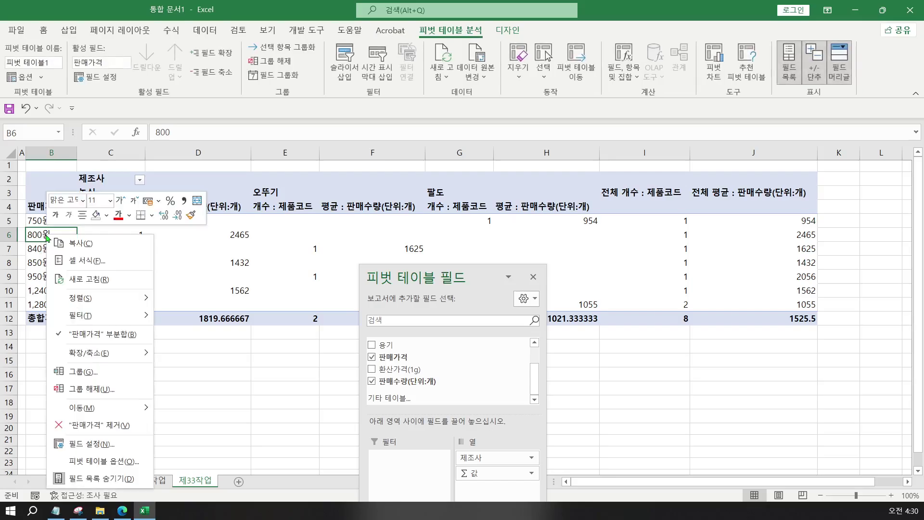
pyautogui.click(95, 381)
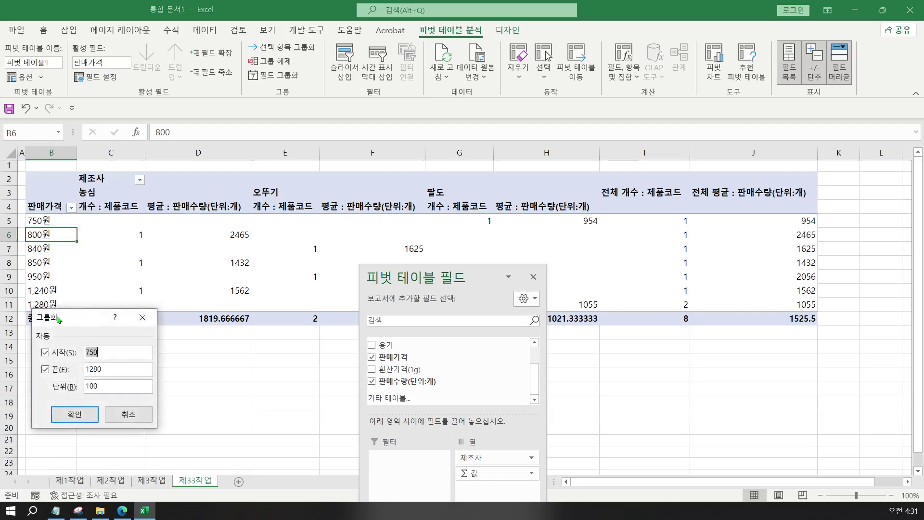
pyautogui.moveTo(61, 324); pyautogui.dragTo(291, 185)
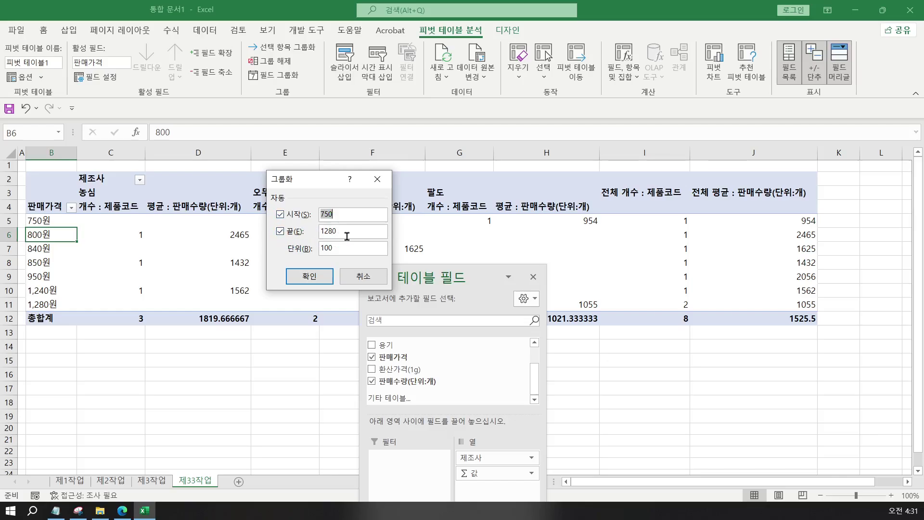
pyautogui.write('401')
pyautogui.moveTo(346, 229); pyautogui.dragTo(316, 229)
pyautogui.write('1600')
pyautogui.doubleClick(356, 248)
pyautogui.write('400')
pyautogui.click(304, 279)
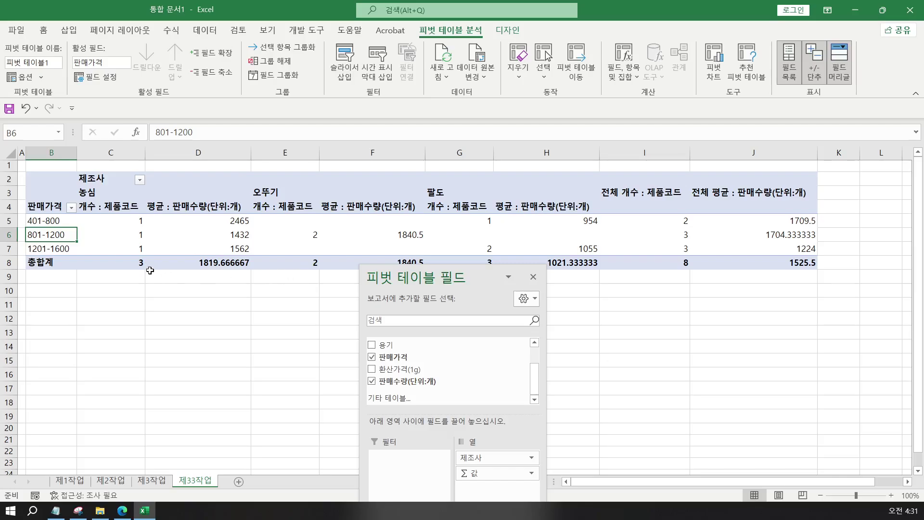
pyautogui.hotkey('alt', 'shift', 'Left')
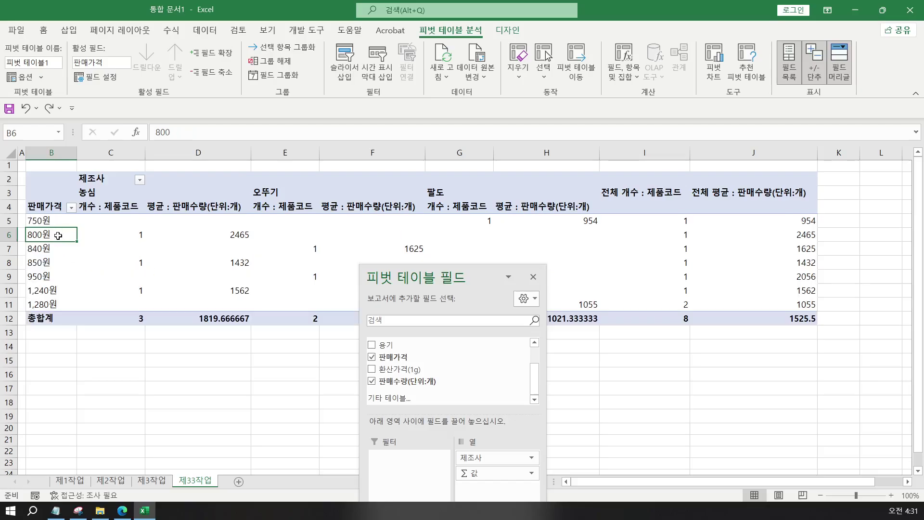
# Examine the individual 판매가격 row labels in column B that can serve as the starting cell for grouping
pyautogui.click(48, 262)
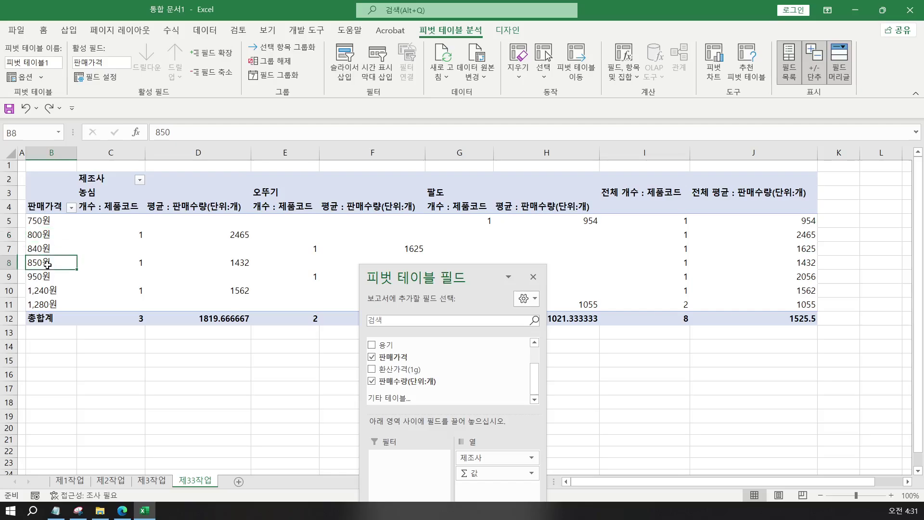
pyautogui.click(49, 278)
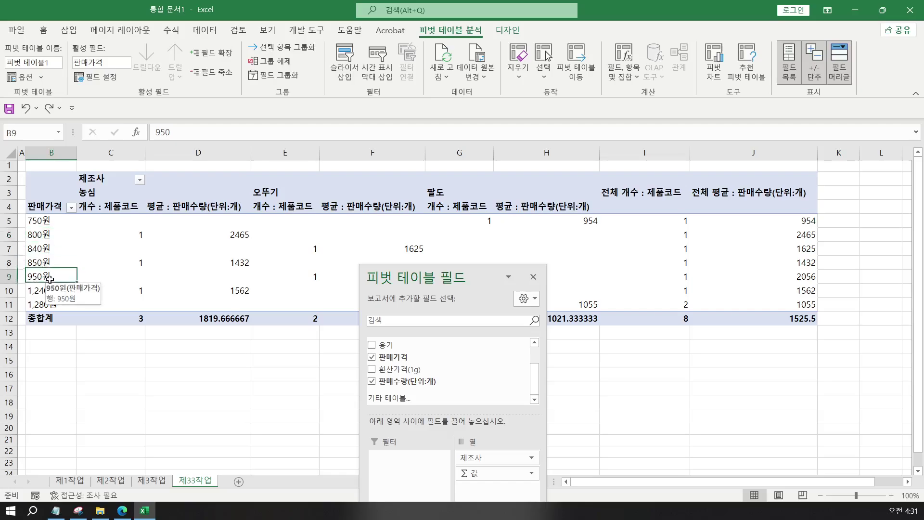
pyautogui.click(29, 263)
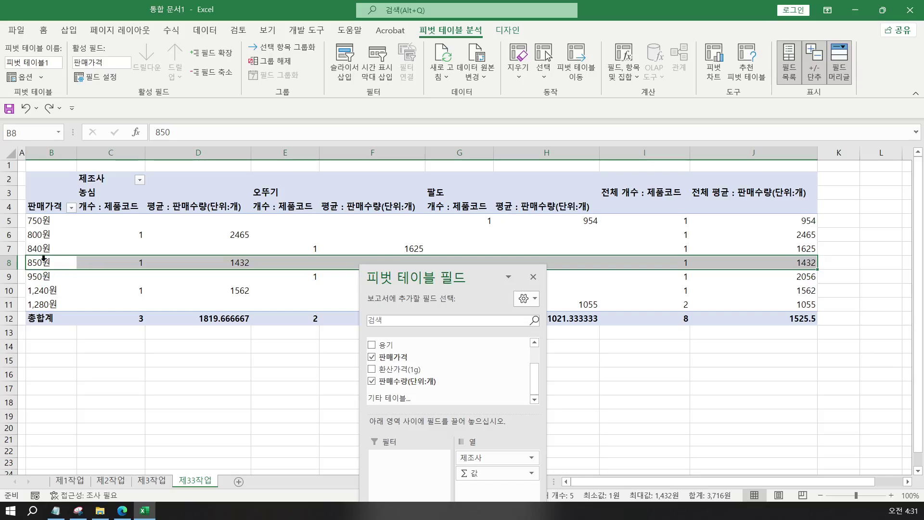
pyautogui.click(46, 263)
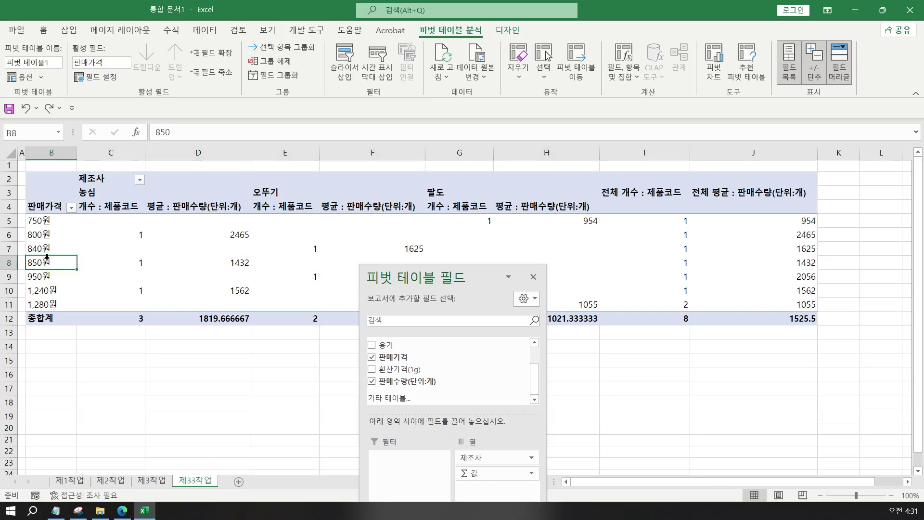
pyautogui.click(45, 225)
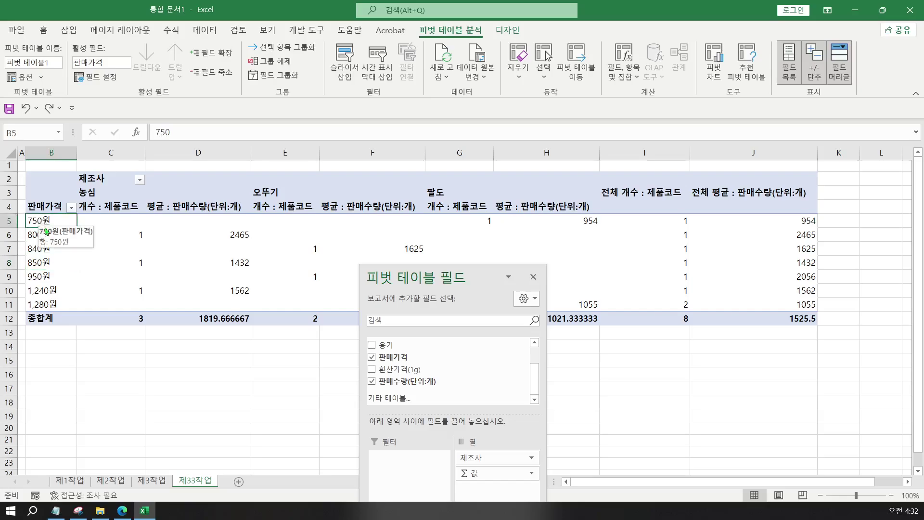
pyautogui.click(44, 255)
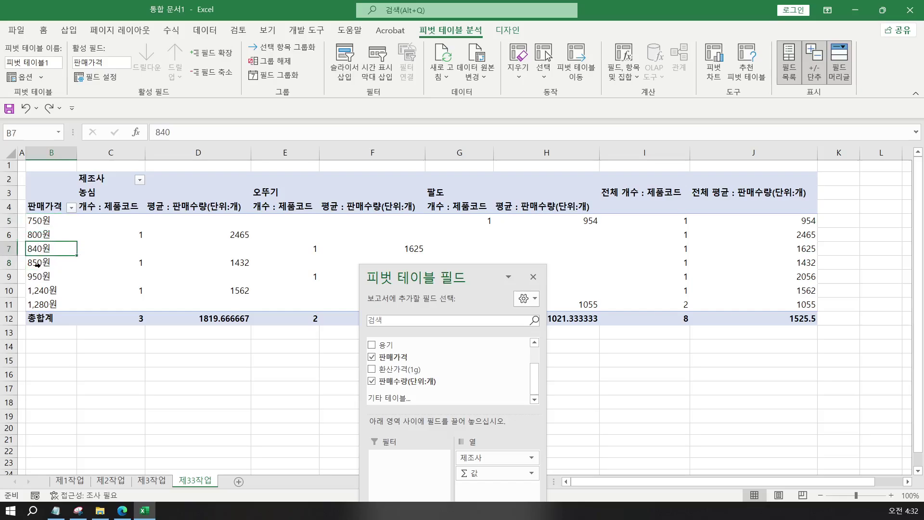
pyautogui.click(45, 263)
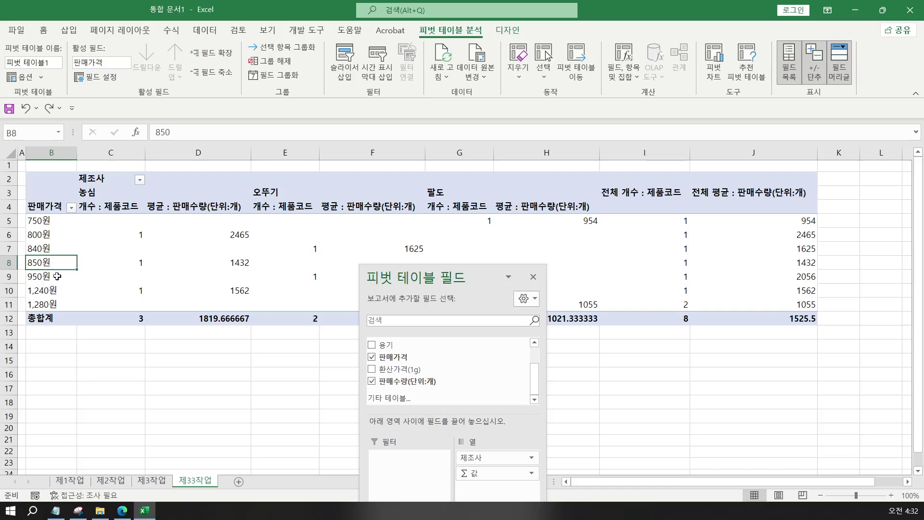
pyautogui.click(57, 276)
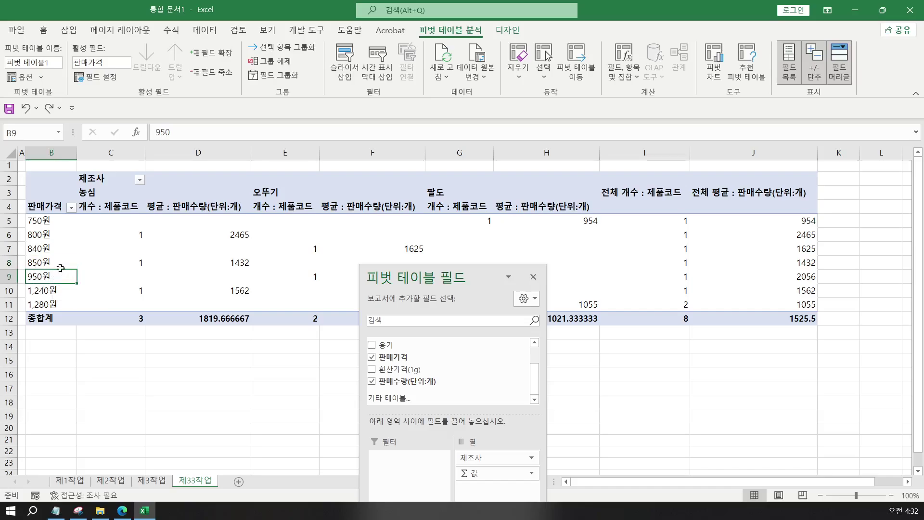
# Group the 판매가격 row labels starting from the 750원 cell, with start 401, end 1600 and unit 400
pyautogui.click(58, 222)
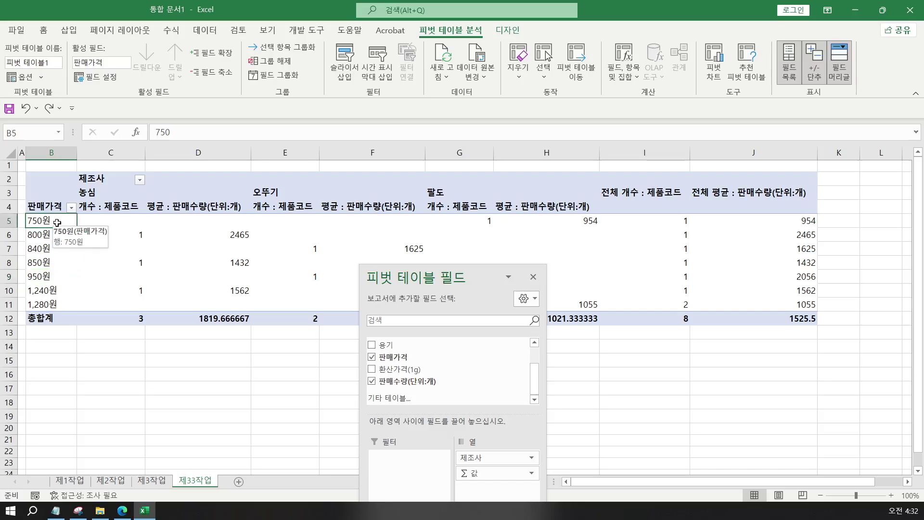
pyautogui.rightClick(57, 223)
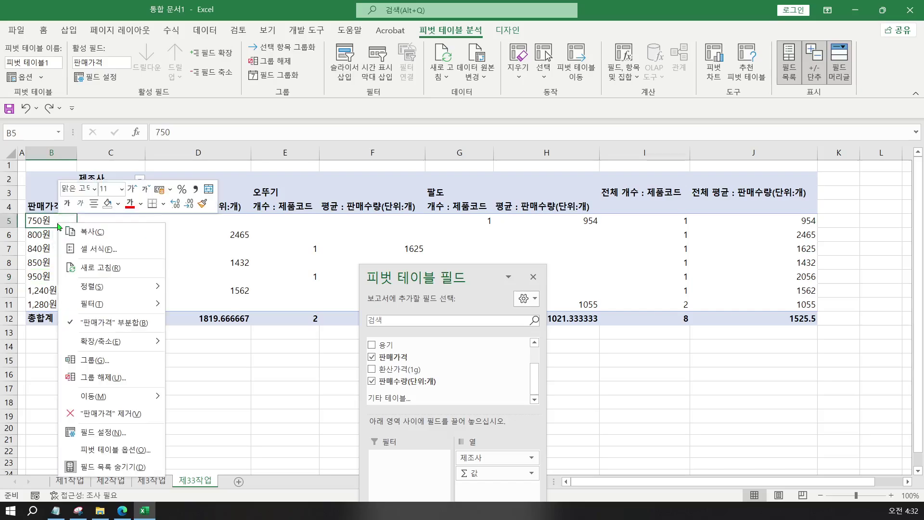
pyautogui.click(88, 357)
pyautogui.moveTo(77, 290); pyautogui.dragTo(203, 212)
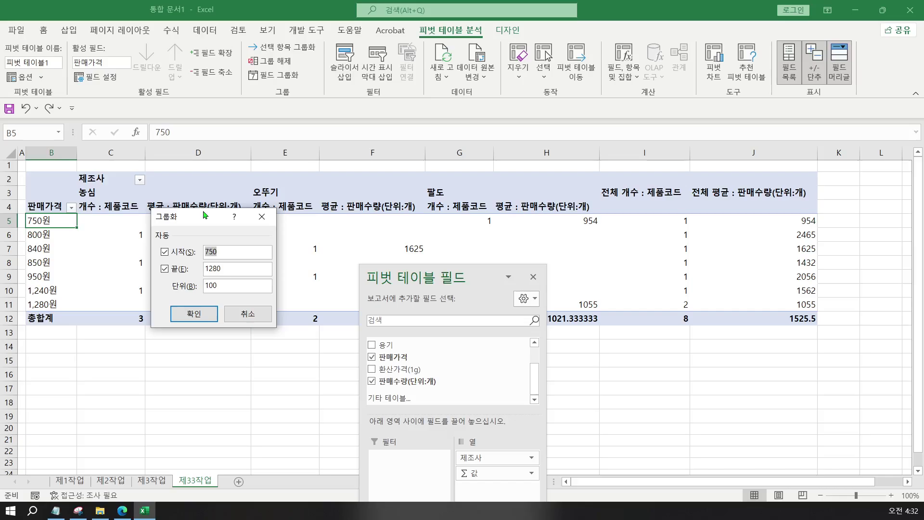
pyautogui.write('401')
pyautogui.moveTo(228, 268); pyautogui.dragTo(164, 267)
pyautogui.write('1600')
pyautogui.doubleClick(218, 286)
pyautogui.write('400')
pyautogui.click(186, 316)
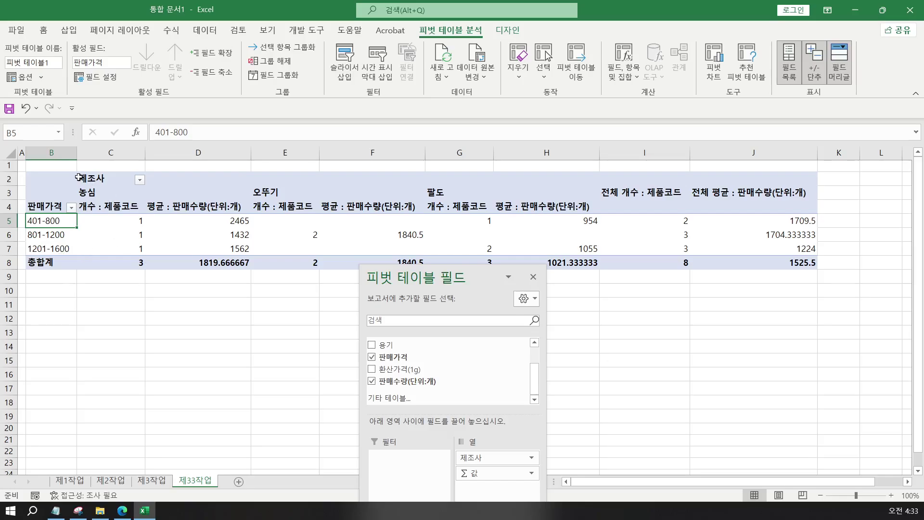
# Try ascending text order on the 제조사 column labels, and sort them in descending text order instead
pyautogui.click(140, 181)
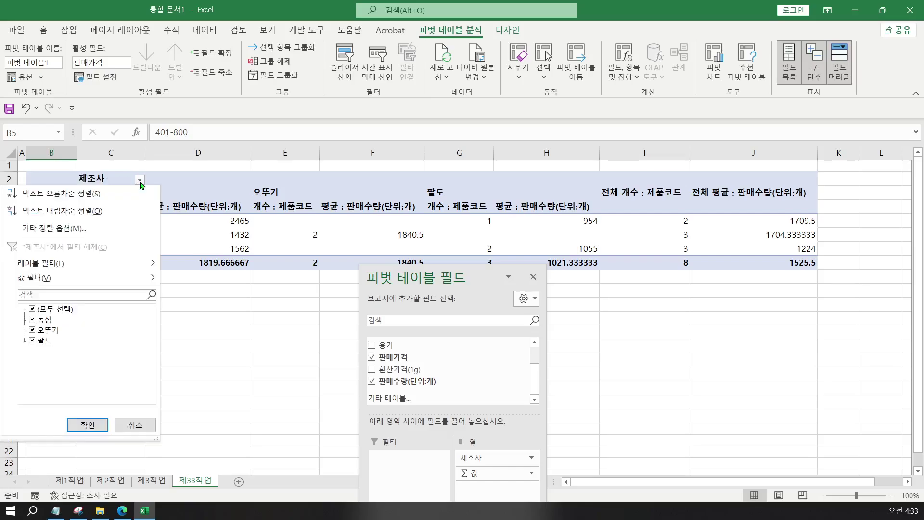
pyautogui.click(98, 199)
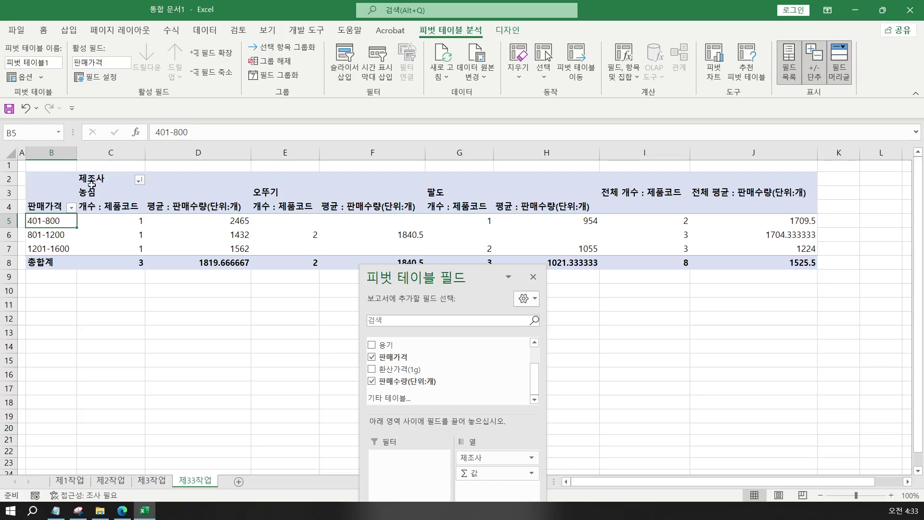
pyautogui.click(140, 181)
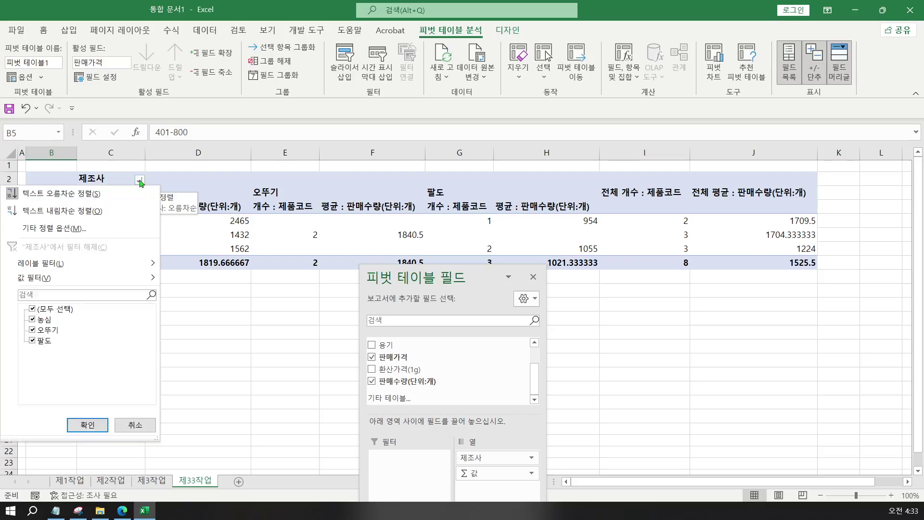
pyautogui.click(102, 216)
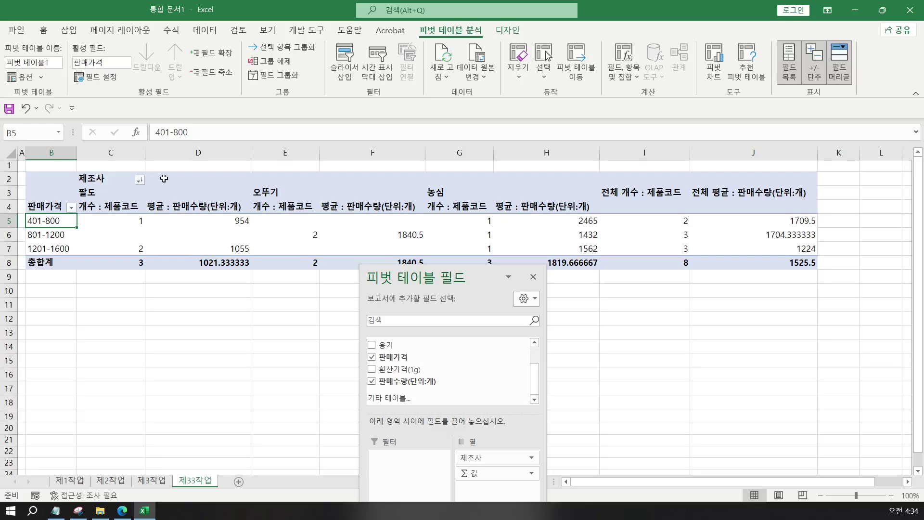
# View the 피벗 테이블 옵션 of the pivot table, close them, and select the grand total columns I:J
pyautogui.rightClick(57, 221)
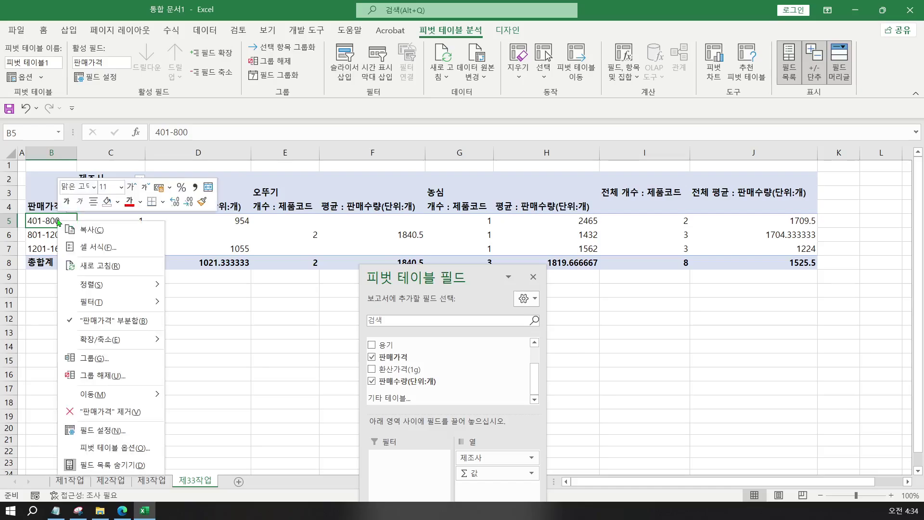
pyautogui.click(117, 453)
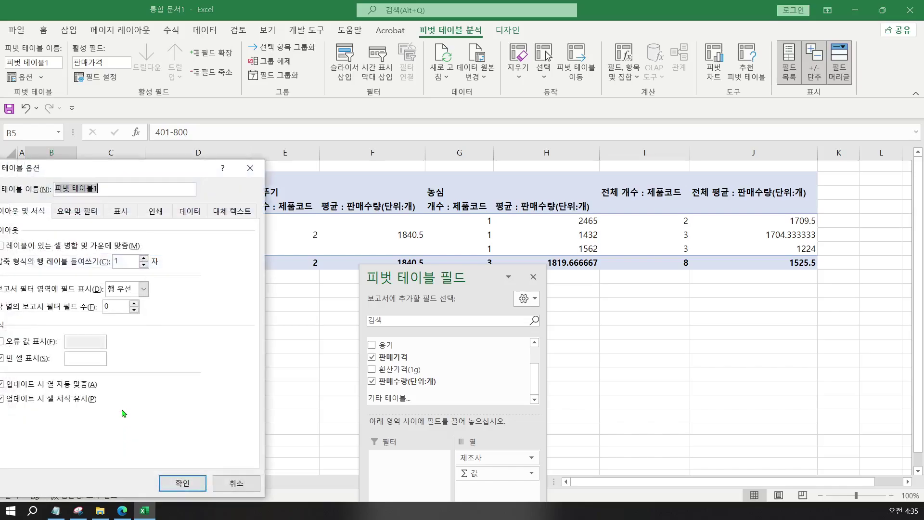
pyautogui.moveTo(132, 169); pyautogui.dragTo(279, 110)
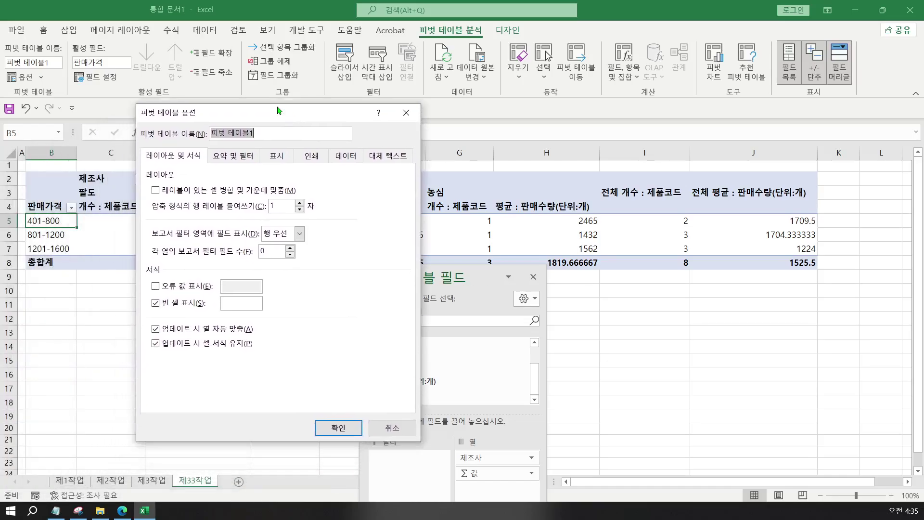
pyautogui.click(406, 113)
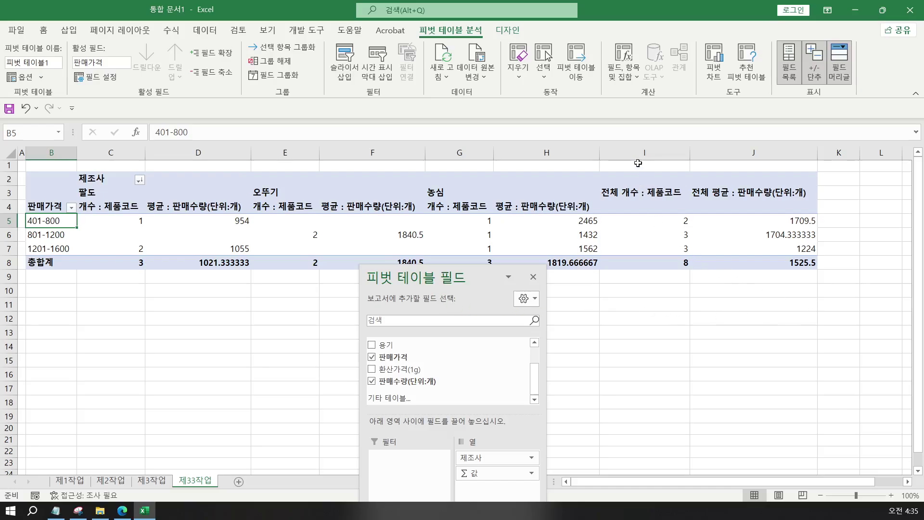
pyautogui.moveTo(639, 151); pyautogui.dragTo(734, 149)
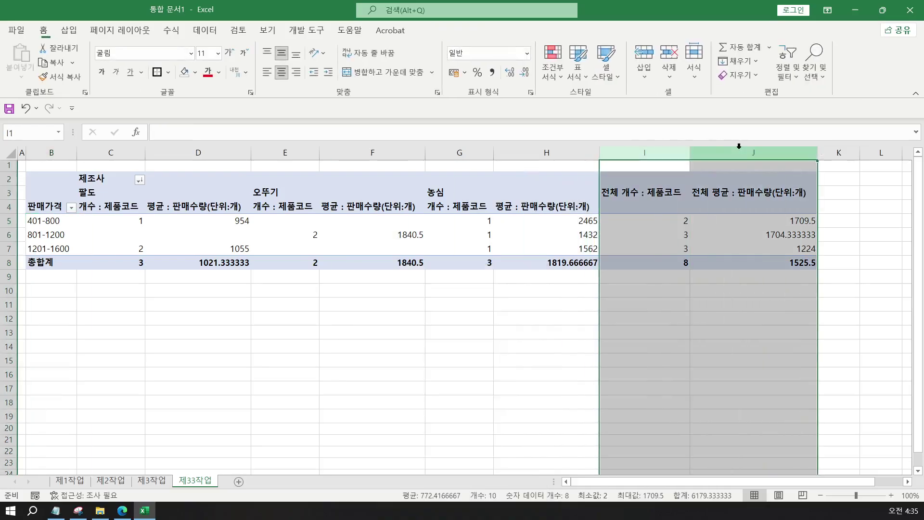
# Compare the 401-800 row's values in C5:H5 with the row grand totals in columns I:J of the pivot table
pyautogui.click(487, 331)
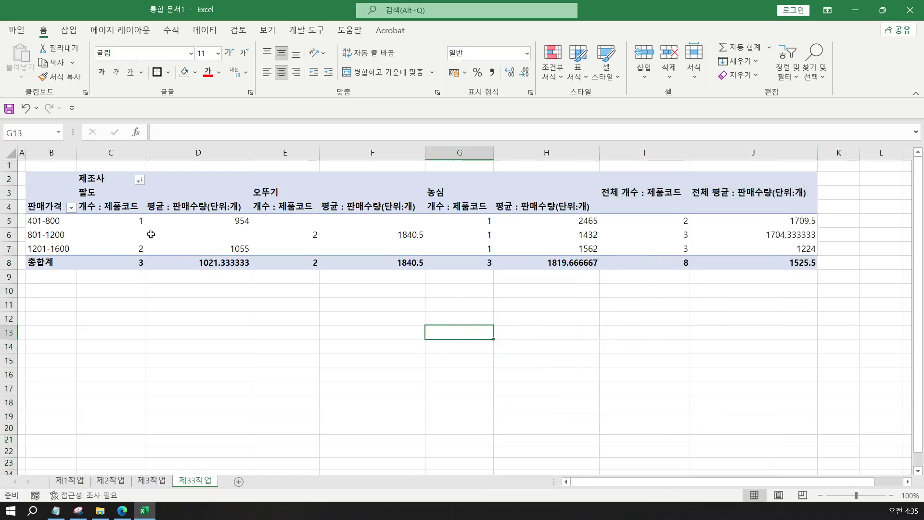
pyautogui.moveTo(136, 218); pyautogui.dragTo(532, 220)
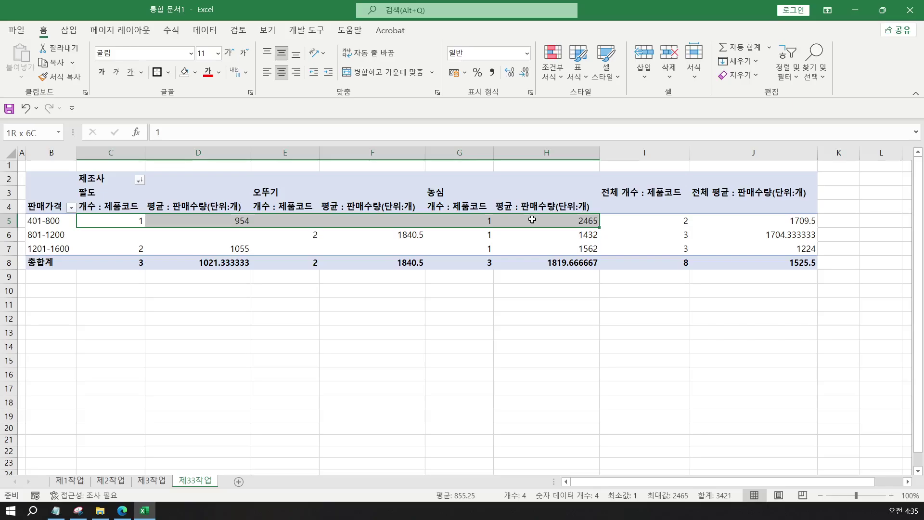
pyautogui.click(684, 225)
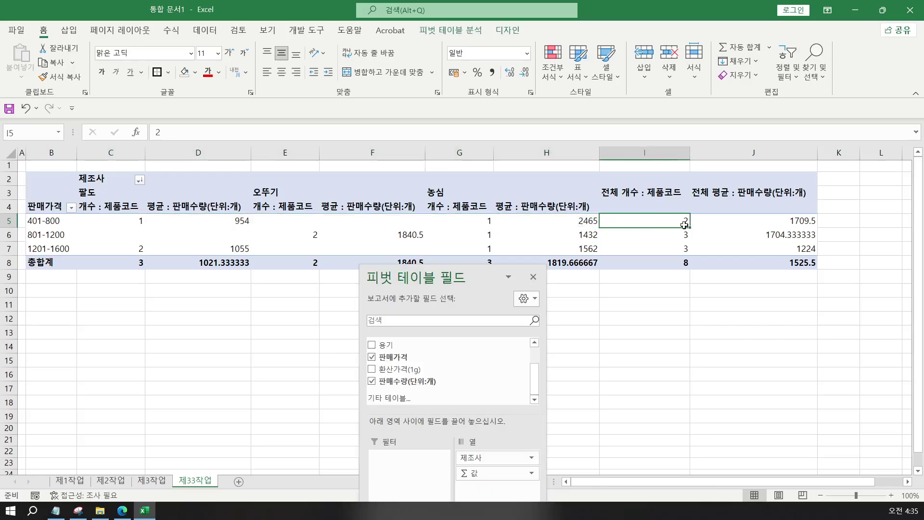
pyautogui.moveTo(685, 224); pyautogui.dragTo(720, 224)
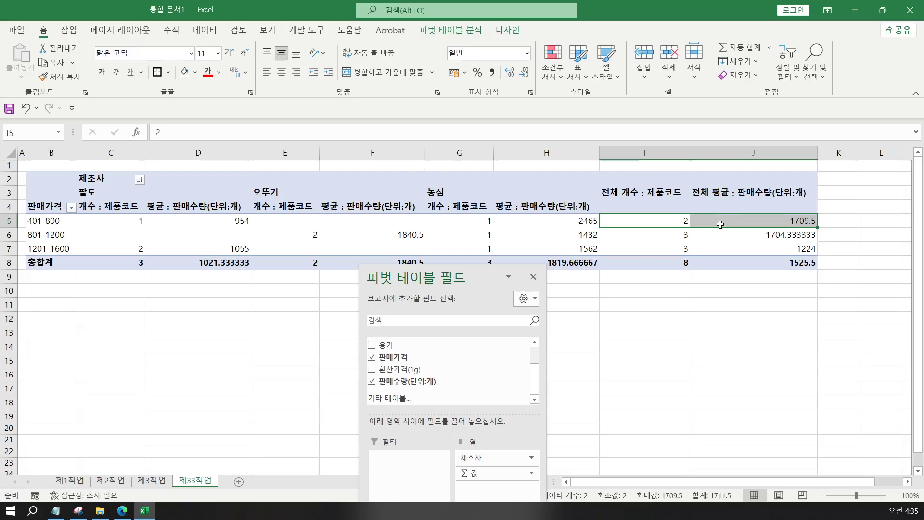
pyautogui.moveTo(645, 153); pyautogui.dragTo(723, 153)
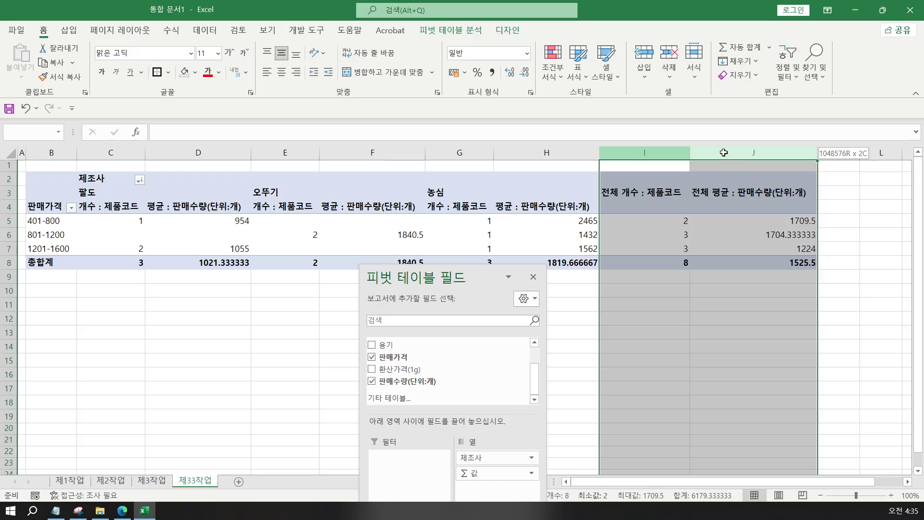
pyautogui.moveTo(724, 153); pyautogui.dragTo(724, 152)
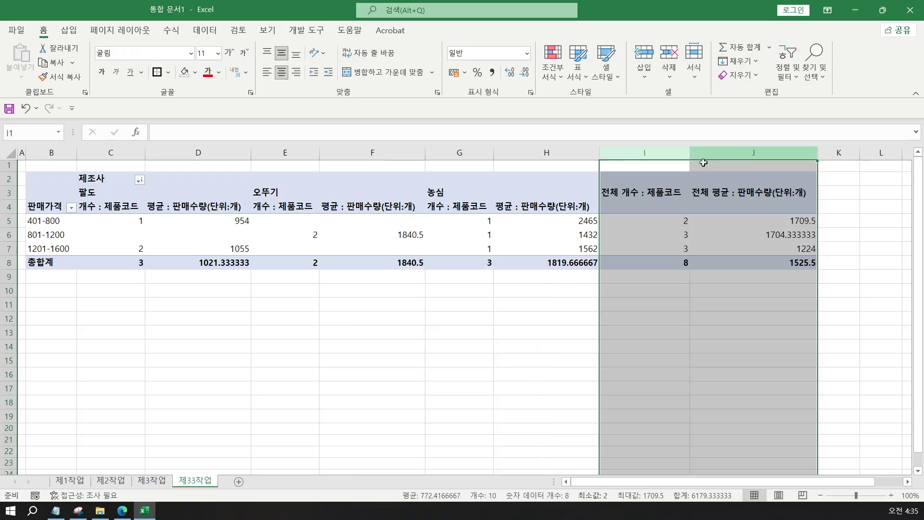
# Compare the 팔도 values in columns C:D with their totals in the 총합계 row, and inspect grand total columns I:J again
pyautogui.click(113, 261)
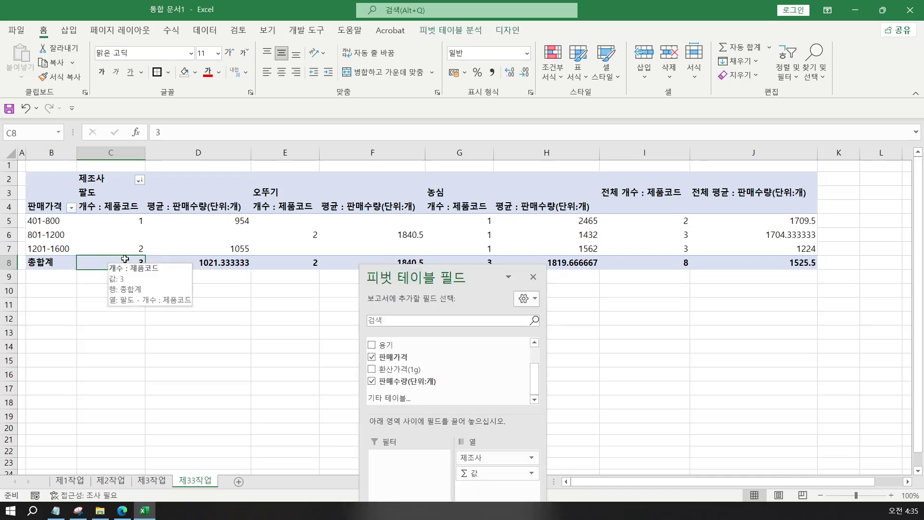
pyautogui.click(181, 260)
pyautogui.moveTo(196, 223); pyautogui.dragTo(198, 246)
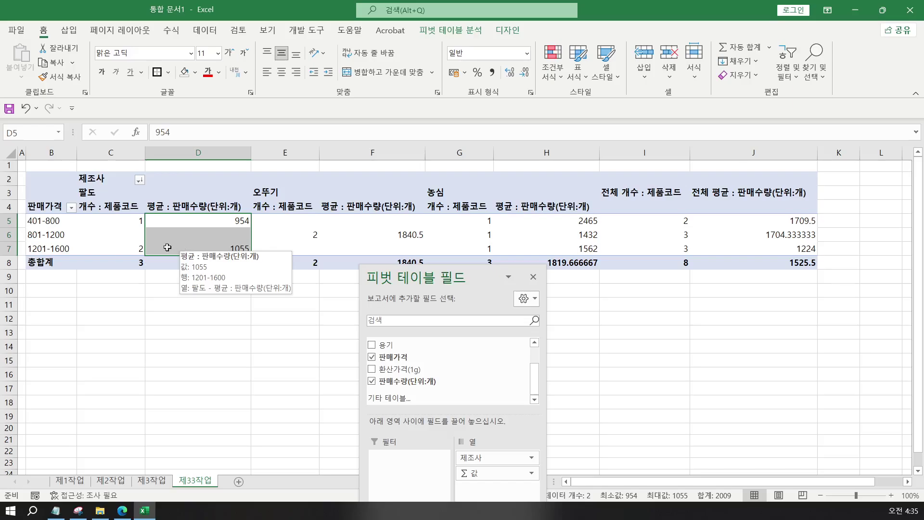
pyautogui.click(105, 220)
pyautogui.moveTo(105, 219); pyautogui.dragTo(100, 255)
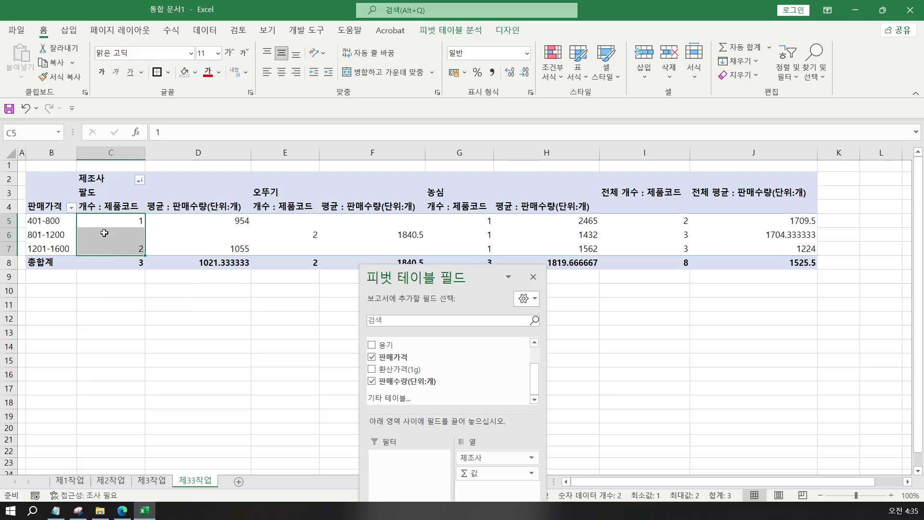
pyautogui.click(107, 218)
pyautogui.moveTo(107, 217); pyautogui.dragTo(107, 250)
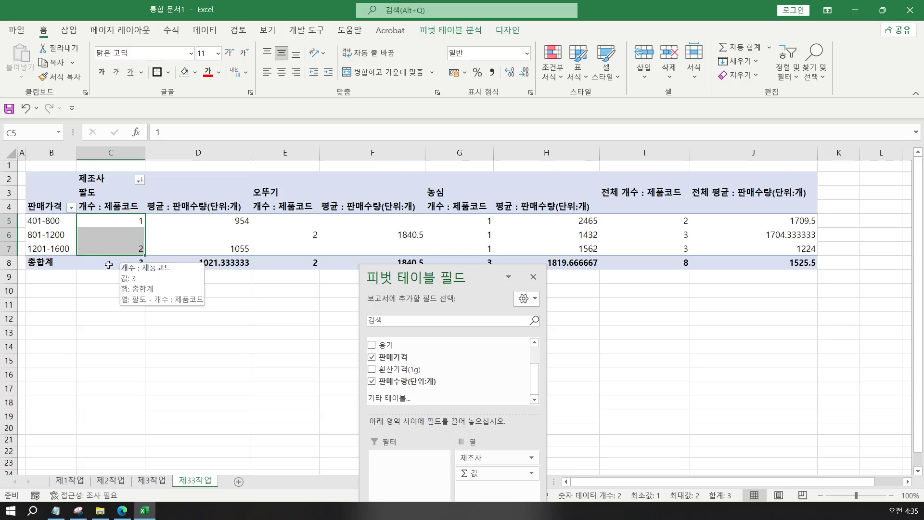
pyautogui.click(686, 154)
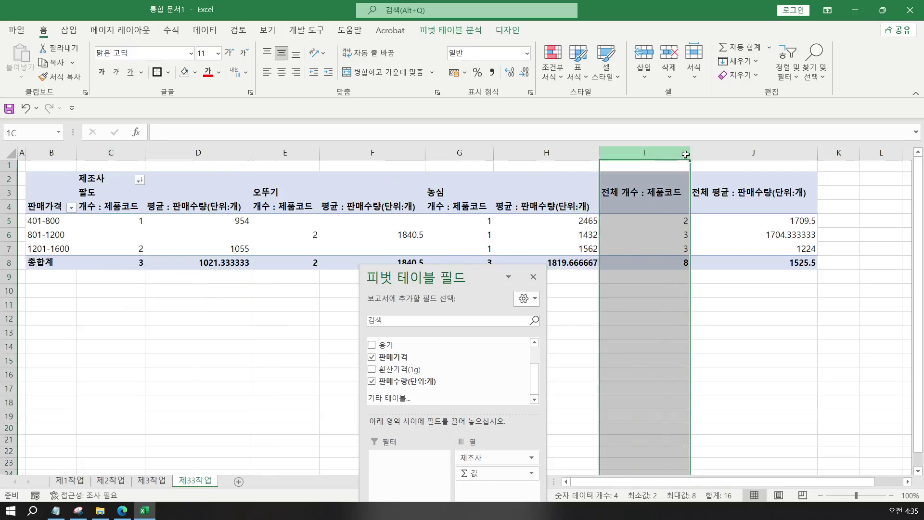
pyautogui.moveTo(686, 154); pyautogui.dragTo(732, 151)
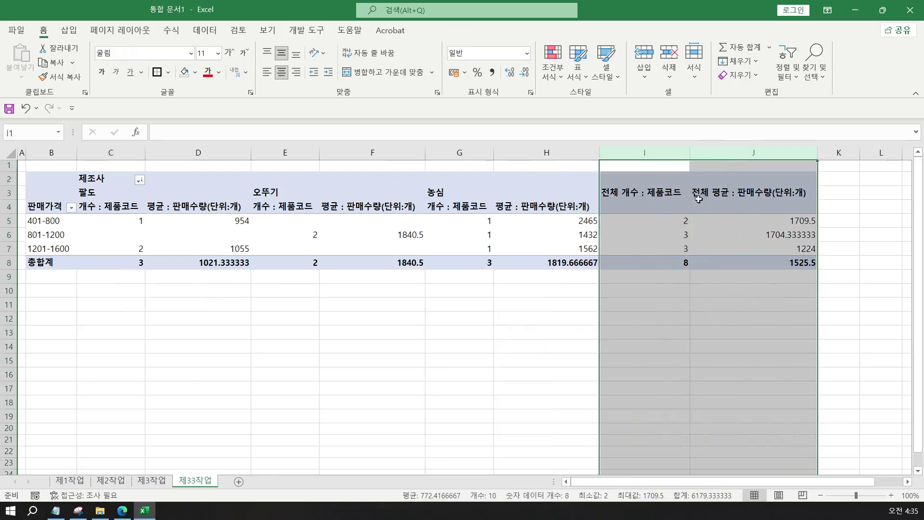
pyautogui.click(542, 308)
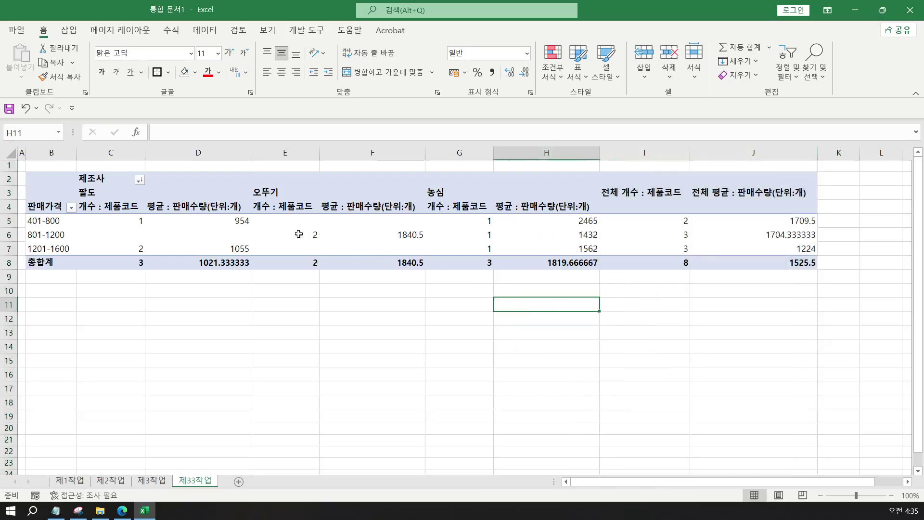
# Examine the 팔도 and 오뚜기 column labels in row 3 together with the empty cells beside them
pyautogui.click(97, 191)
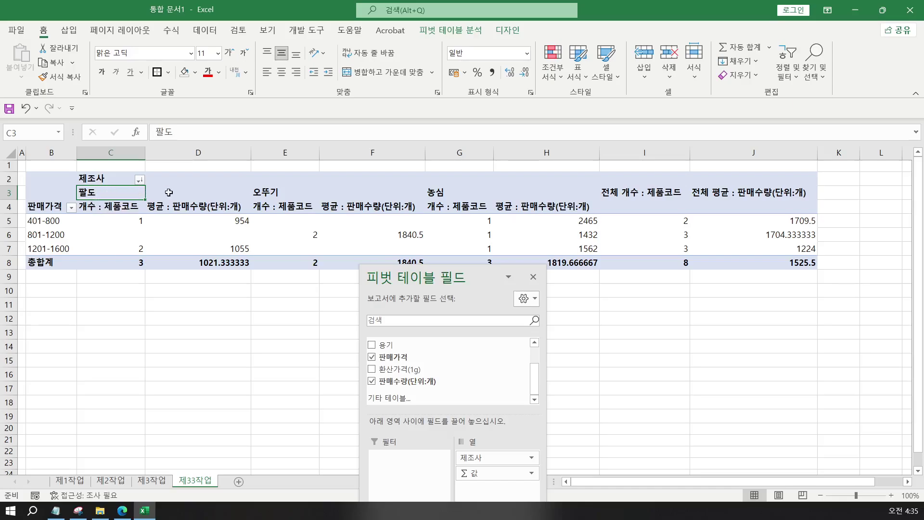
pyautogui.click(144, 190)
pyautogui.click(138, 190)
pyautogui.click(158, 193)
pyautogui.click(290, 192)
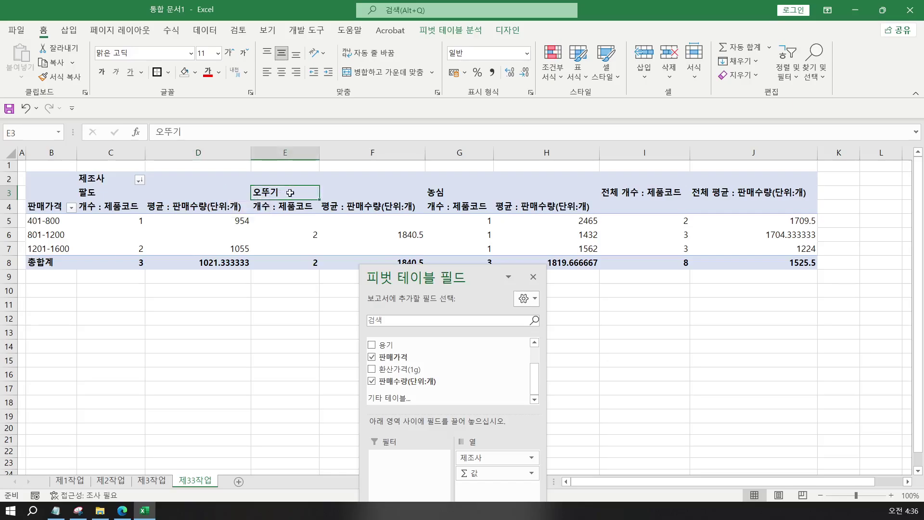
pyautogui.click(326, 193)
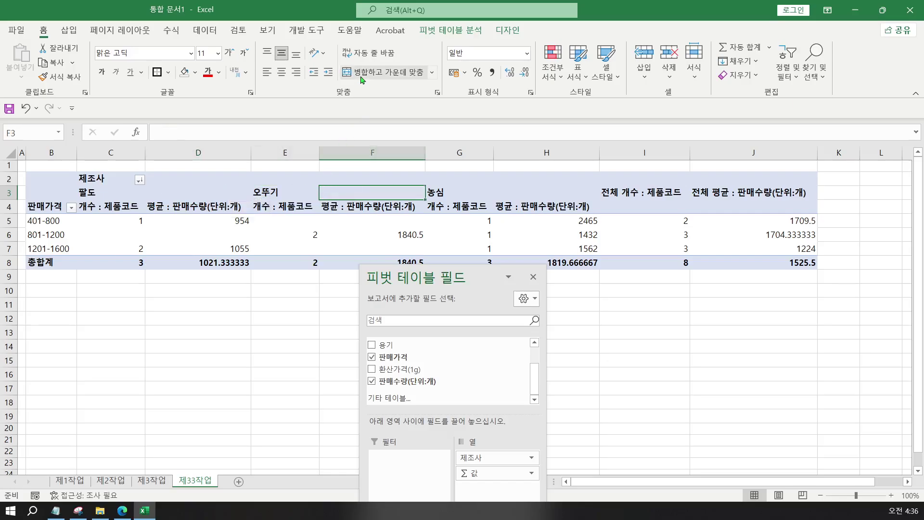
pyautogui.click(99, 192)
pyautogui.click(167, 193)
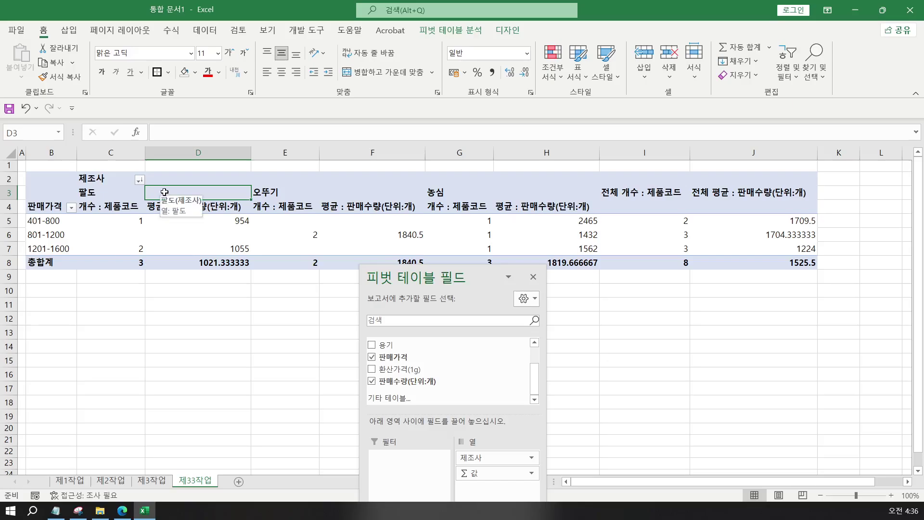
# Inspect the empty value cells of the pivot table and try to enter * directly in D6
pyautogui.click(179, 231)
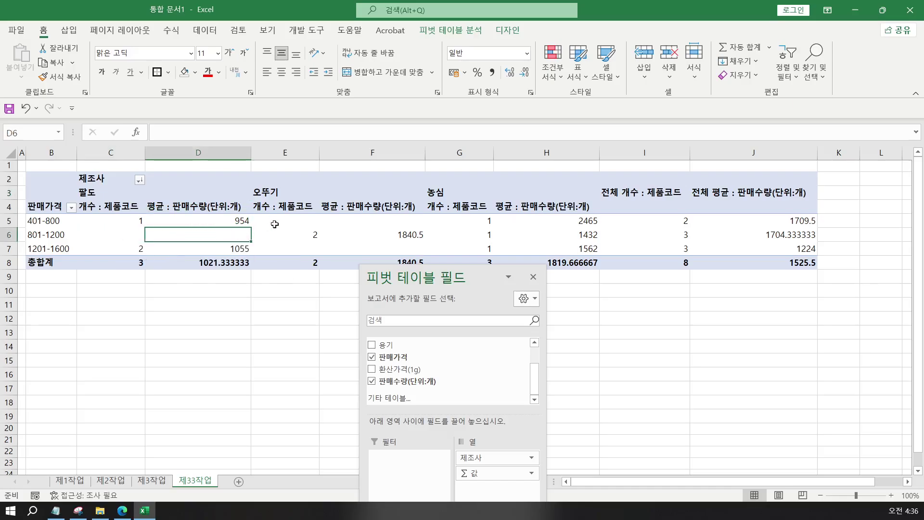
pyautogui.click(319, 219)
pyautogui.click(352, 219)
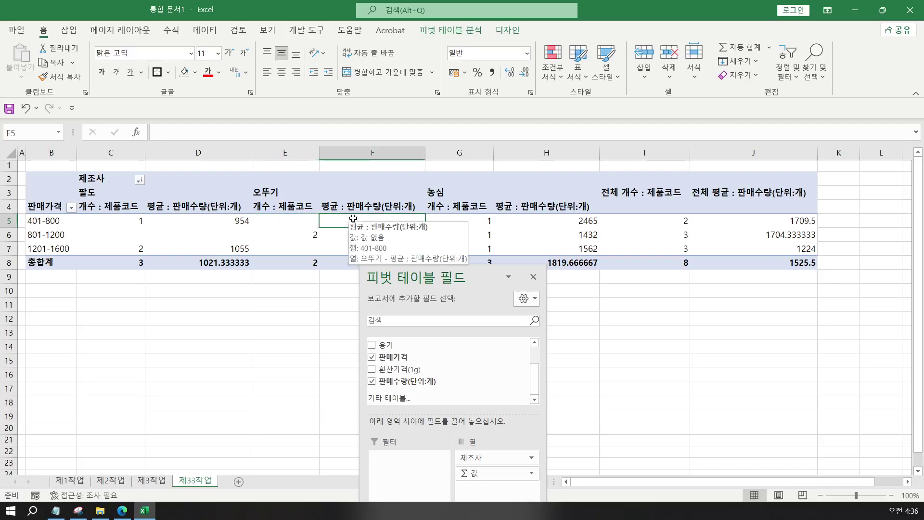
pyautogui.click(304, 250)
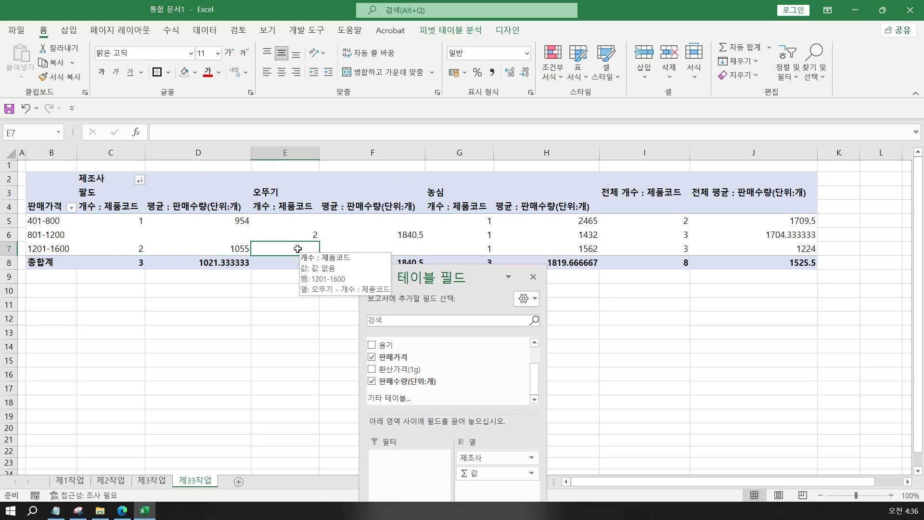
pyautogui.click(183, 231)
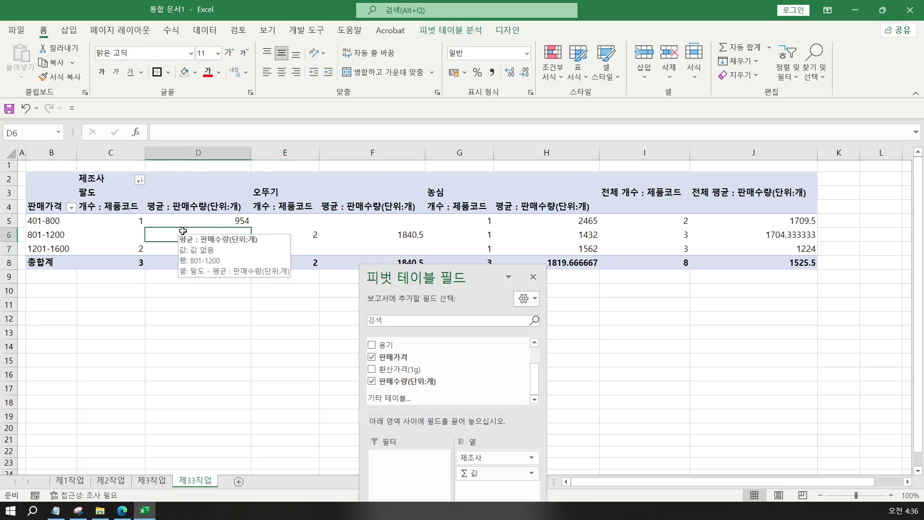
pyautogui.write('*')
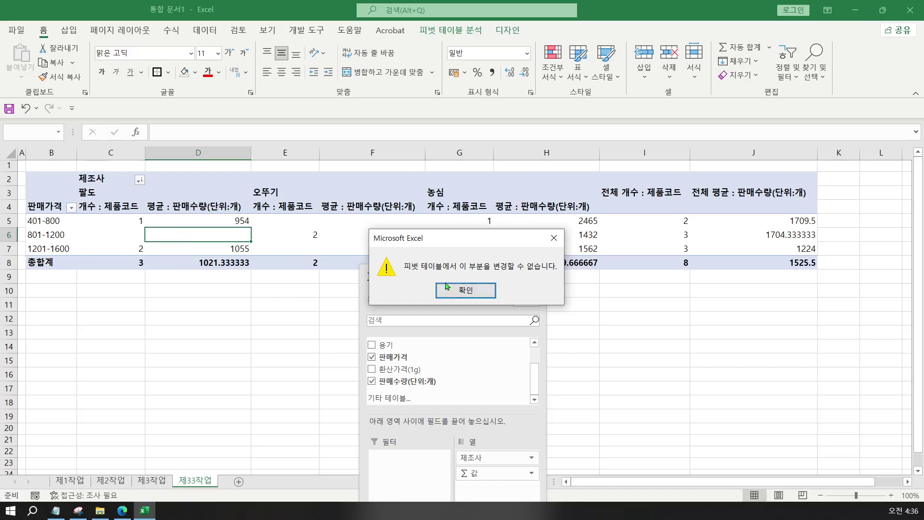
pyautogui.click(477, 291)
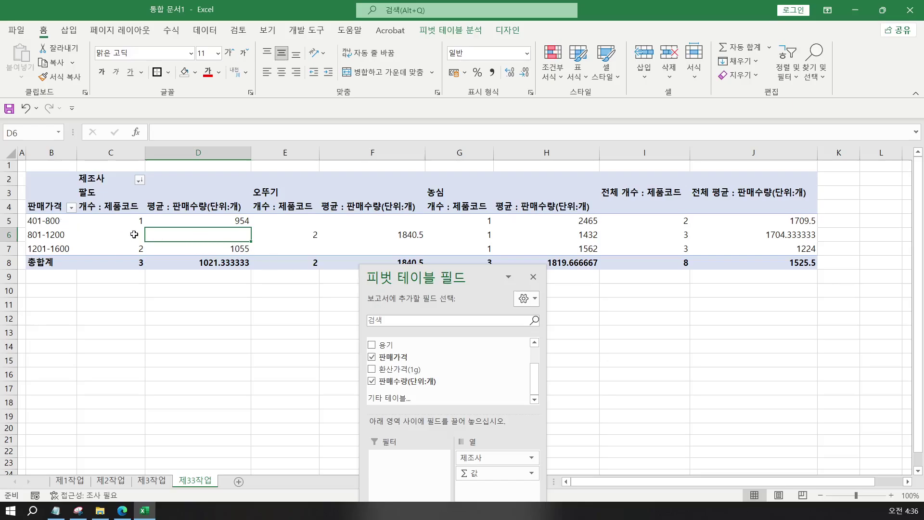
# In the 피벗 테이블 옵션, enable merging and centering of cells with labels (레이블이 있는 셀 병합 및 가운데 맞춤)
pyautogui.moveTo(173, 235)
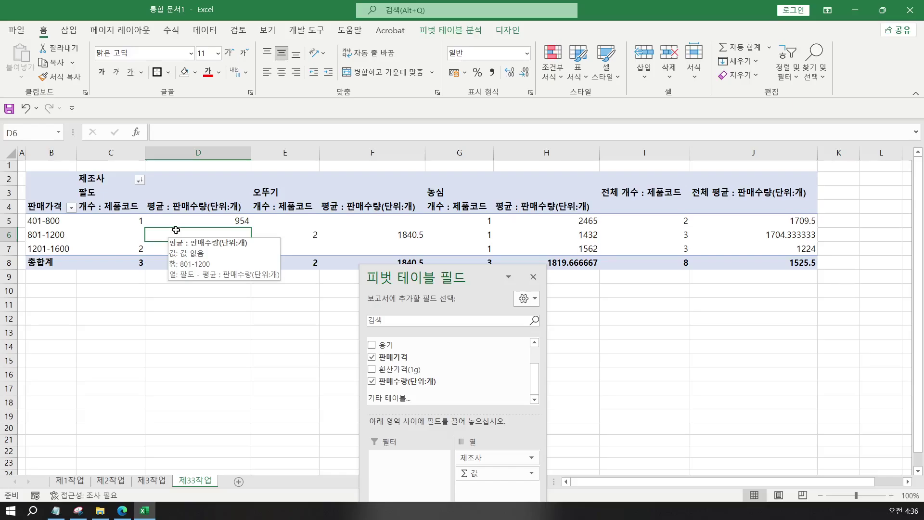
pyautogui.rightClick(170, 234)
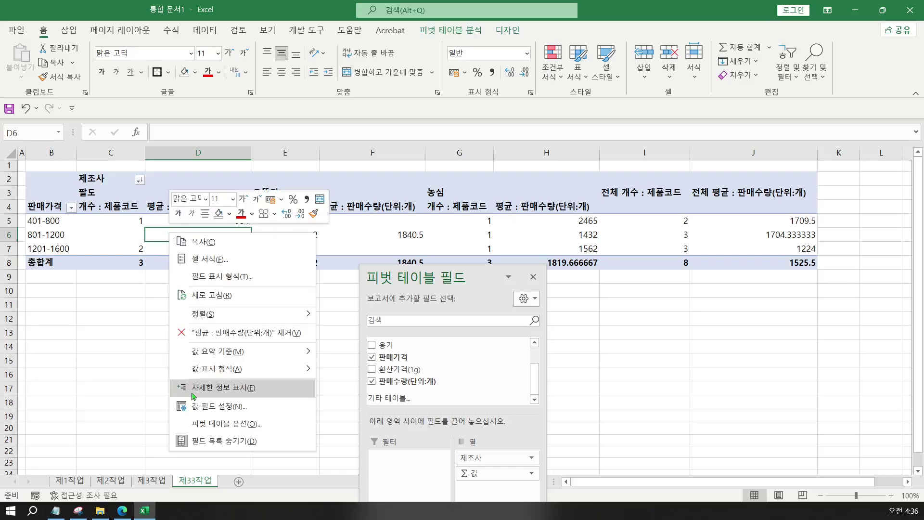
pyautogui.click(226, 423)
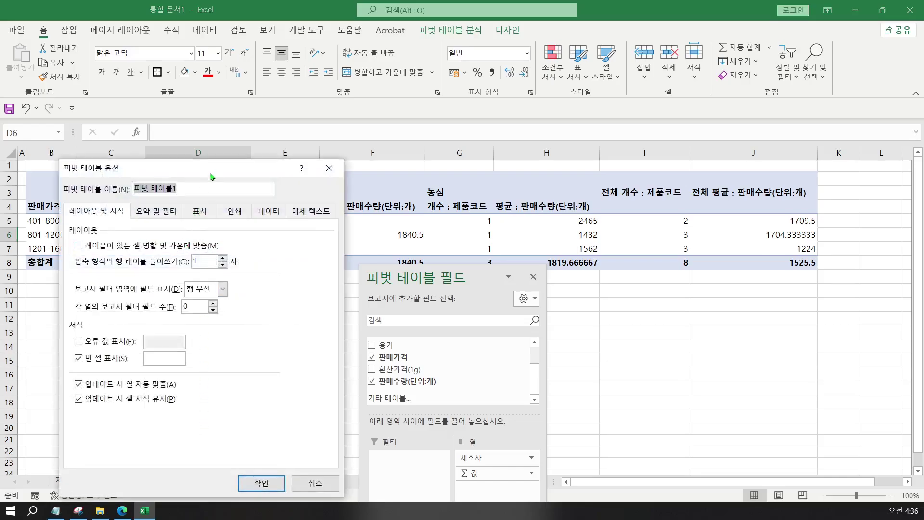
pyautogui.moveTo(211, 176); pyautogui.dragTo(367, 56)
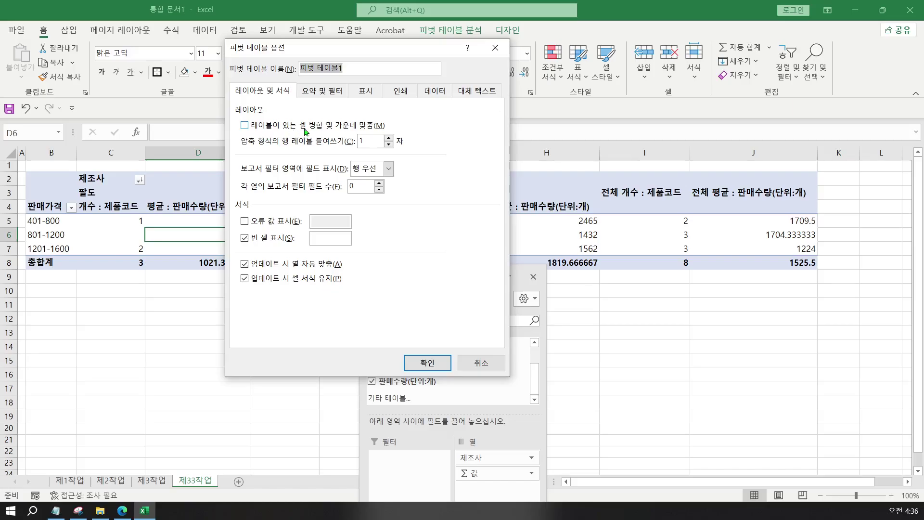
pyautogui.click(321, 129)
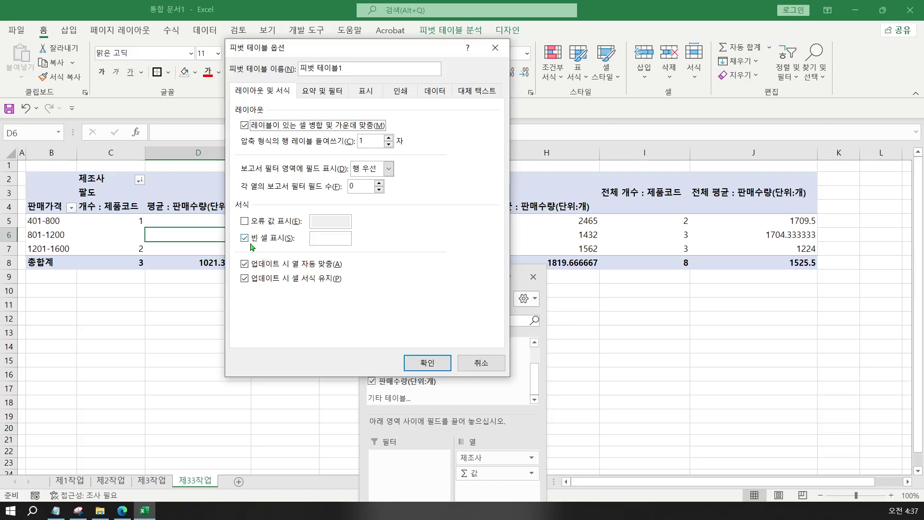
# Set the pivot table's 빈 셀 표시 value to ** and turn off 행 종합계 표시, applying the options
pyautogui.click(326, 238)
pyautogui.write('**')
pyautogui.click(309, 96)
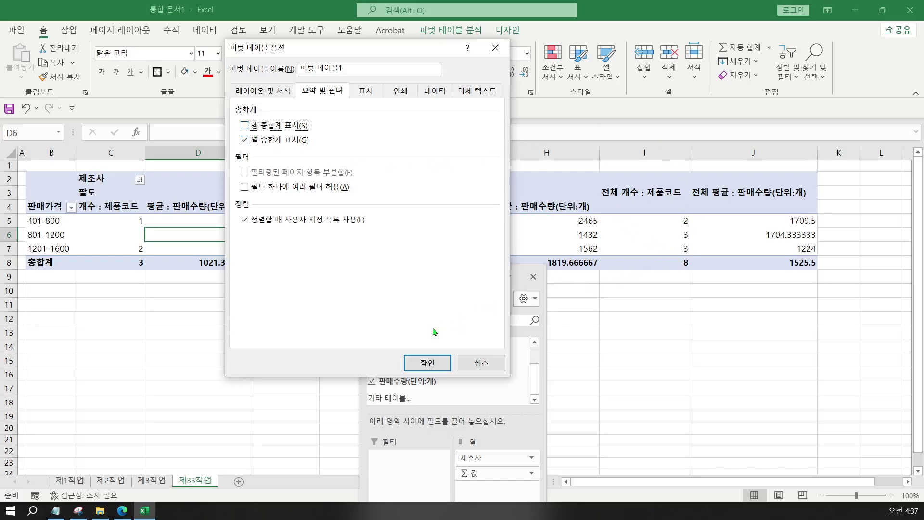
pyautogui.click(424, 364)
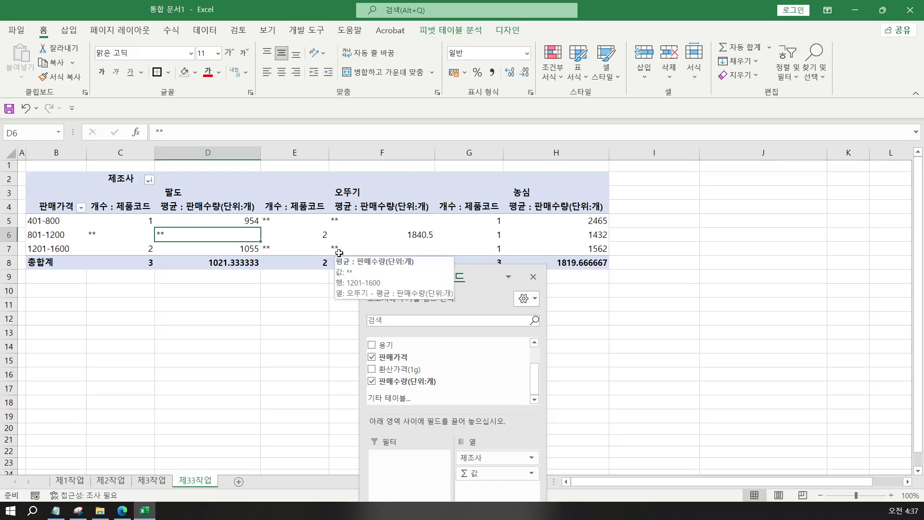
# Check the merged 팔도, 오뚜기 and 농심 labels in row 3 and the 팔도 values in row 5
pyautogui.click(169, 193)
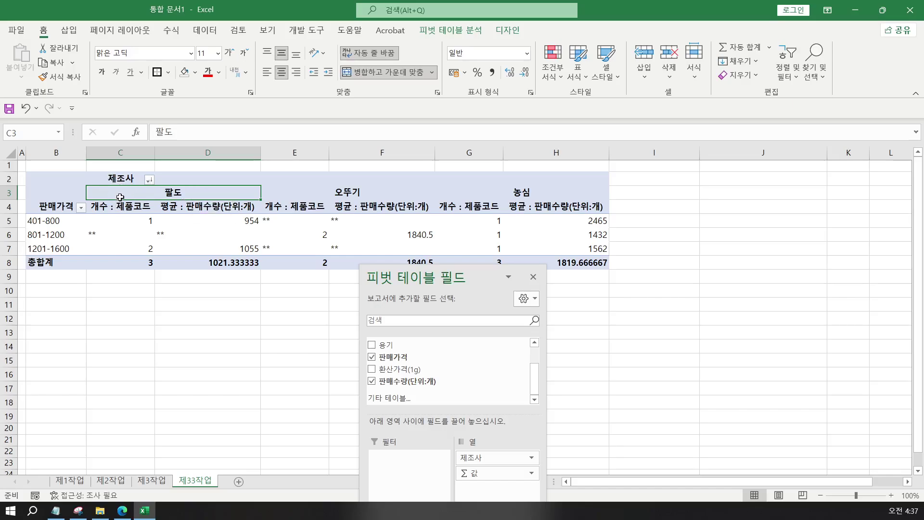
pyautogui.click(344, 195)
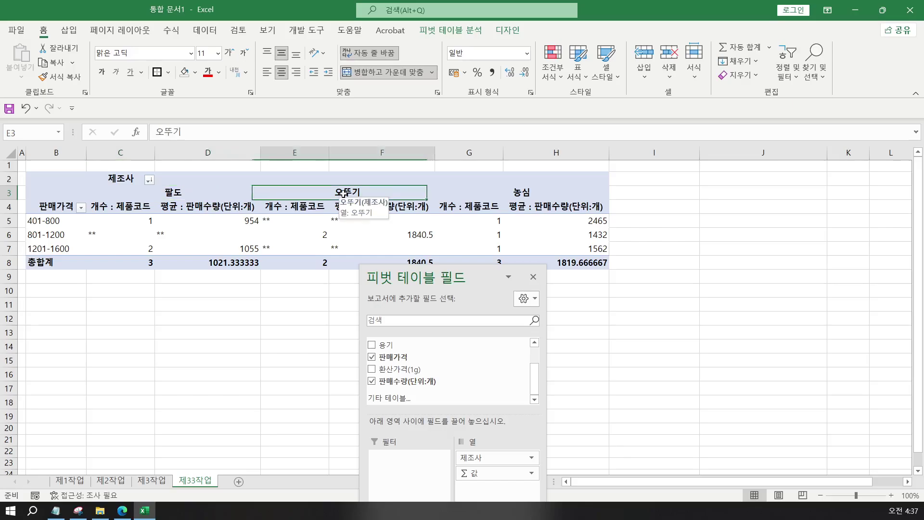
pyautogui.click(492, 192)
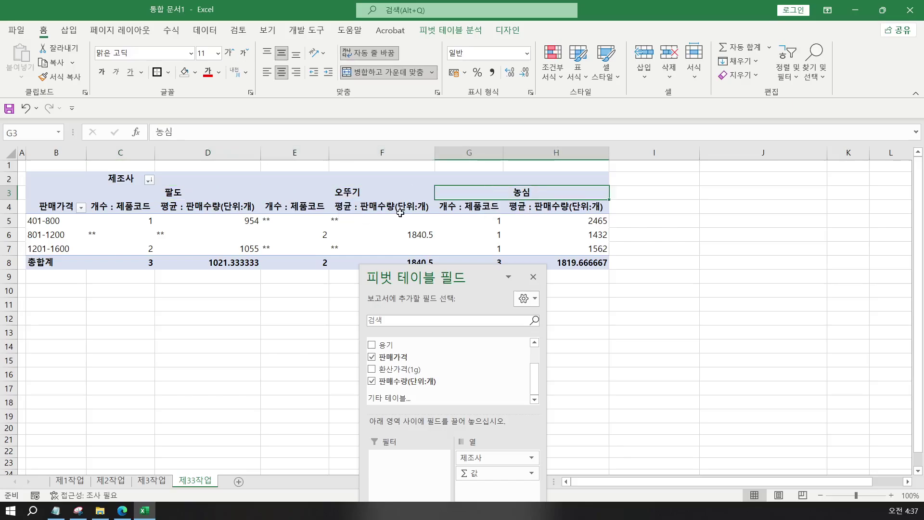
pyautogui.click(261, 221)
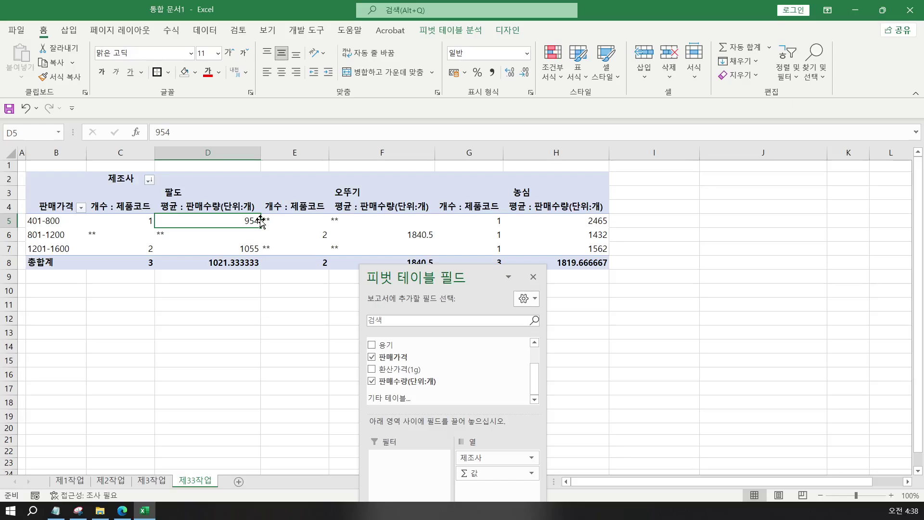
pyautogui.click(131, 222)
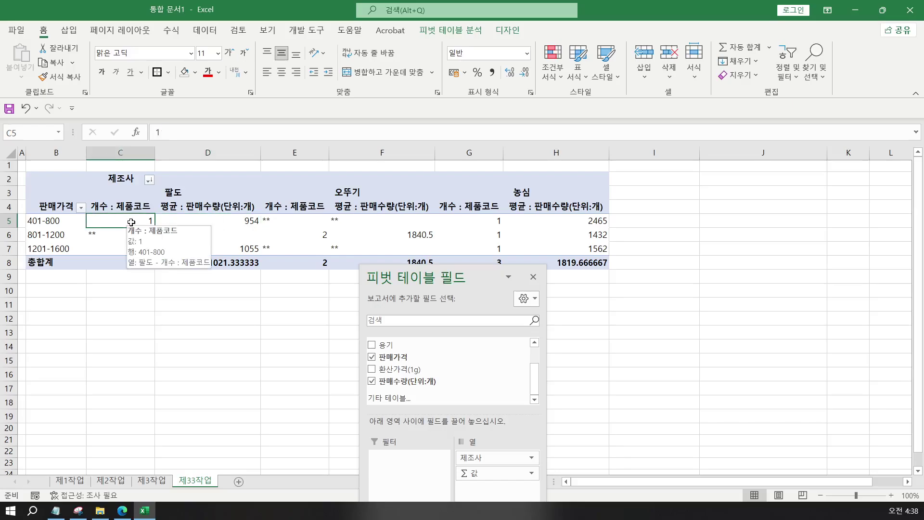
# Inspect the 팔도 and 농심 values, their 총합계 averages and the ** cells in the 801-1200 row of the pivot table
pyautogui.click(244, 221)
pyautogui.click(483, 219)
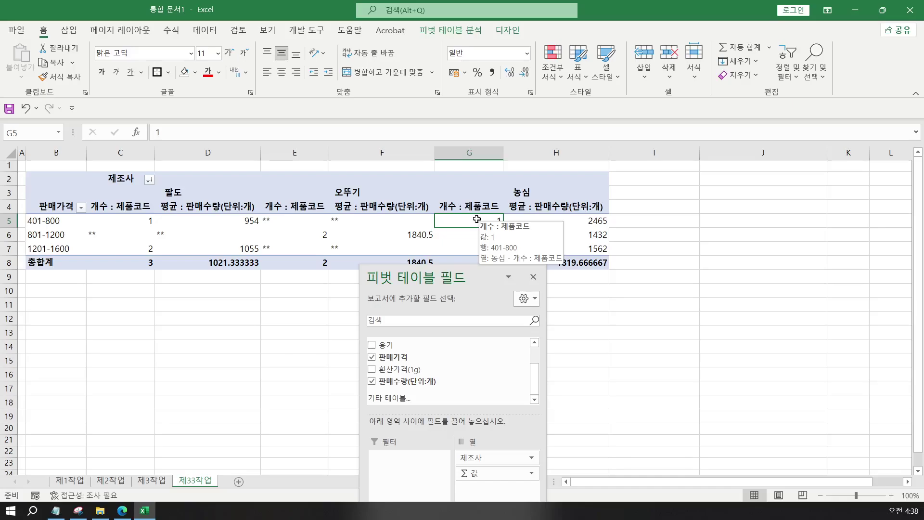
pyautogui.click(206, 260)
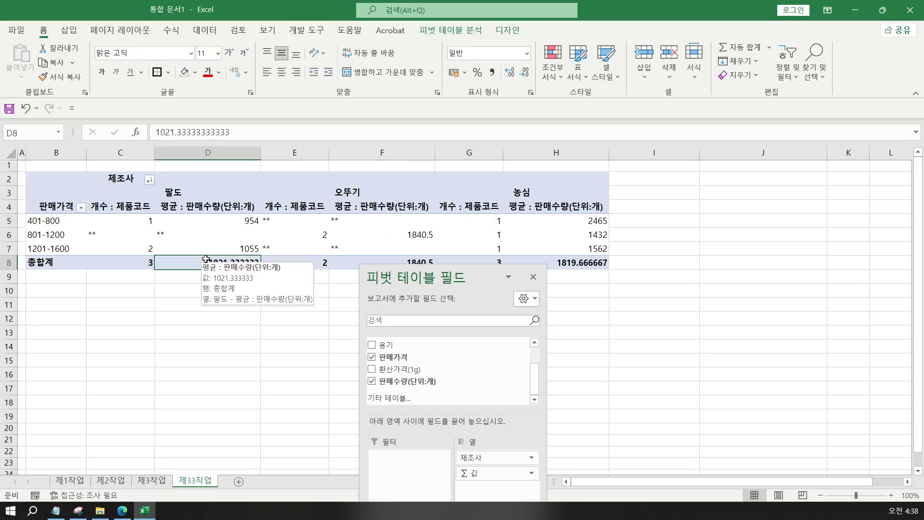
pyautogui.click(587, 222)
pyautogui.click(580, 234)
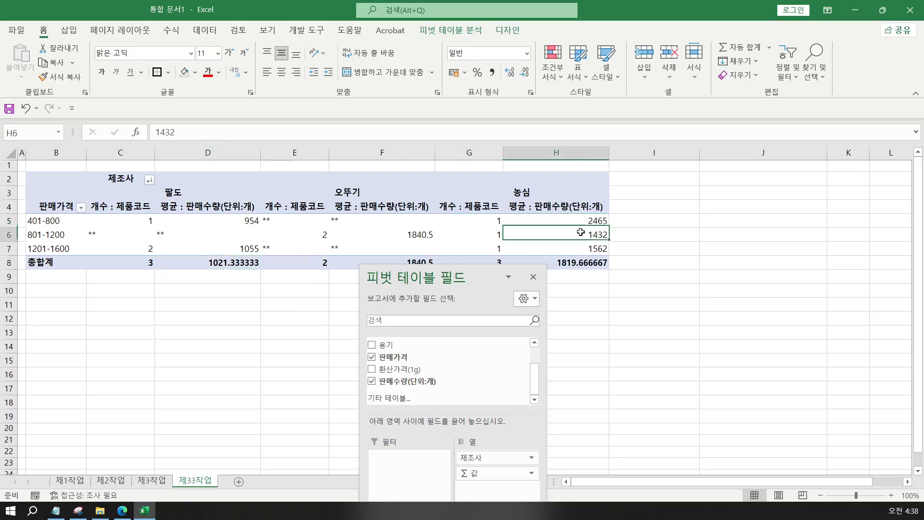
pyautogui.click(575, 247)
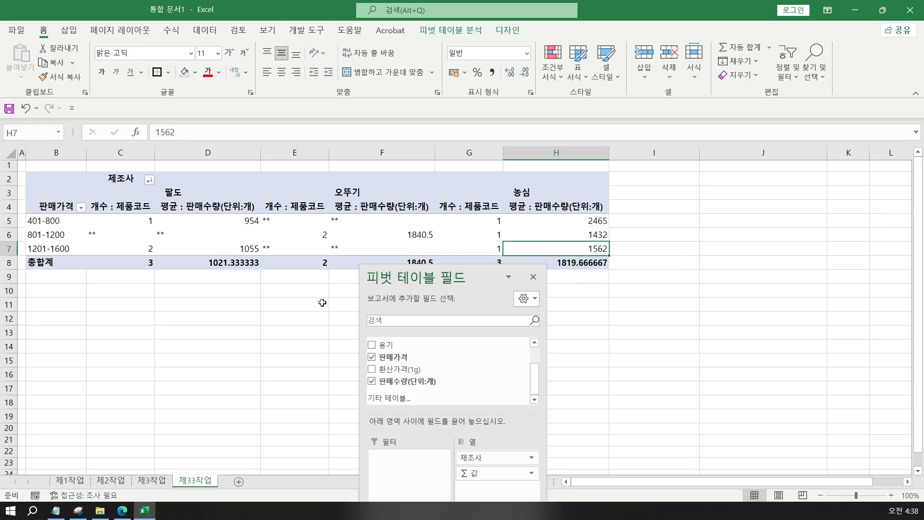
pyautogui.click(205, 261)
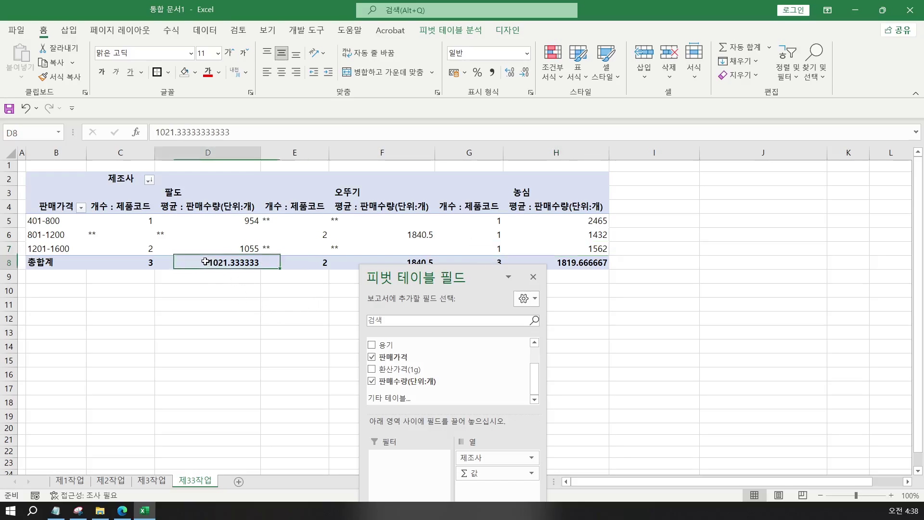
pyautogui.click(583, 261)
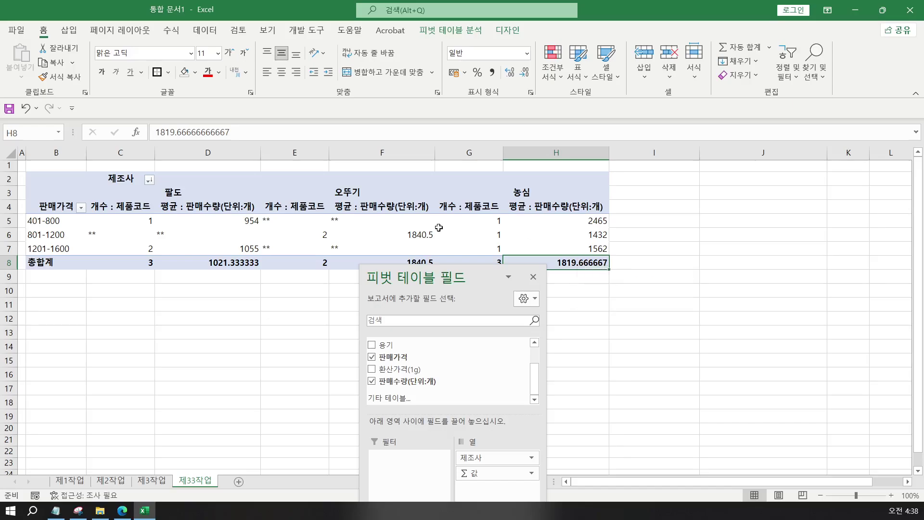
pyautogui.click(109, 234)
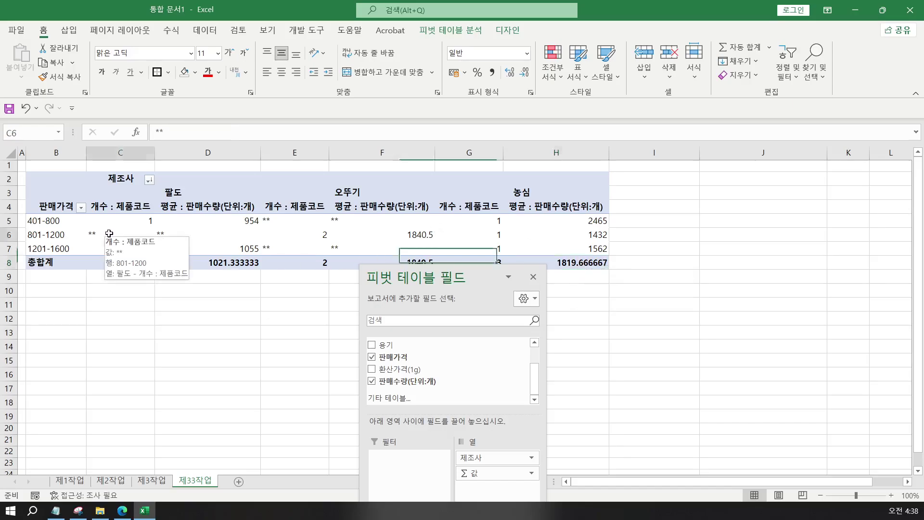
pyautogui.click(170, 232)
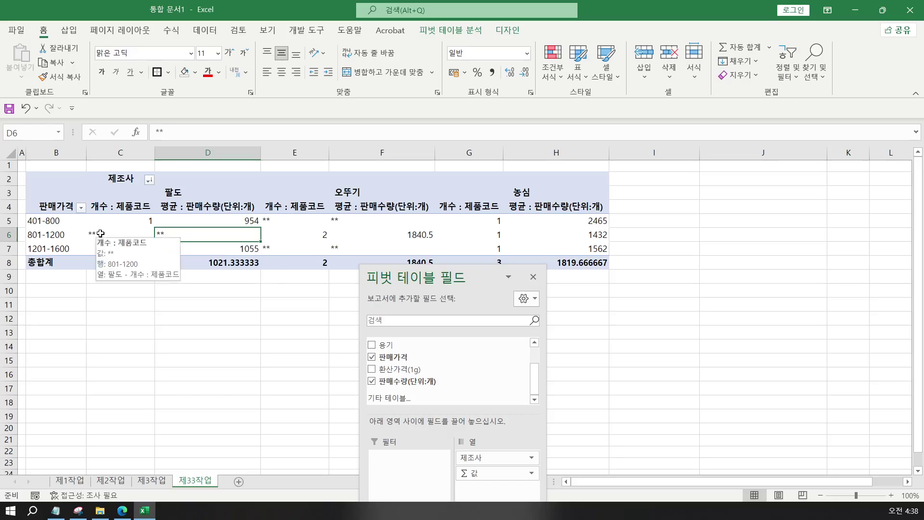
pyautogui.moveTo(111, 233)
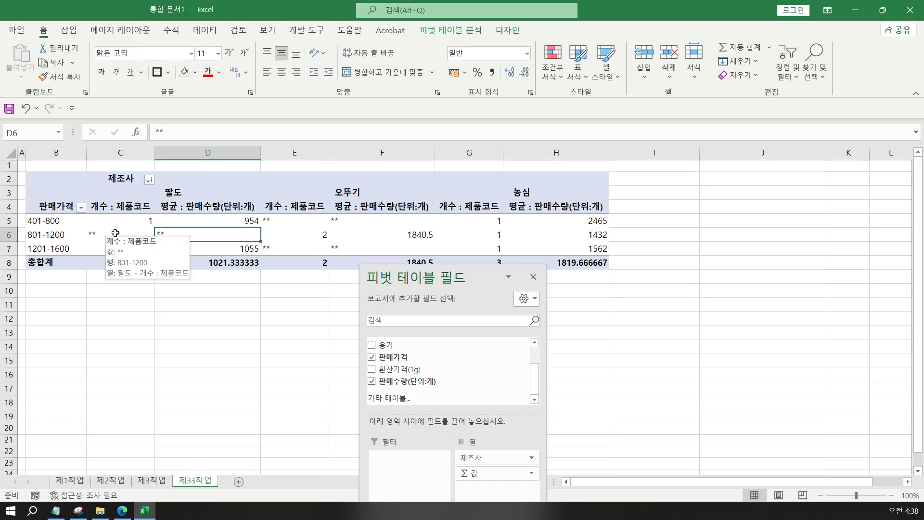
# Center the pivot table values in C5:H8 horizontally and apply the comma number style to them
pyautogui.moveTo(387, 276); pyautogui.dragTo(396, 304)
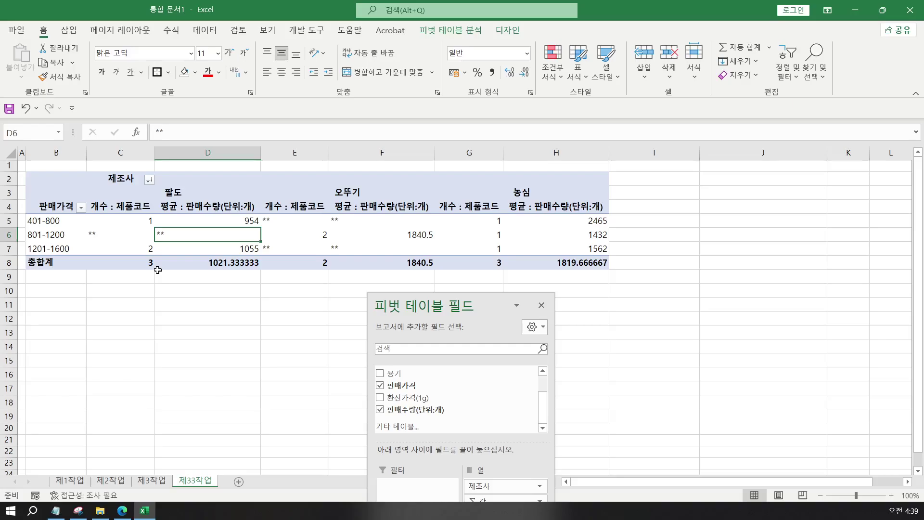
pyautogui.click(104, 220)
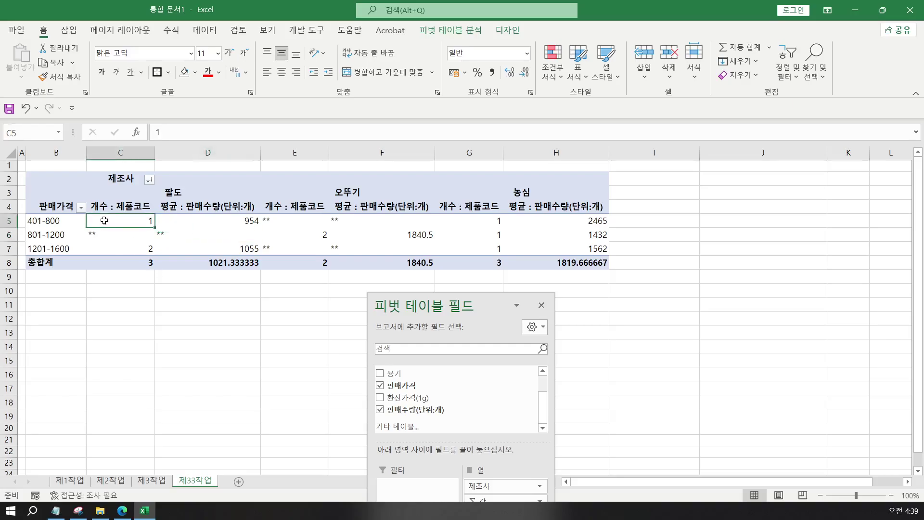
pyautogui.moveTo(104, 220); pyautogui.dragTo(556, 263)
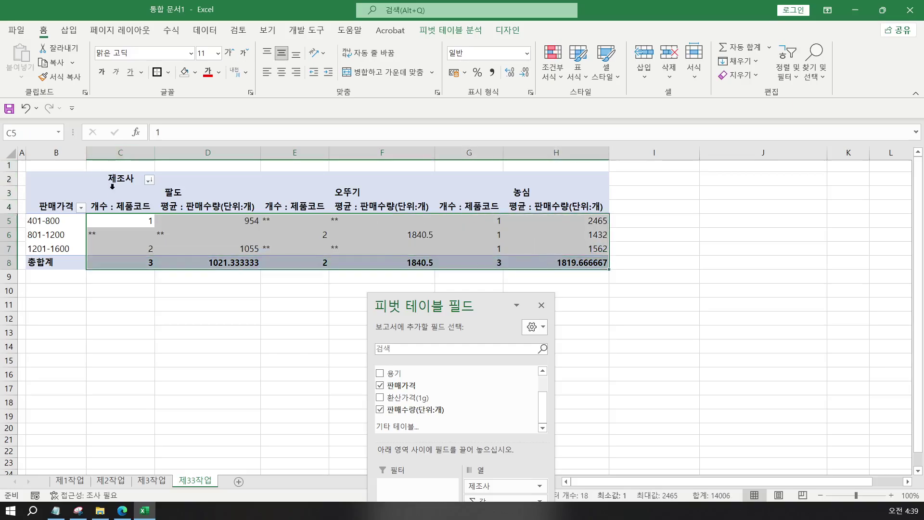
pyautogui.click(129, 221)
pyautogui.moveTo(129, 221); pyautogui.dragTo(547, 260)
pyautogui.click(281, 72)
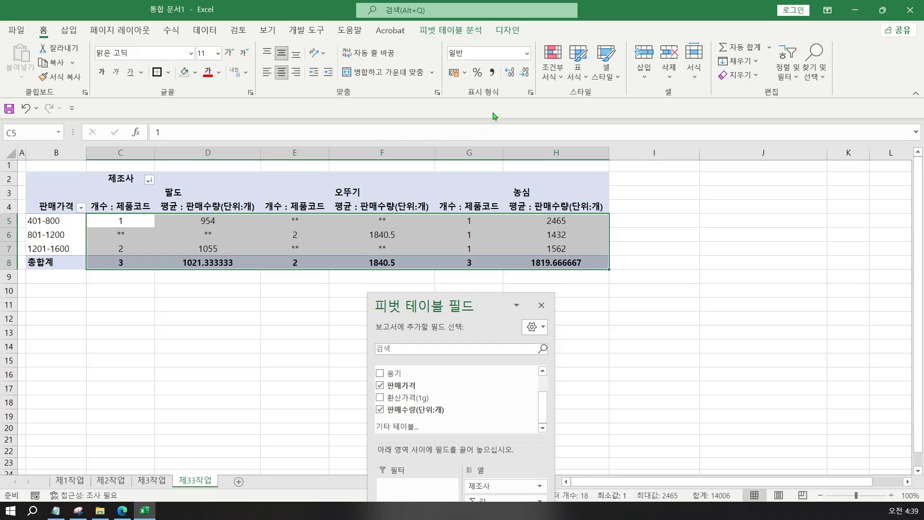
pyautogui.click(492, 75)
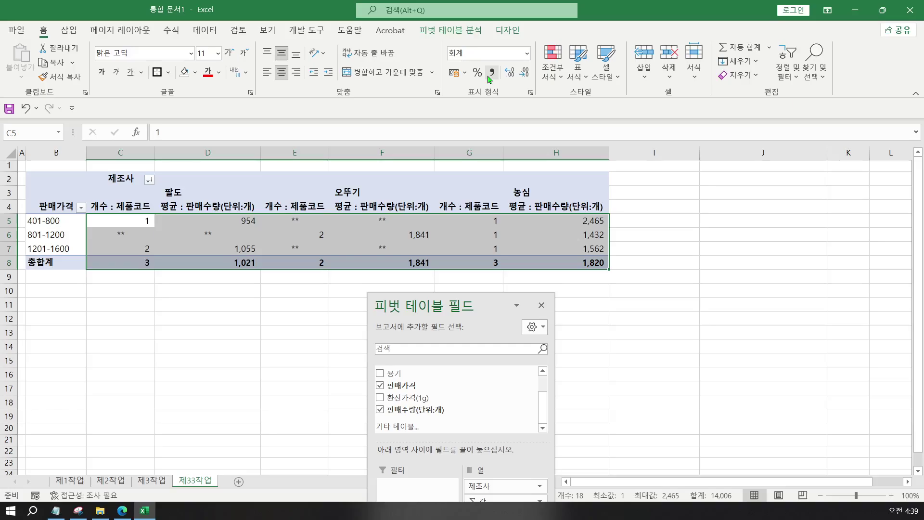
pyautogui.click(295, 331)
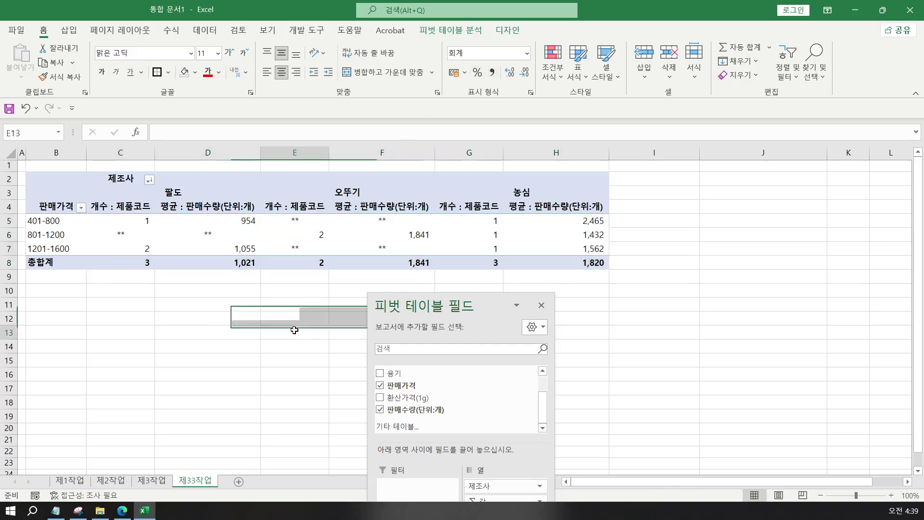